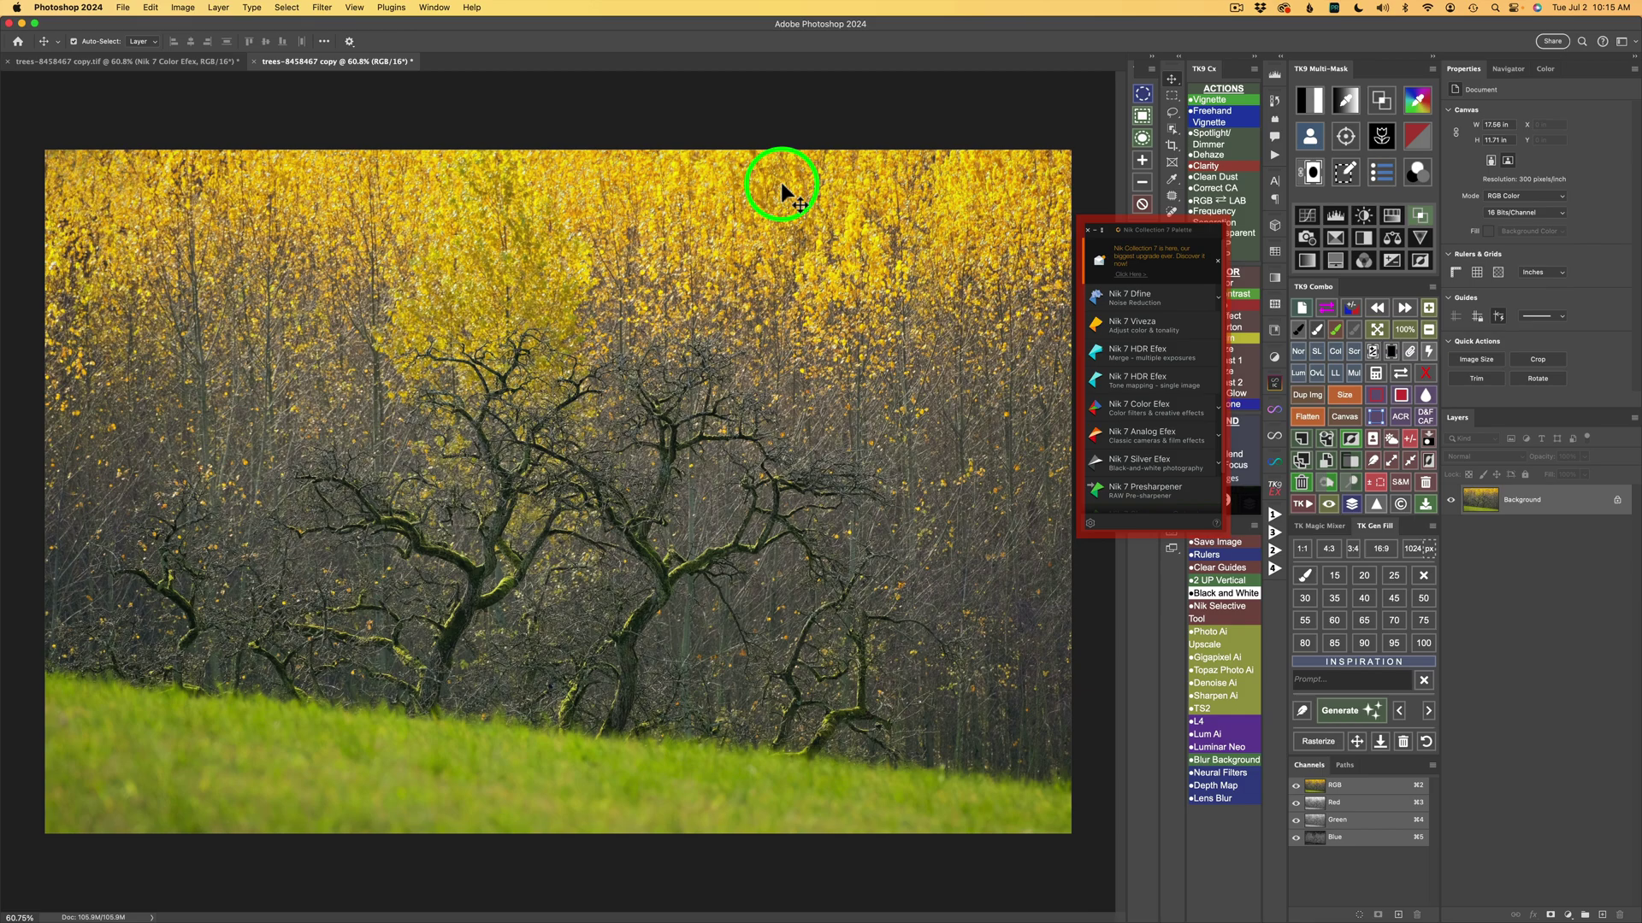
# Launch Nik 7 Color Efex on the tree photo from Photoshop's Nik Collection palette.
pyautogui.click(122, 7)
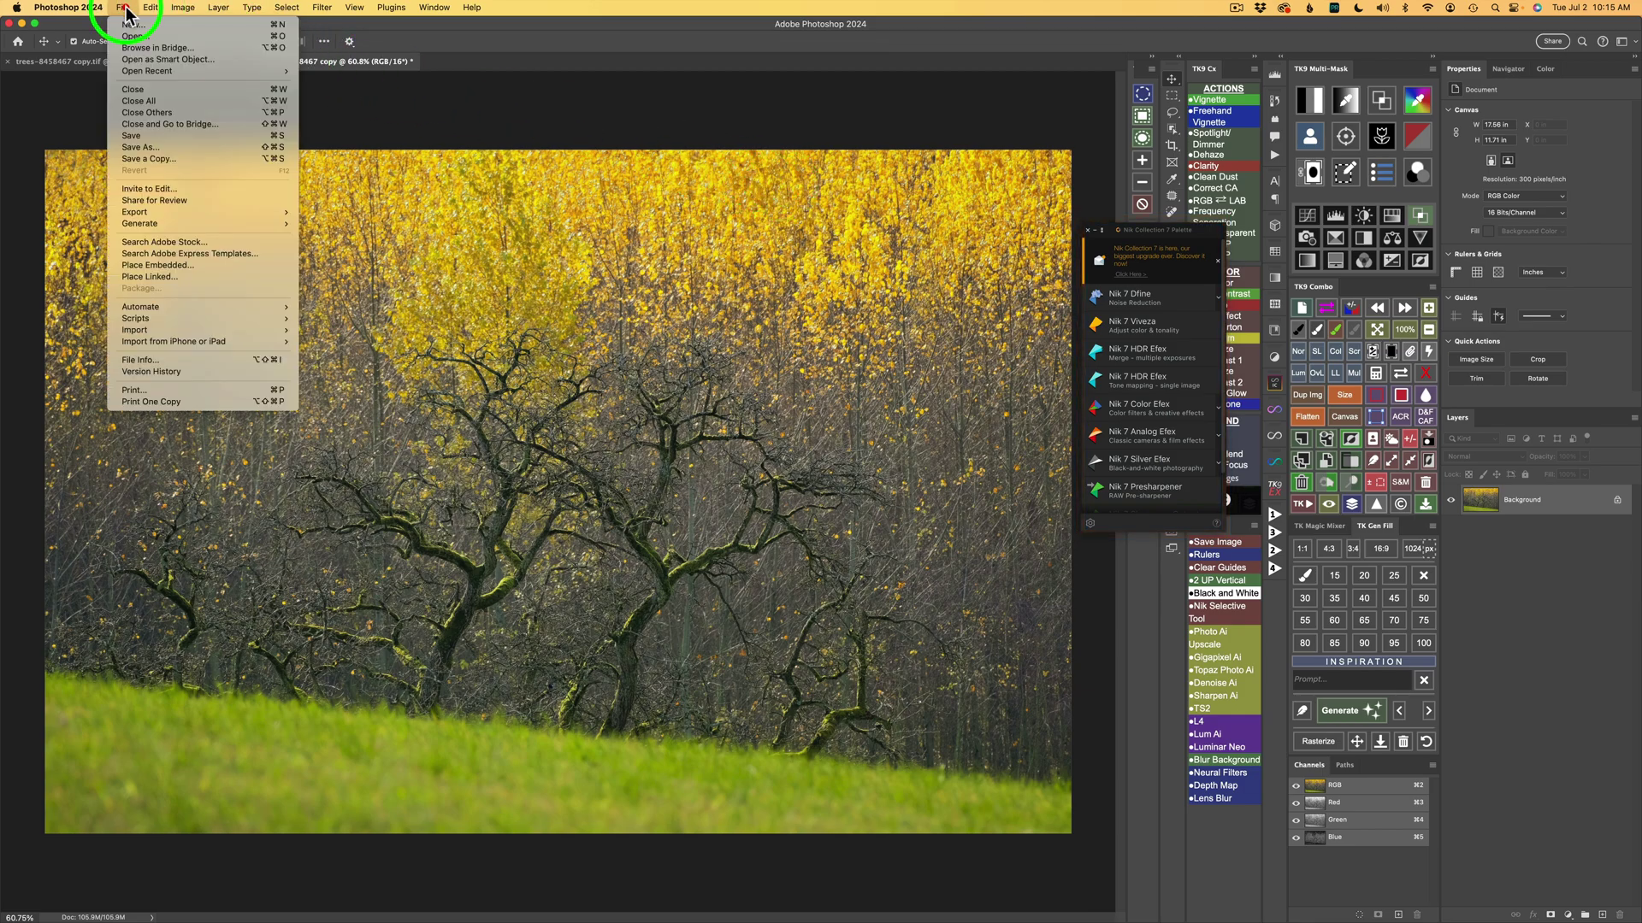
pyautogui.moveTo(274, 307)
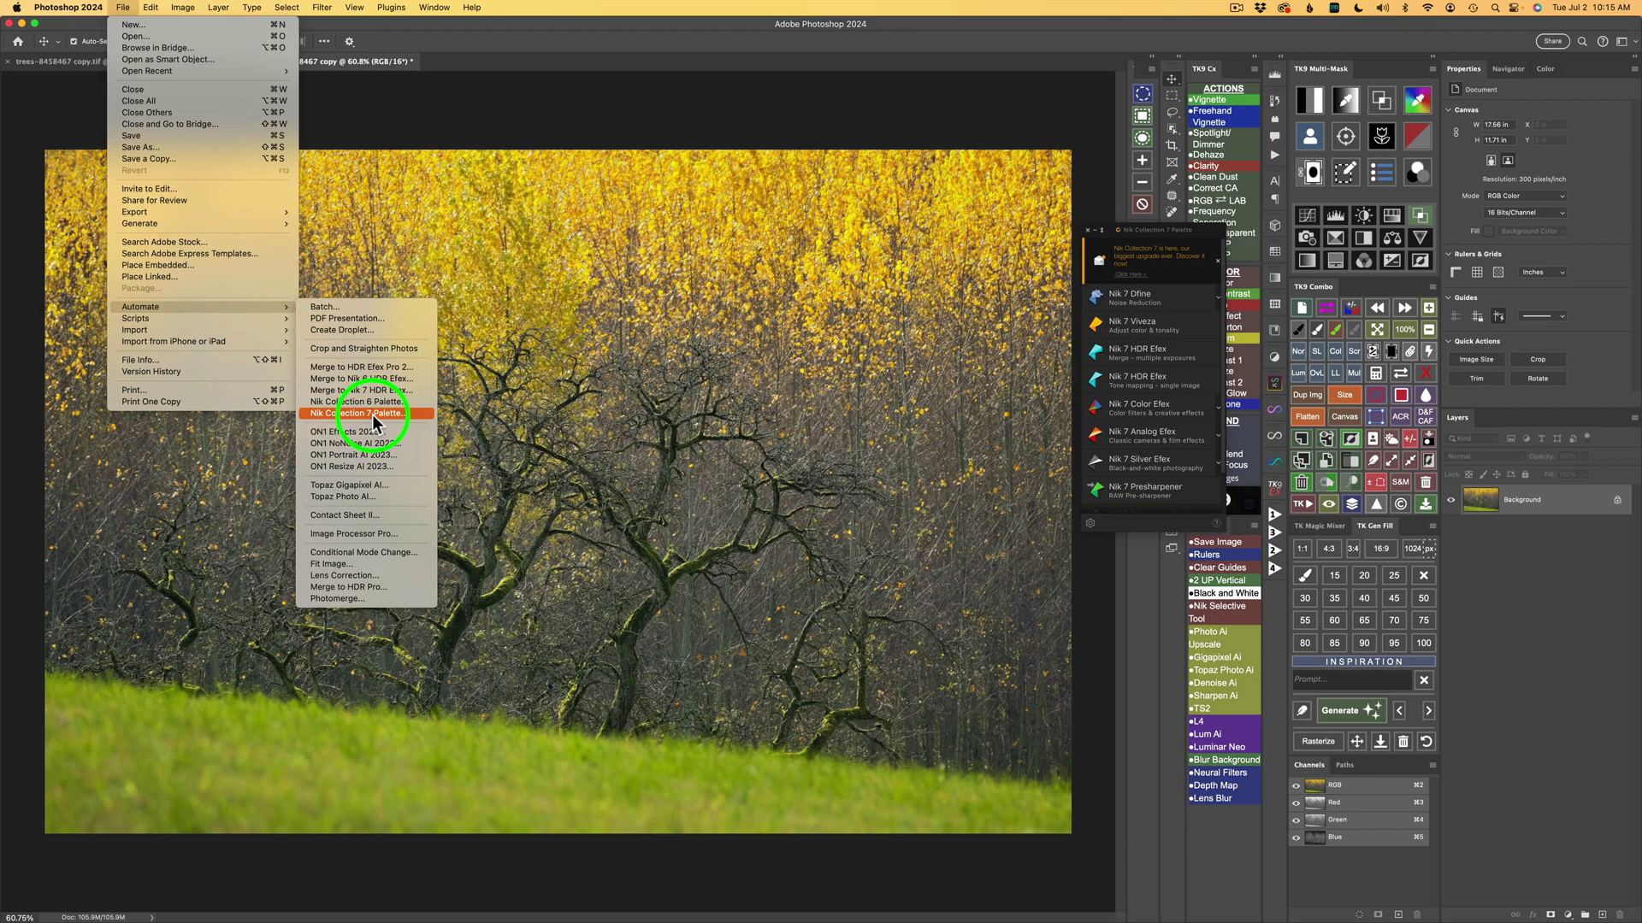
pyautogui.click(1142, 624)
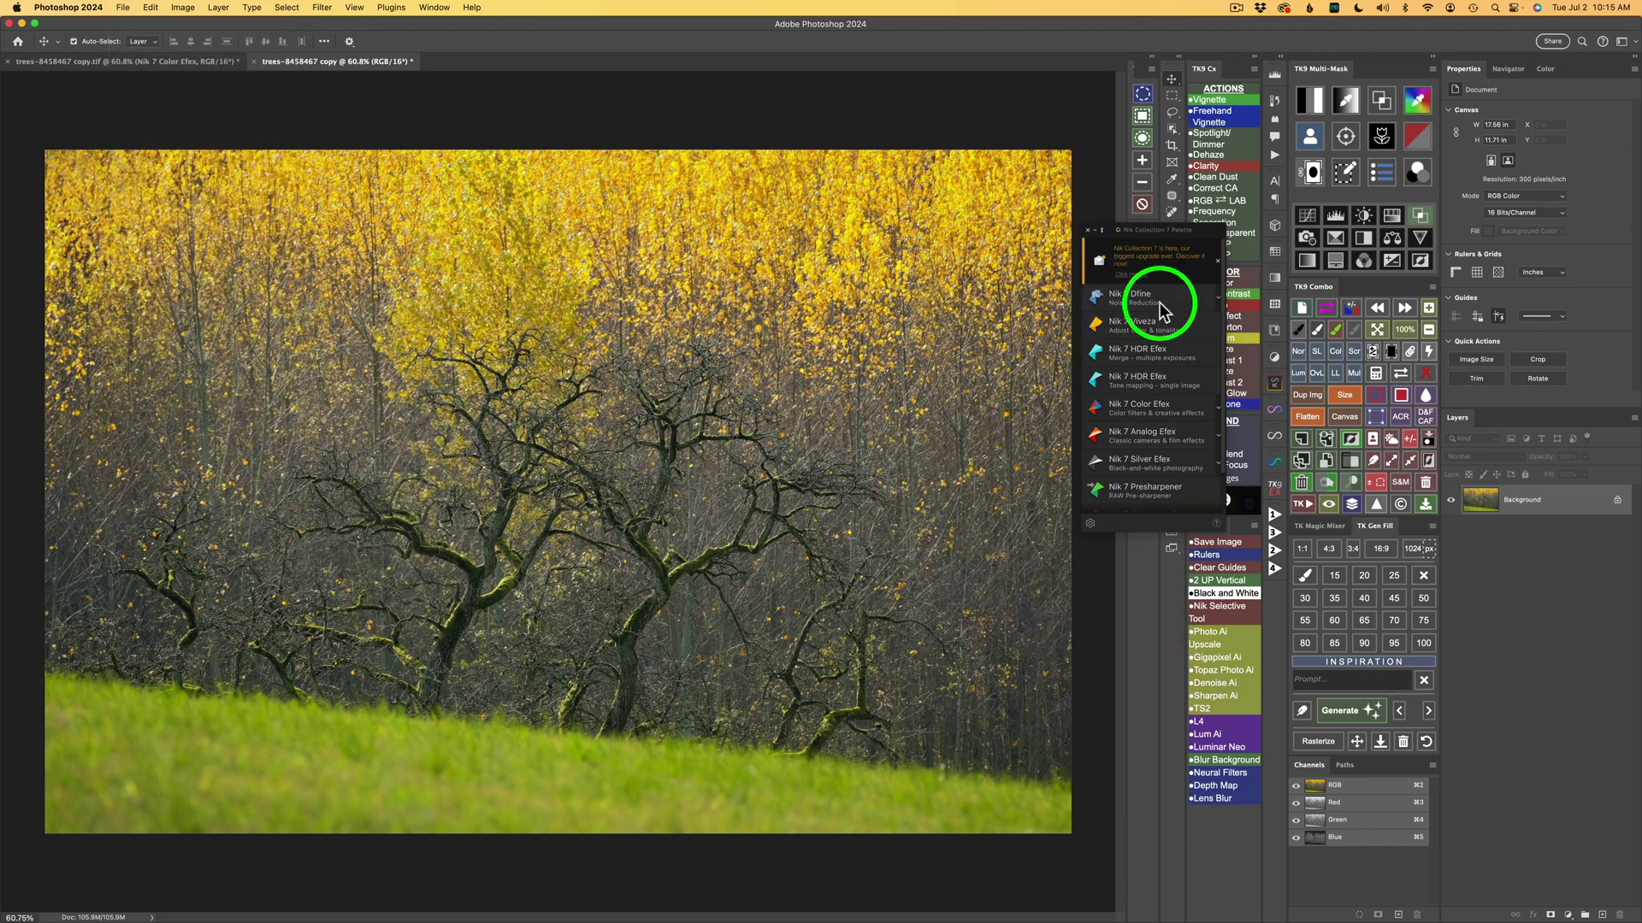
pyautogui.click(1147, 407)
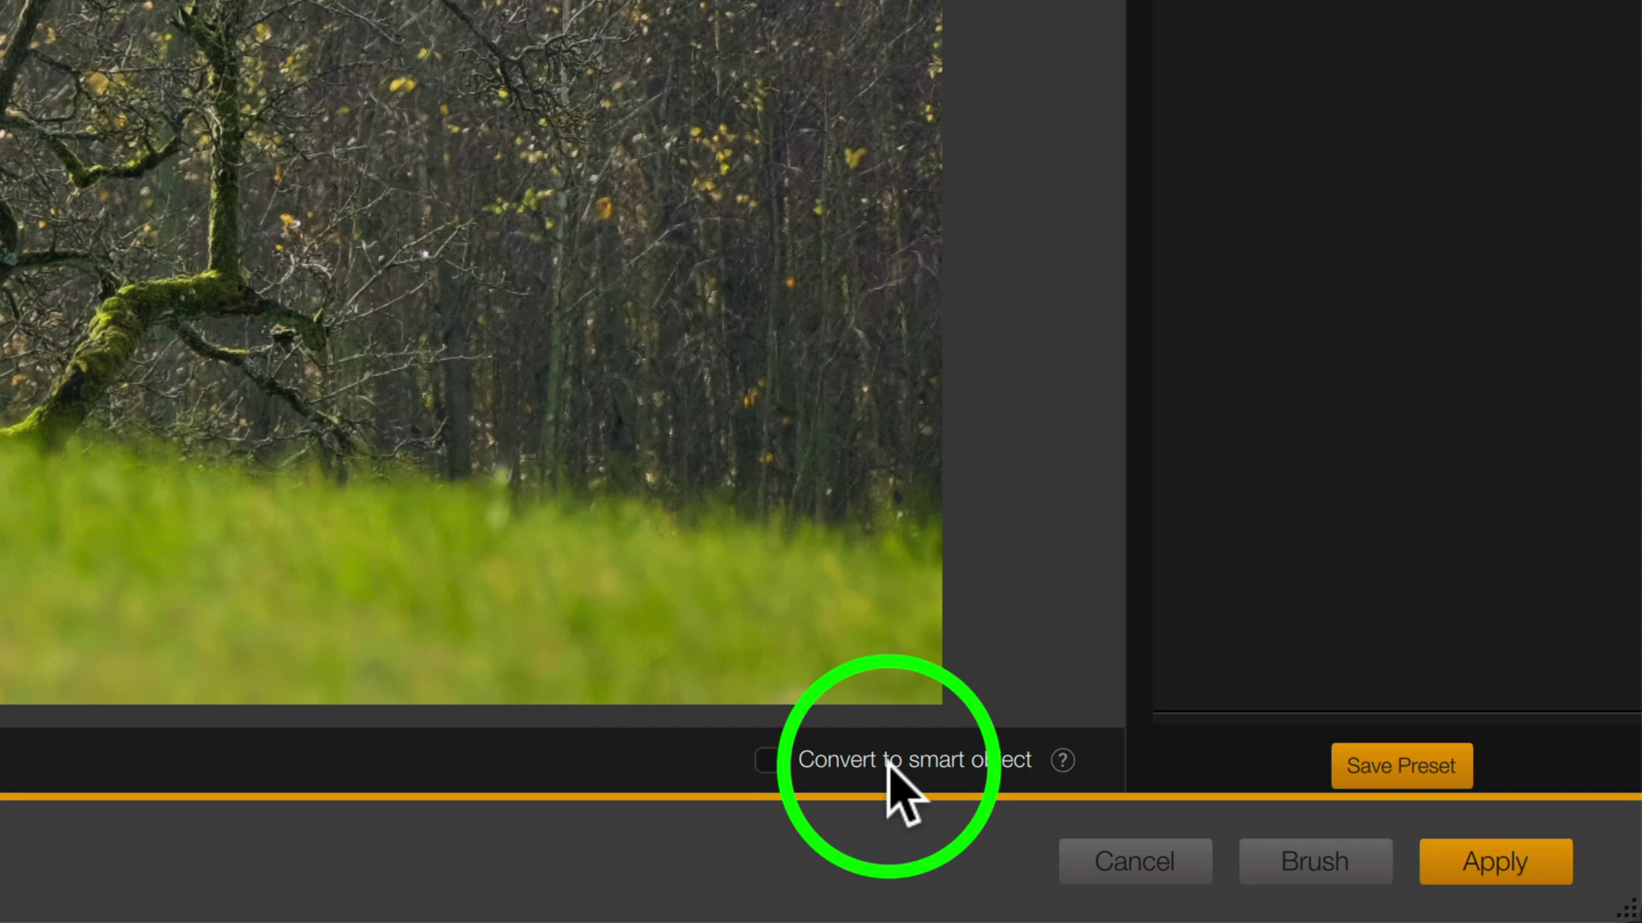
# Enable 'Convert to smart object' and browse the full All Nik filter list.
pyautogui.click(768, 760)
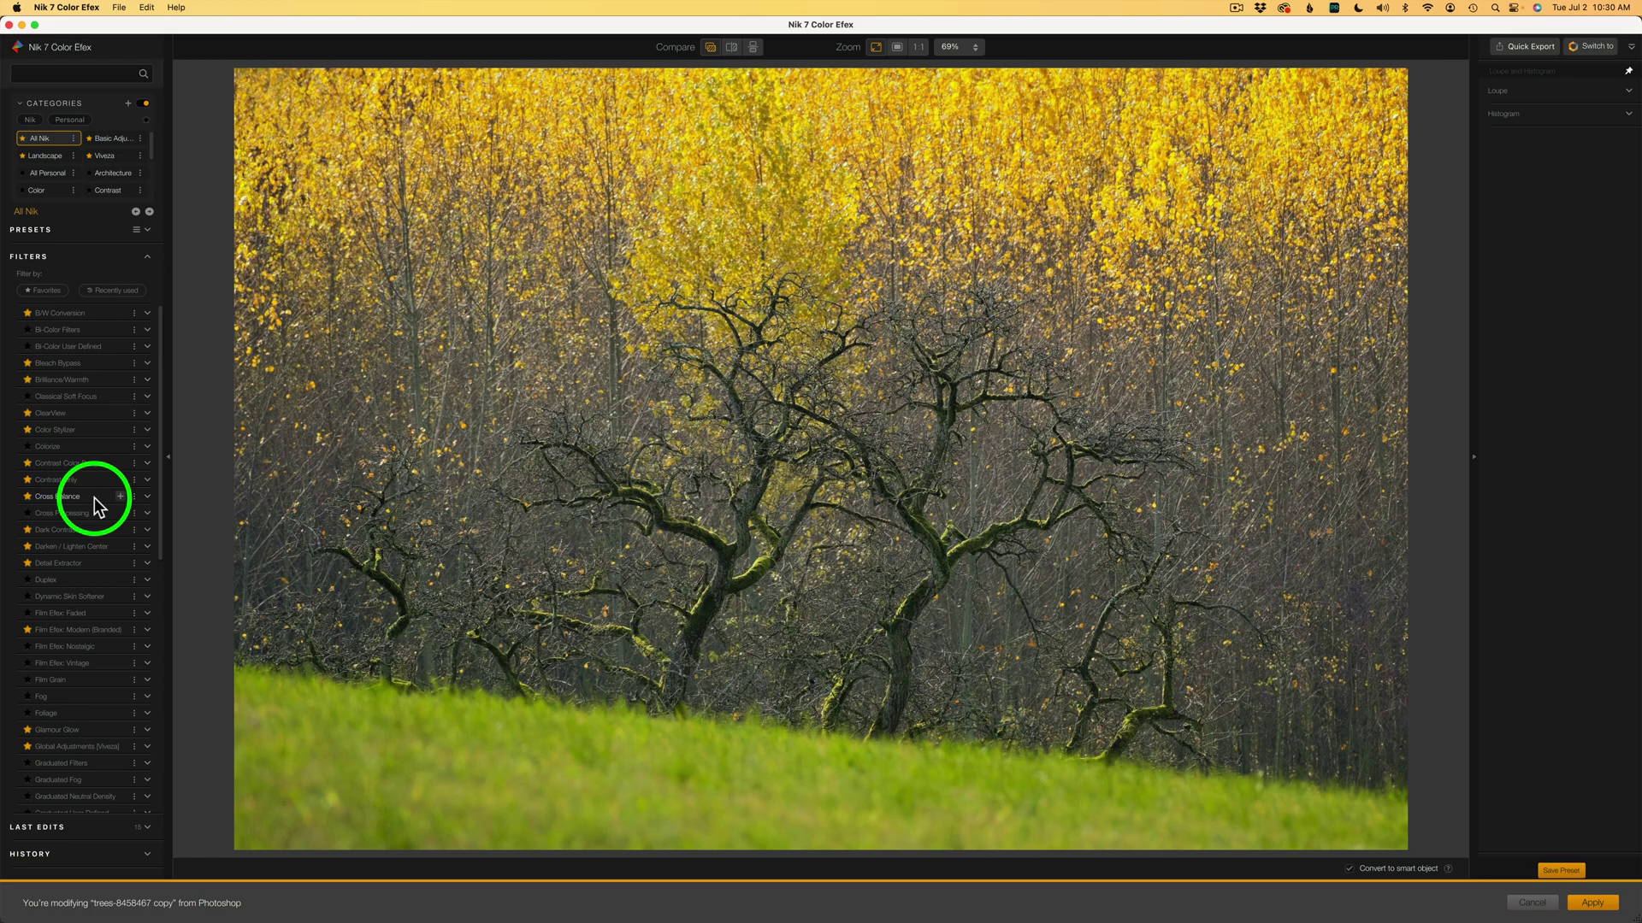
pyautogui.scroll(-10, 55, 367)
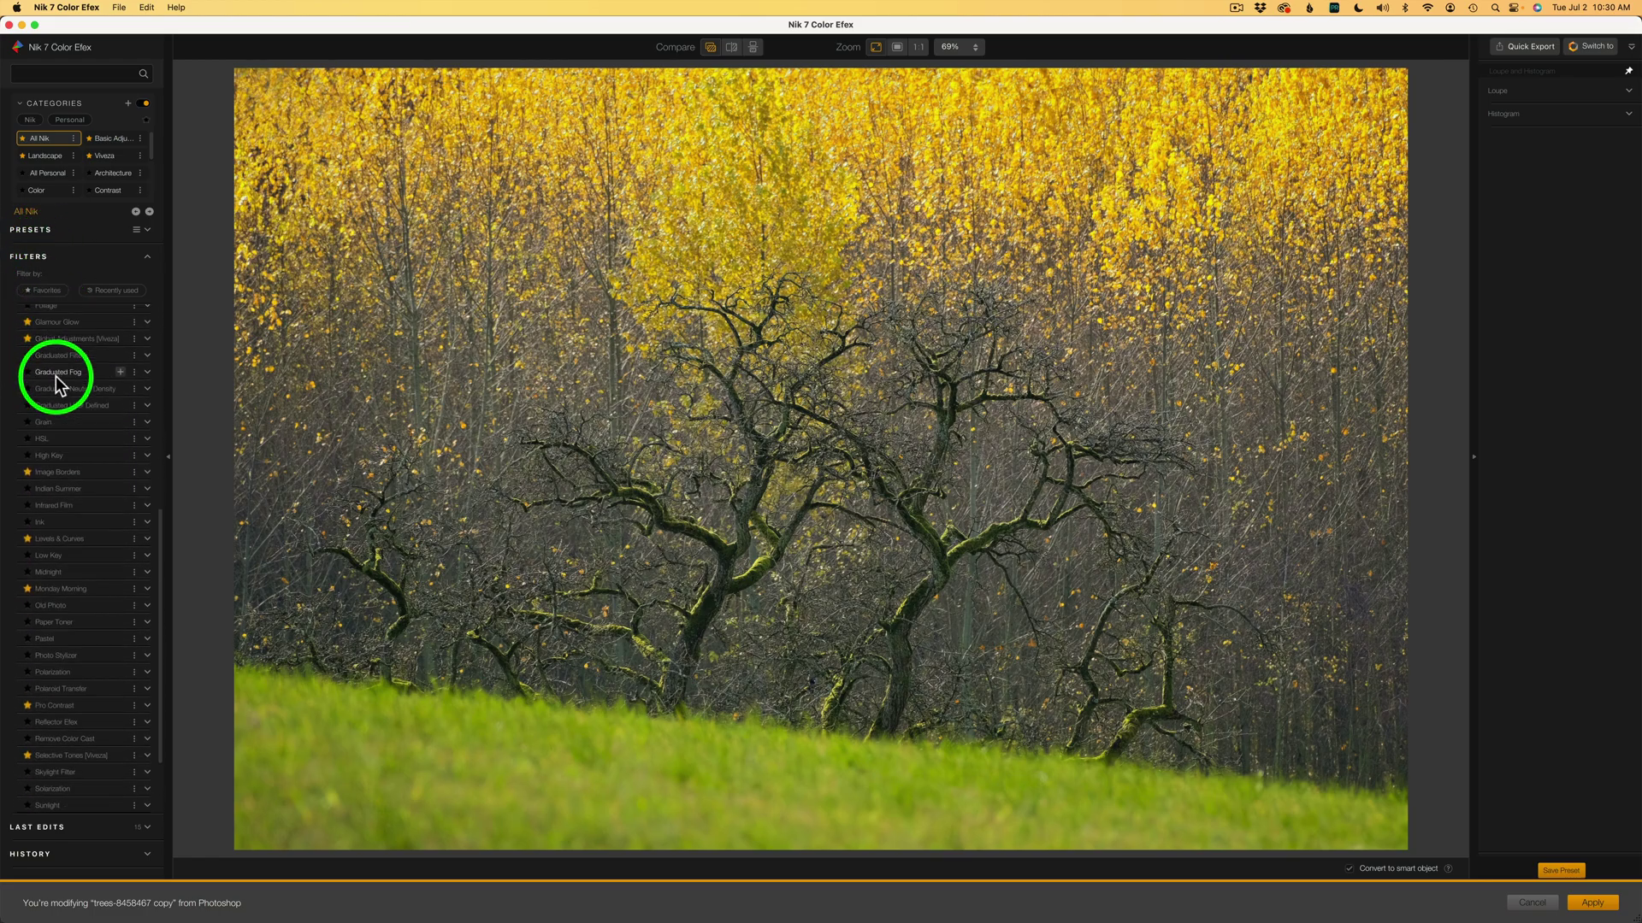
pyautogui.scroll(10, 55, 389)
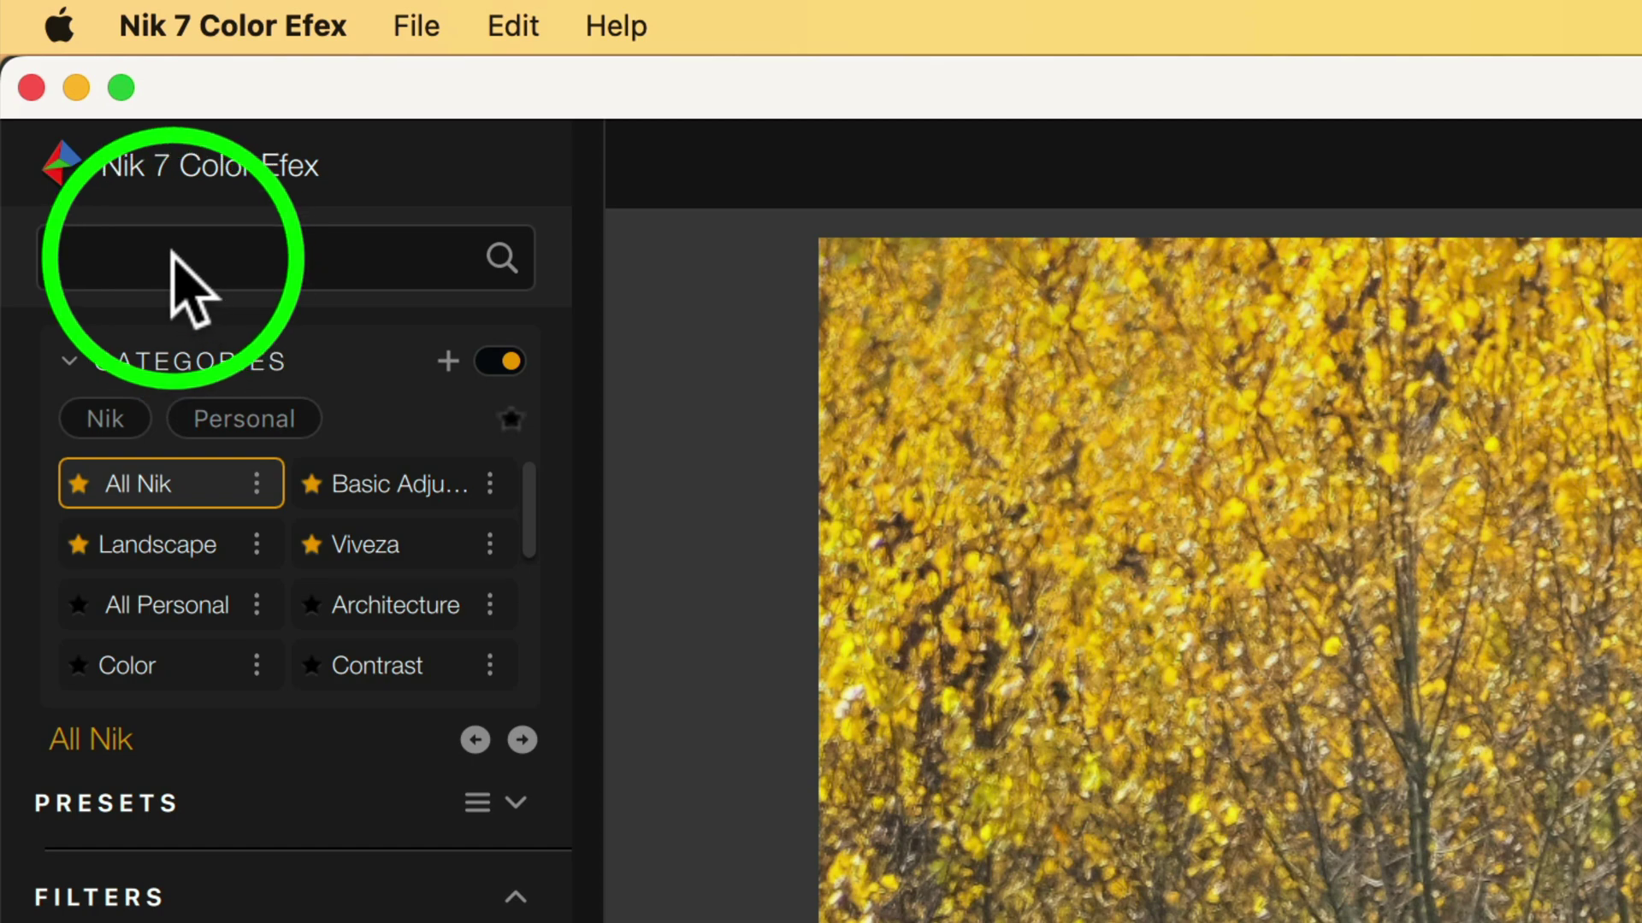
# Find Glamour Glow via 'gla', add it, raise Glow to 77% and toggle it to compare.
pyautogui.click(172, 254)
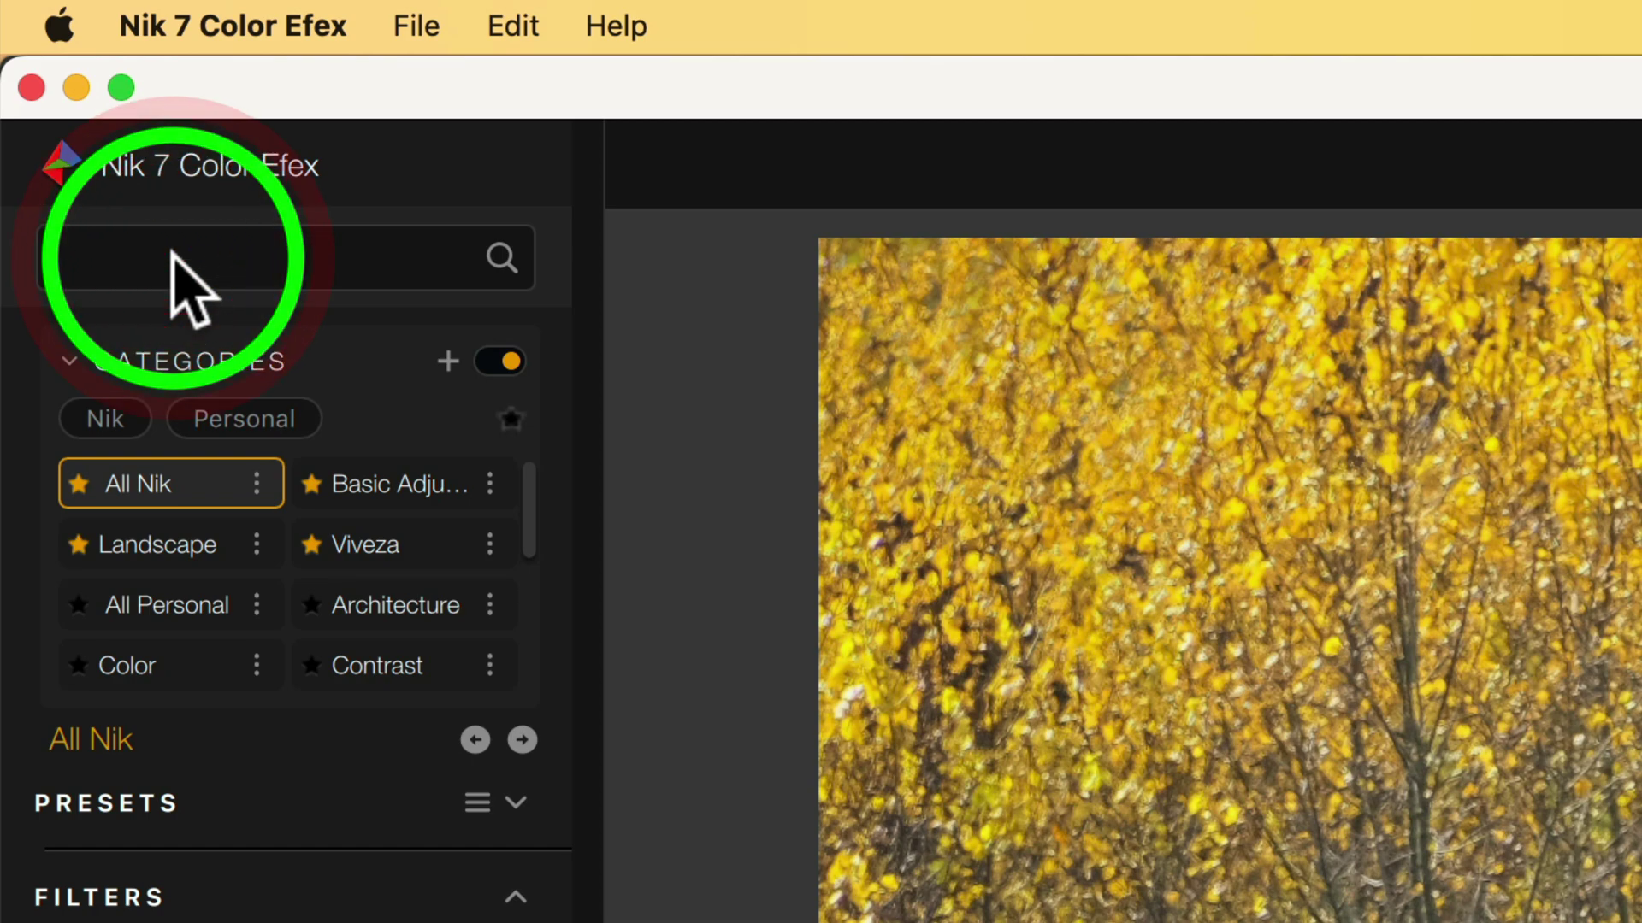
pyautogui.write('gla')
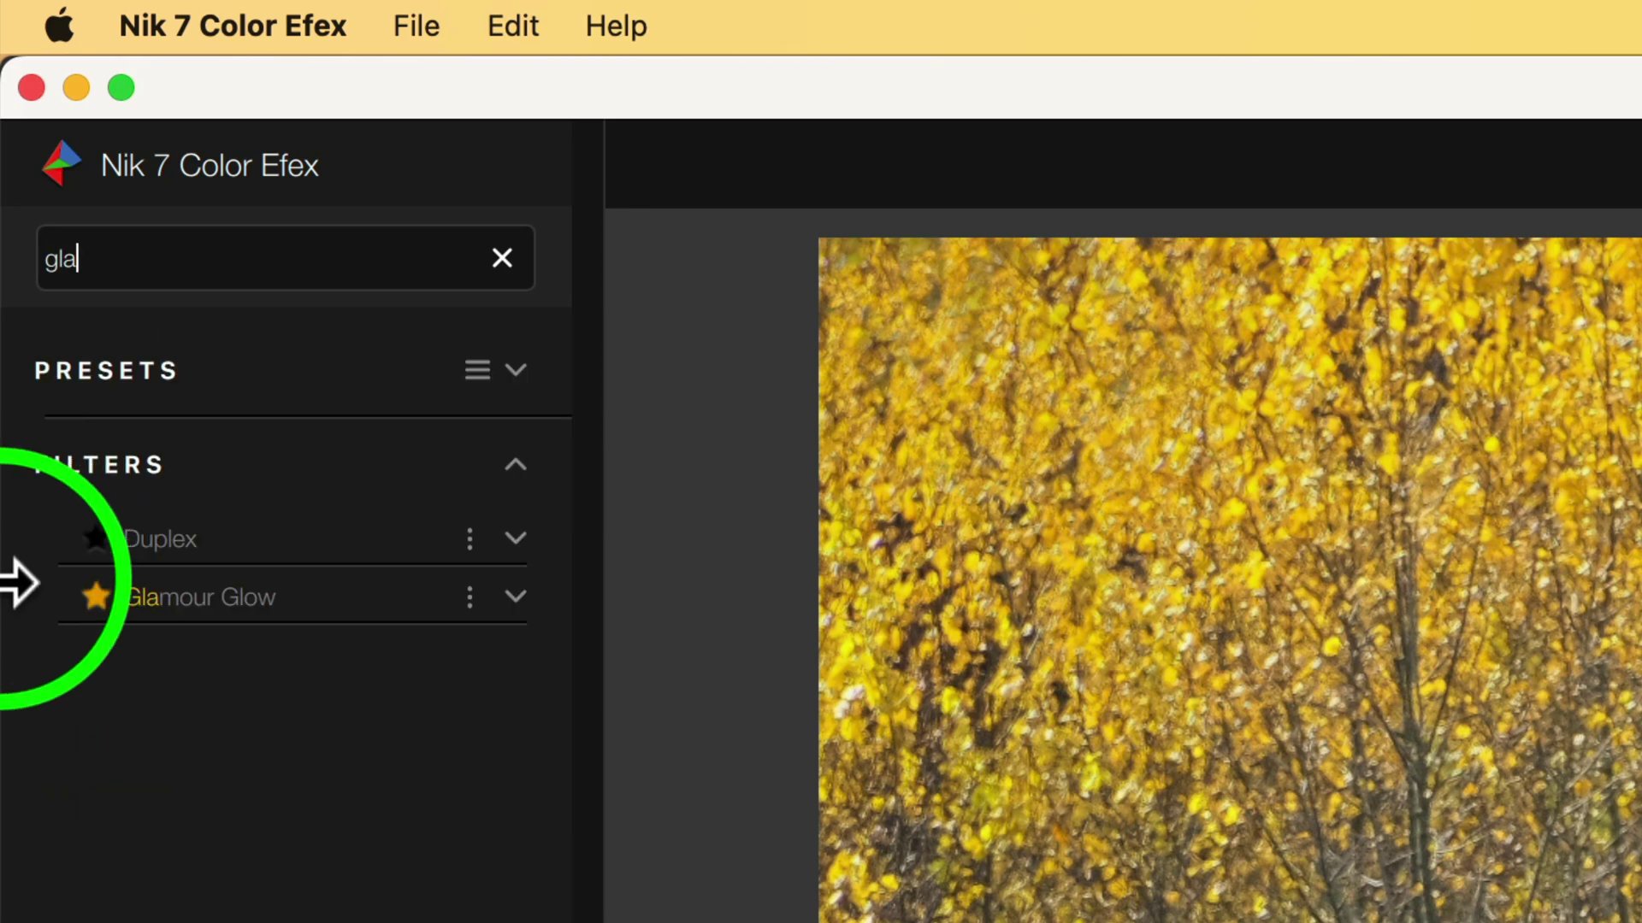
pyautogui.moveTo(220, 582)
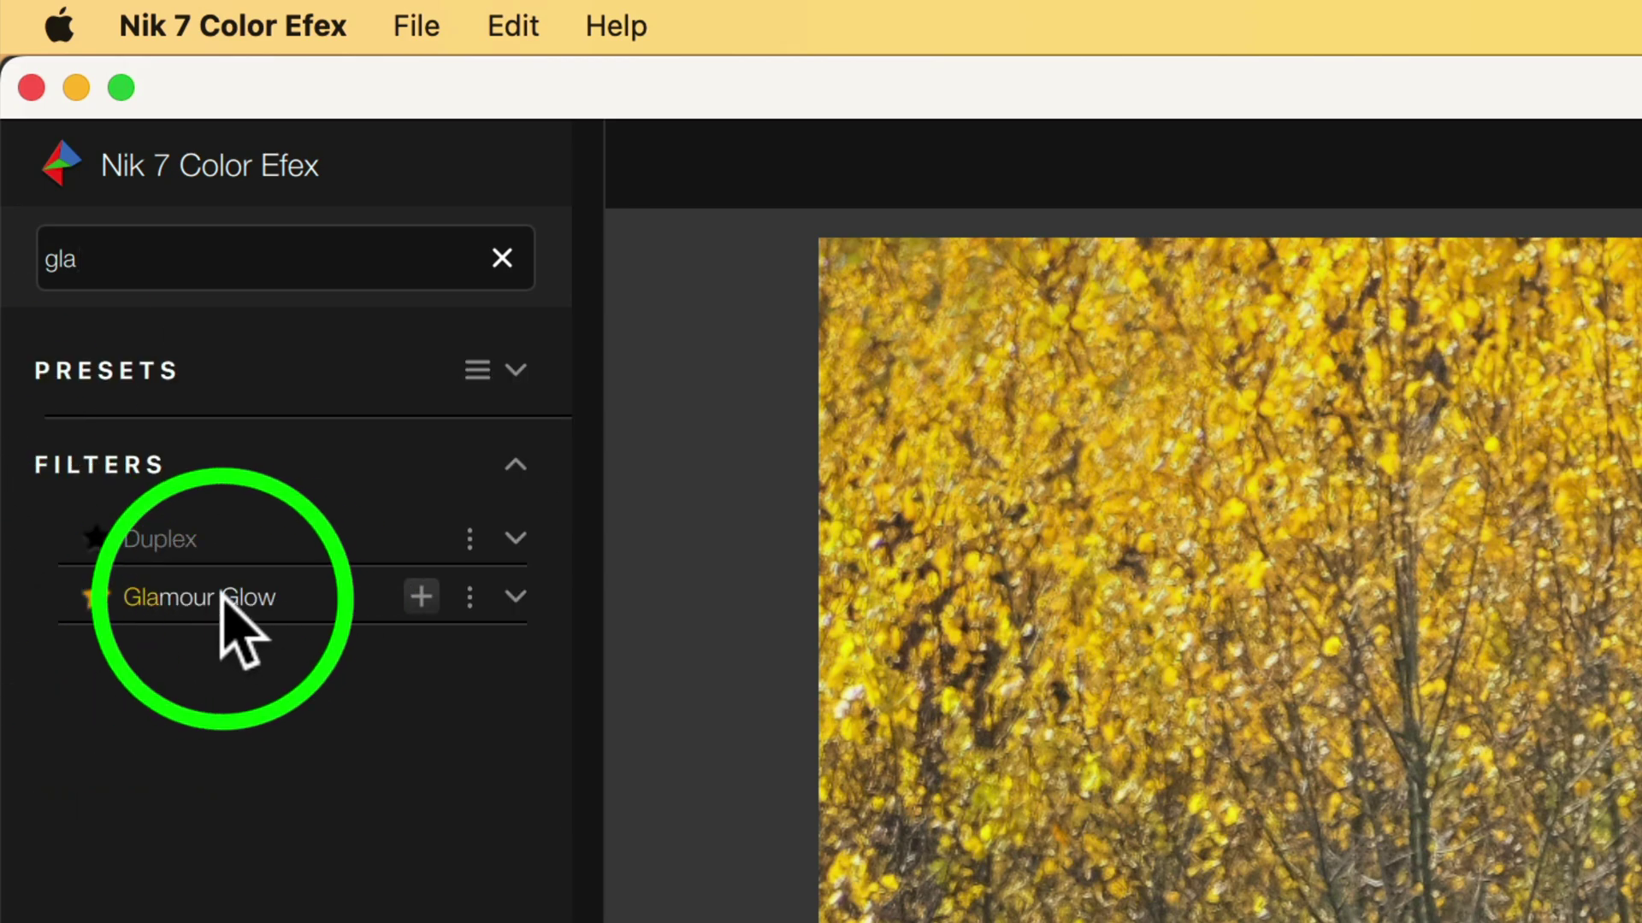
pyautogui.click(420, 596)
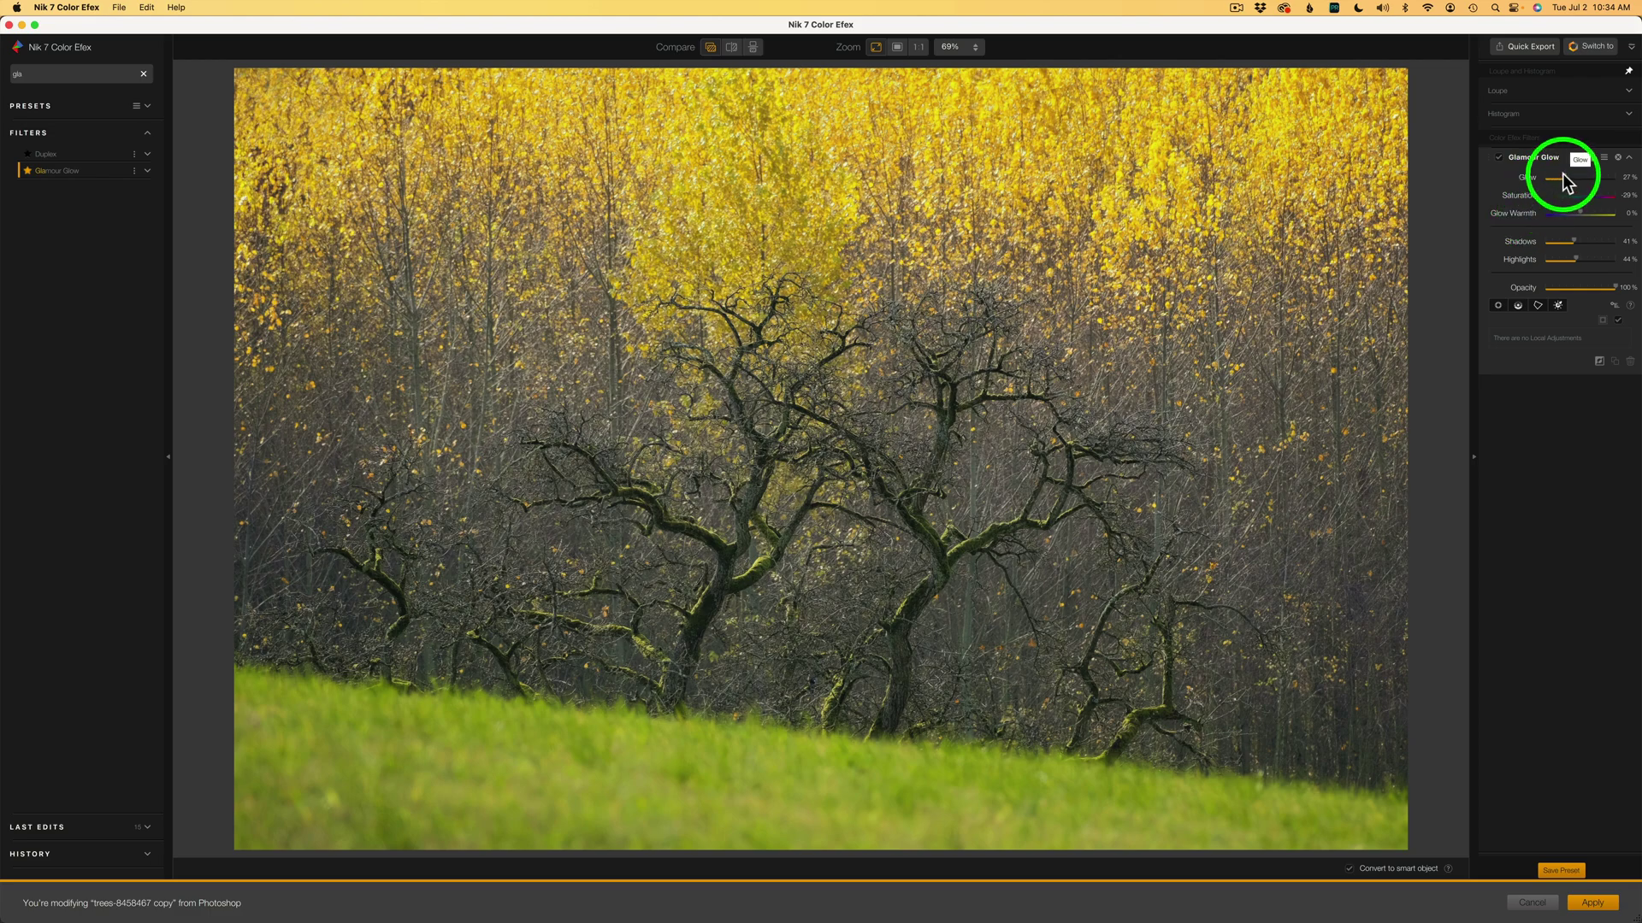
pyautogui.moveTo(1563, 183); pyautogui.dragTo(1601, 184)
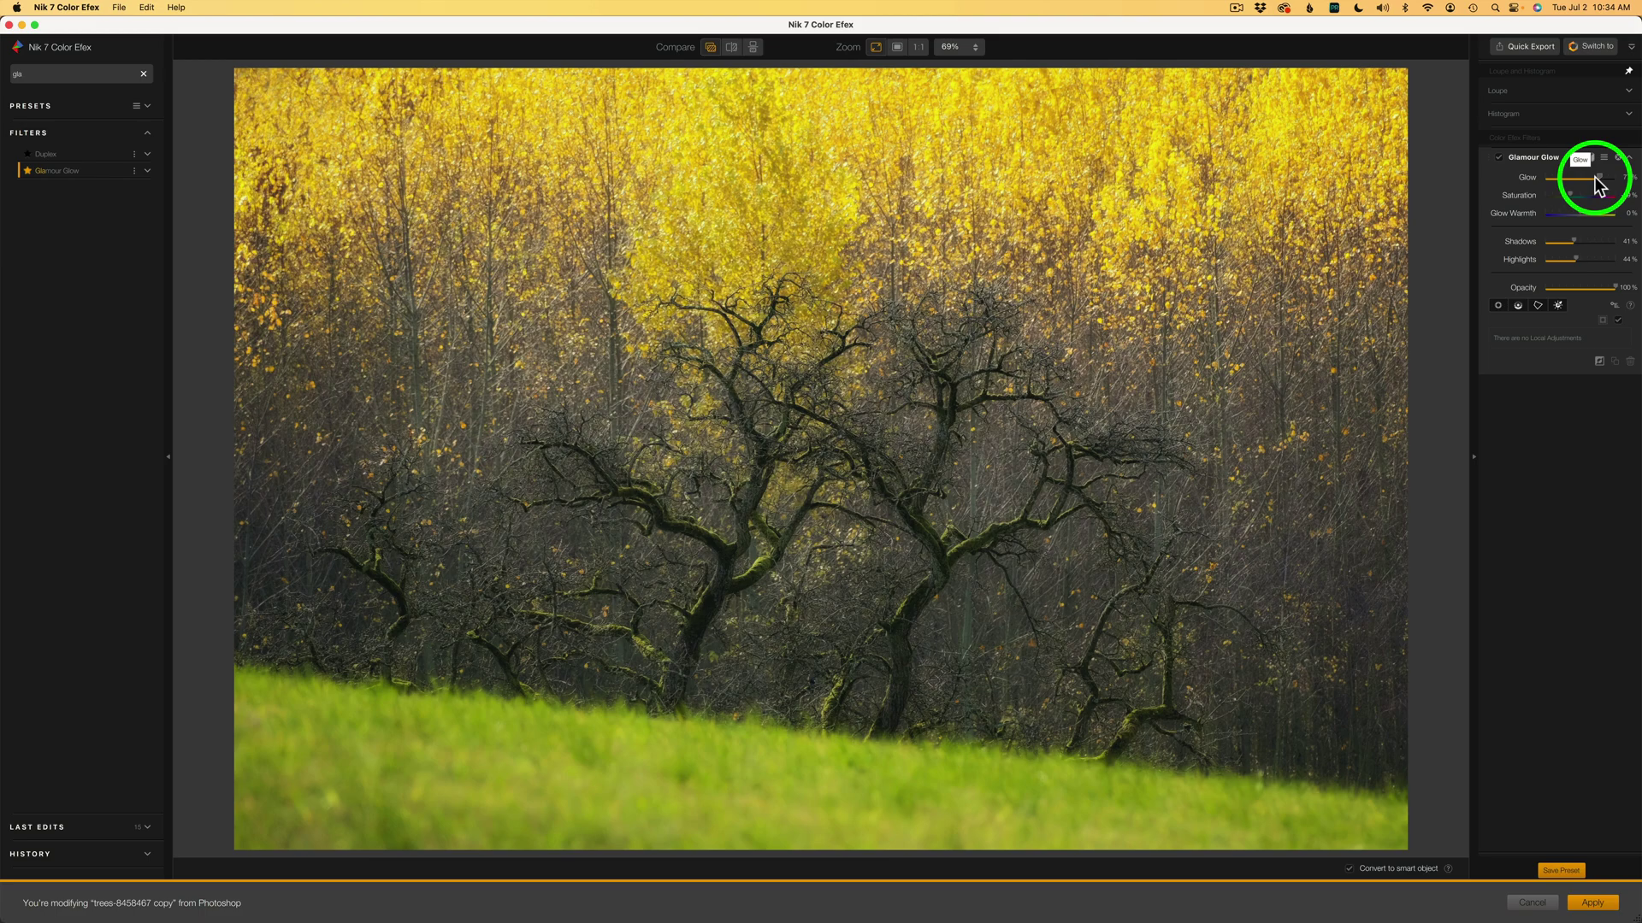
pyautogui.click(1500, 159)
pyautogui.click(1499, 159)
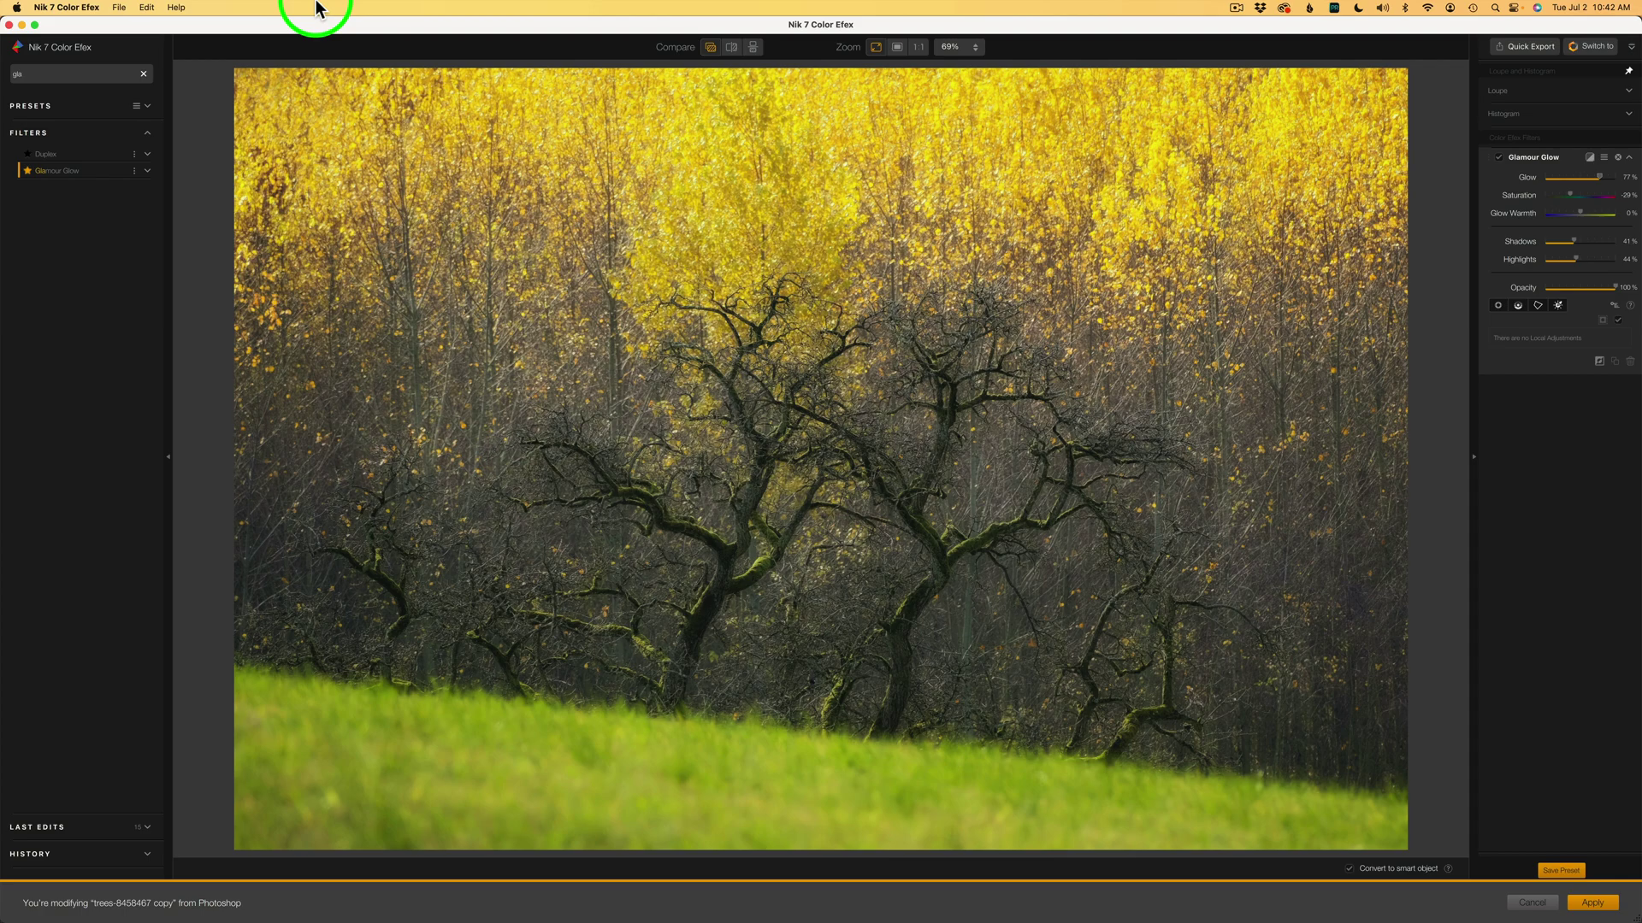
# Search 'c', add ClearView to the stack and raise its Intensity for more contrast.
pyautogui.click(143, 75)
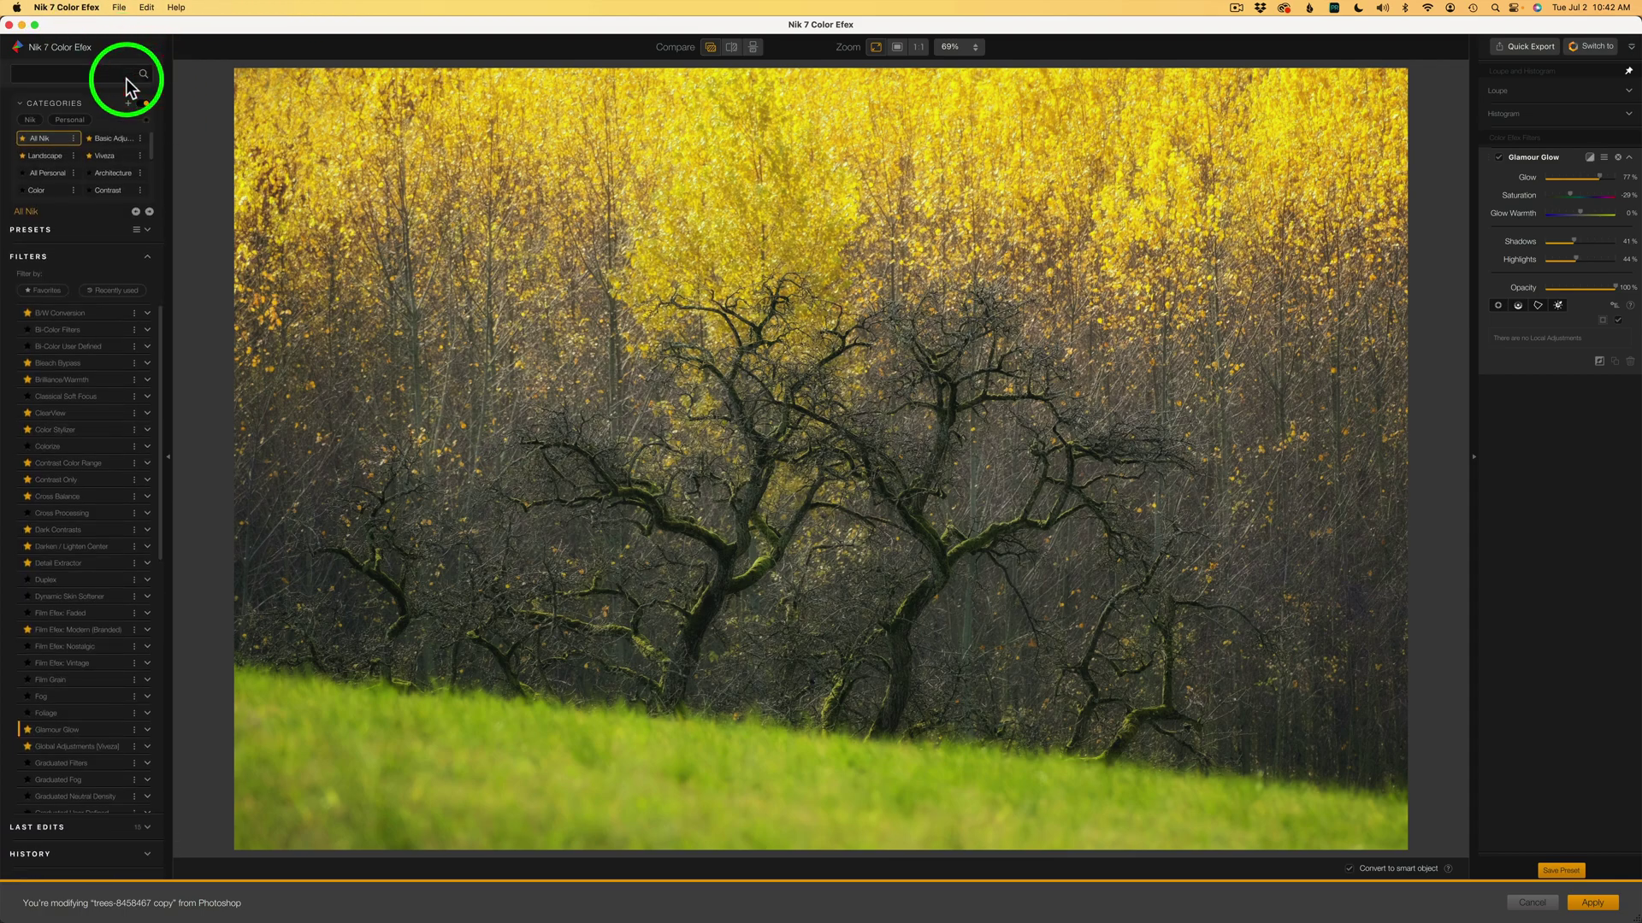
pyautogui.write('clear')
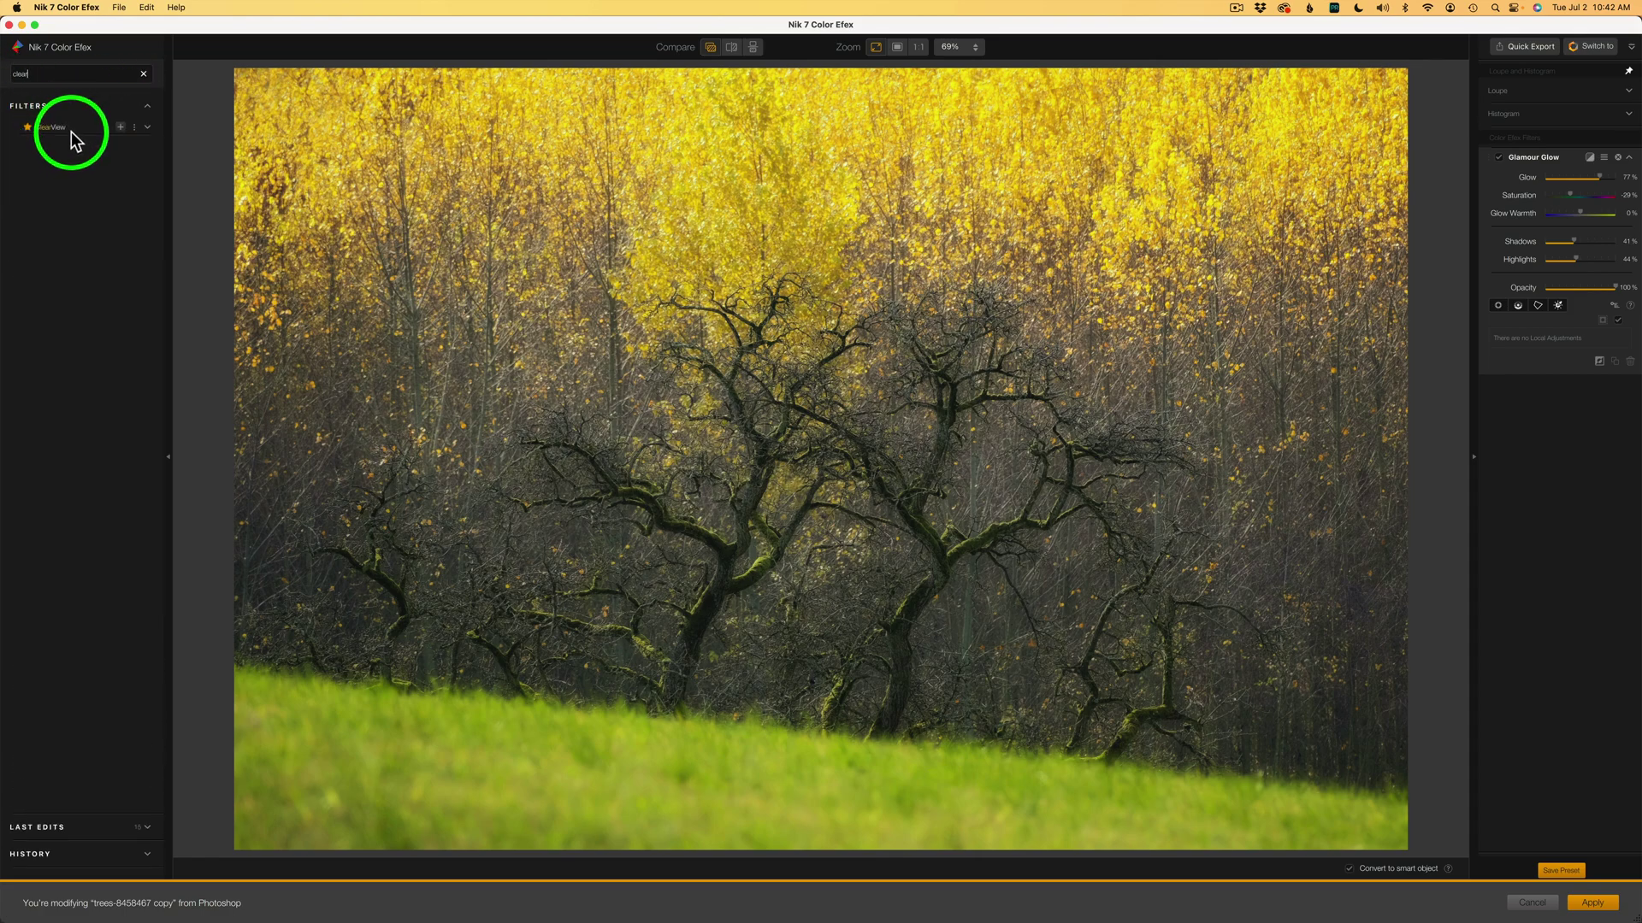
pyautogui.click(121, 127)
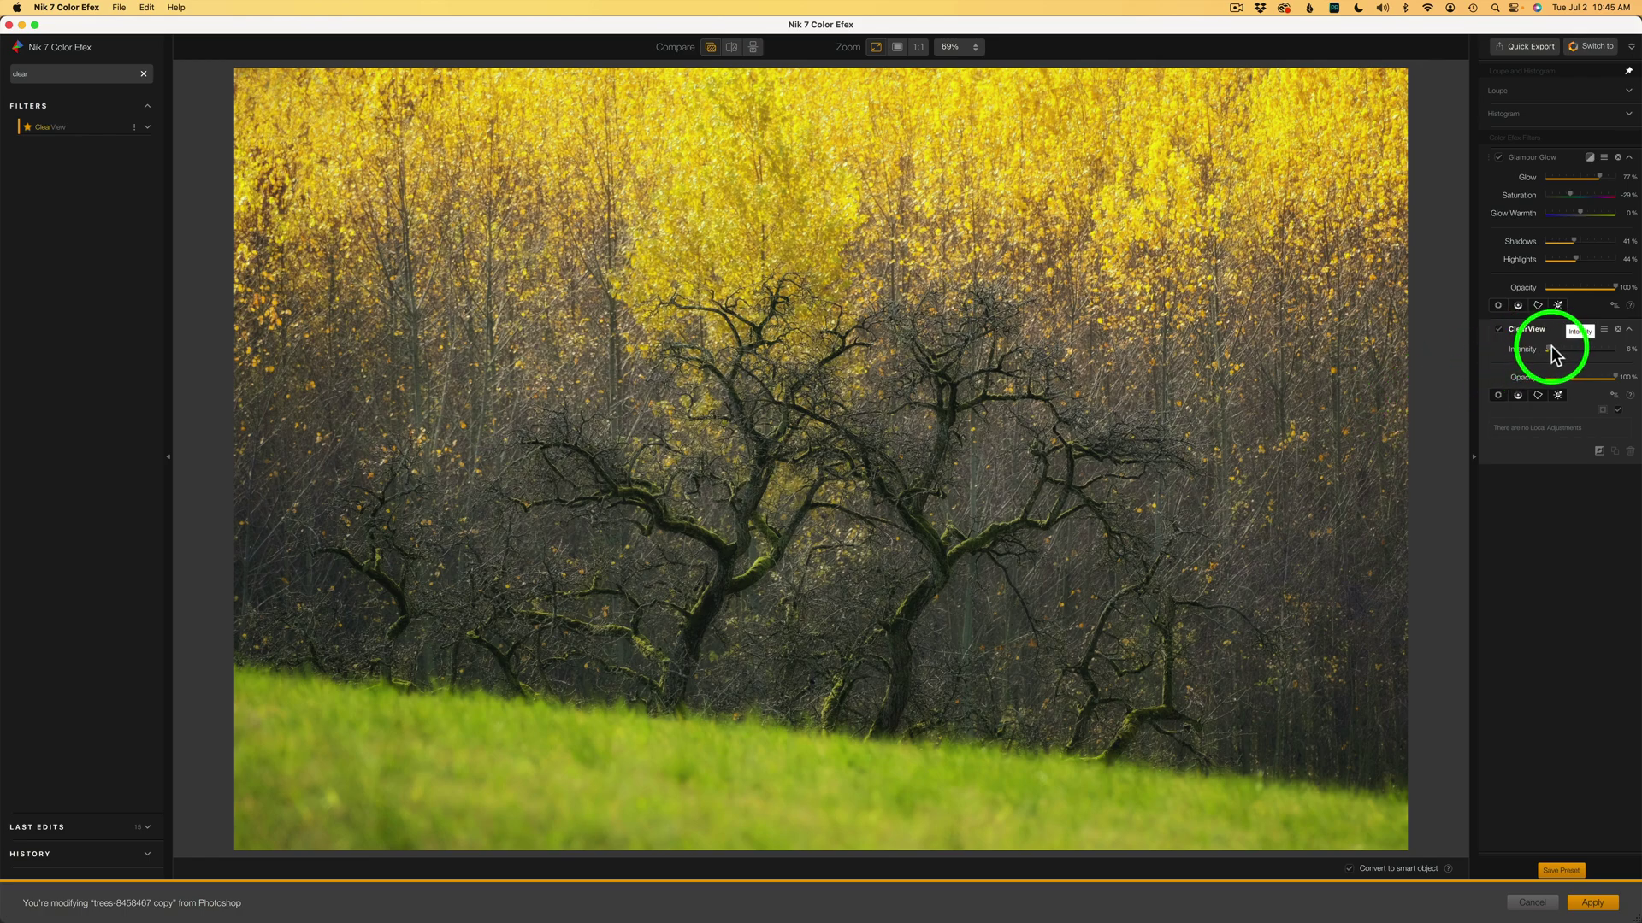
pyautogui.moveTo(1549, 348); pyautogui.dragTo(1581, 352)
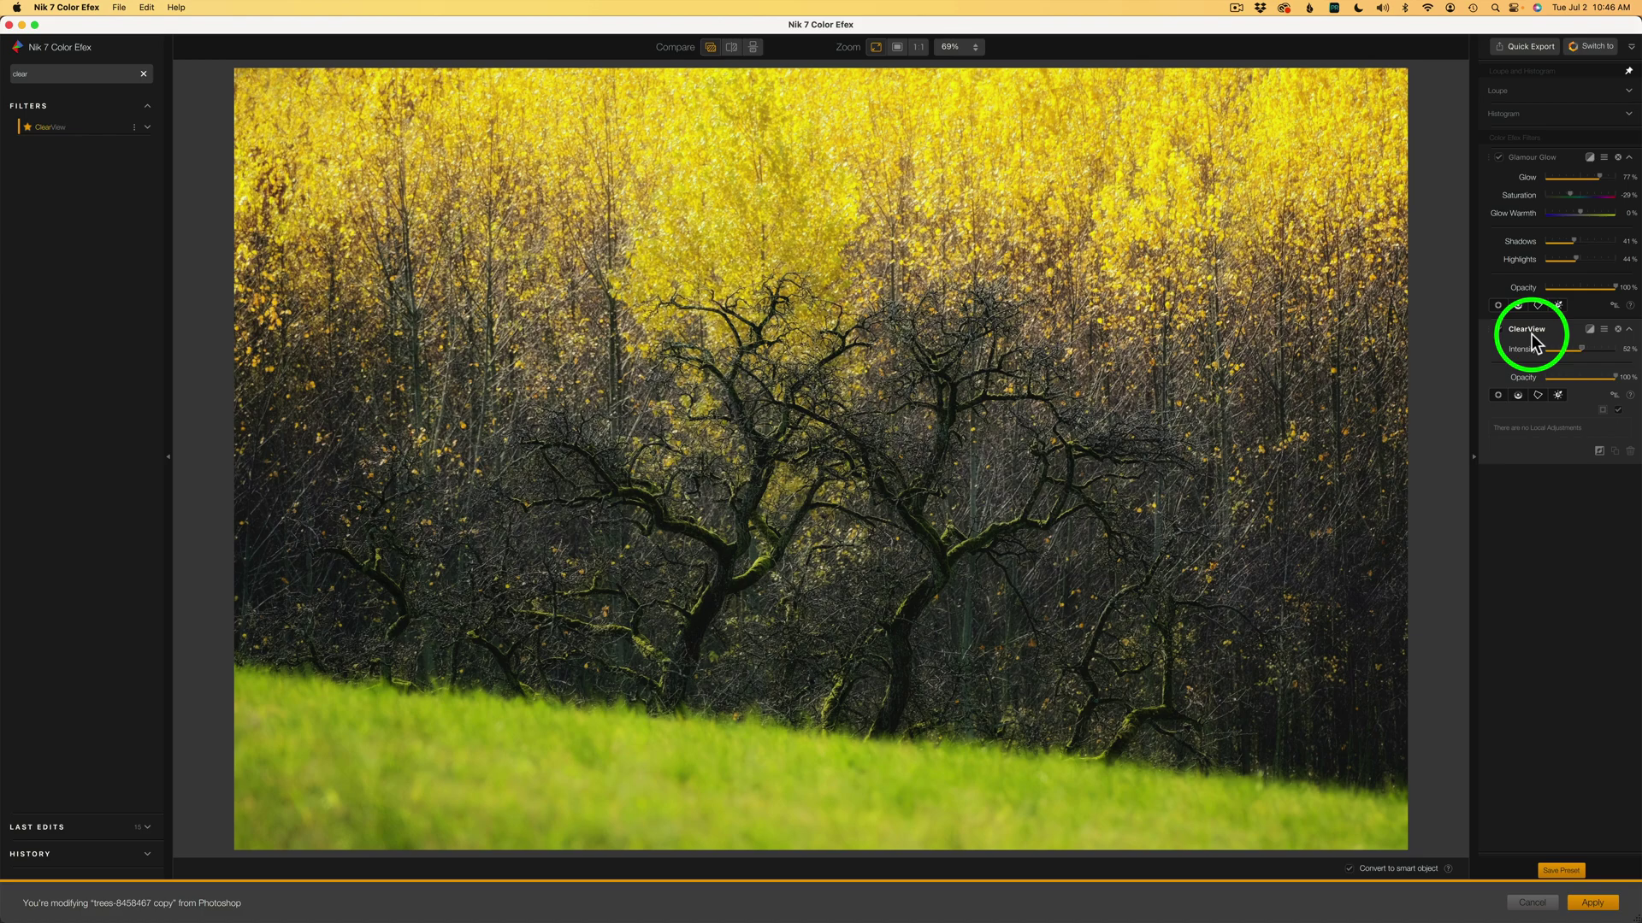
# Toggle ClearView and Glamour Glow off and back on to compare the effect.
pyautogui.click(1498, 329)
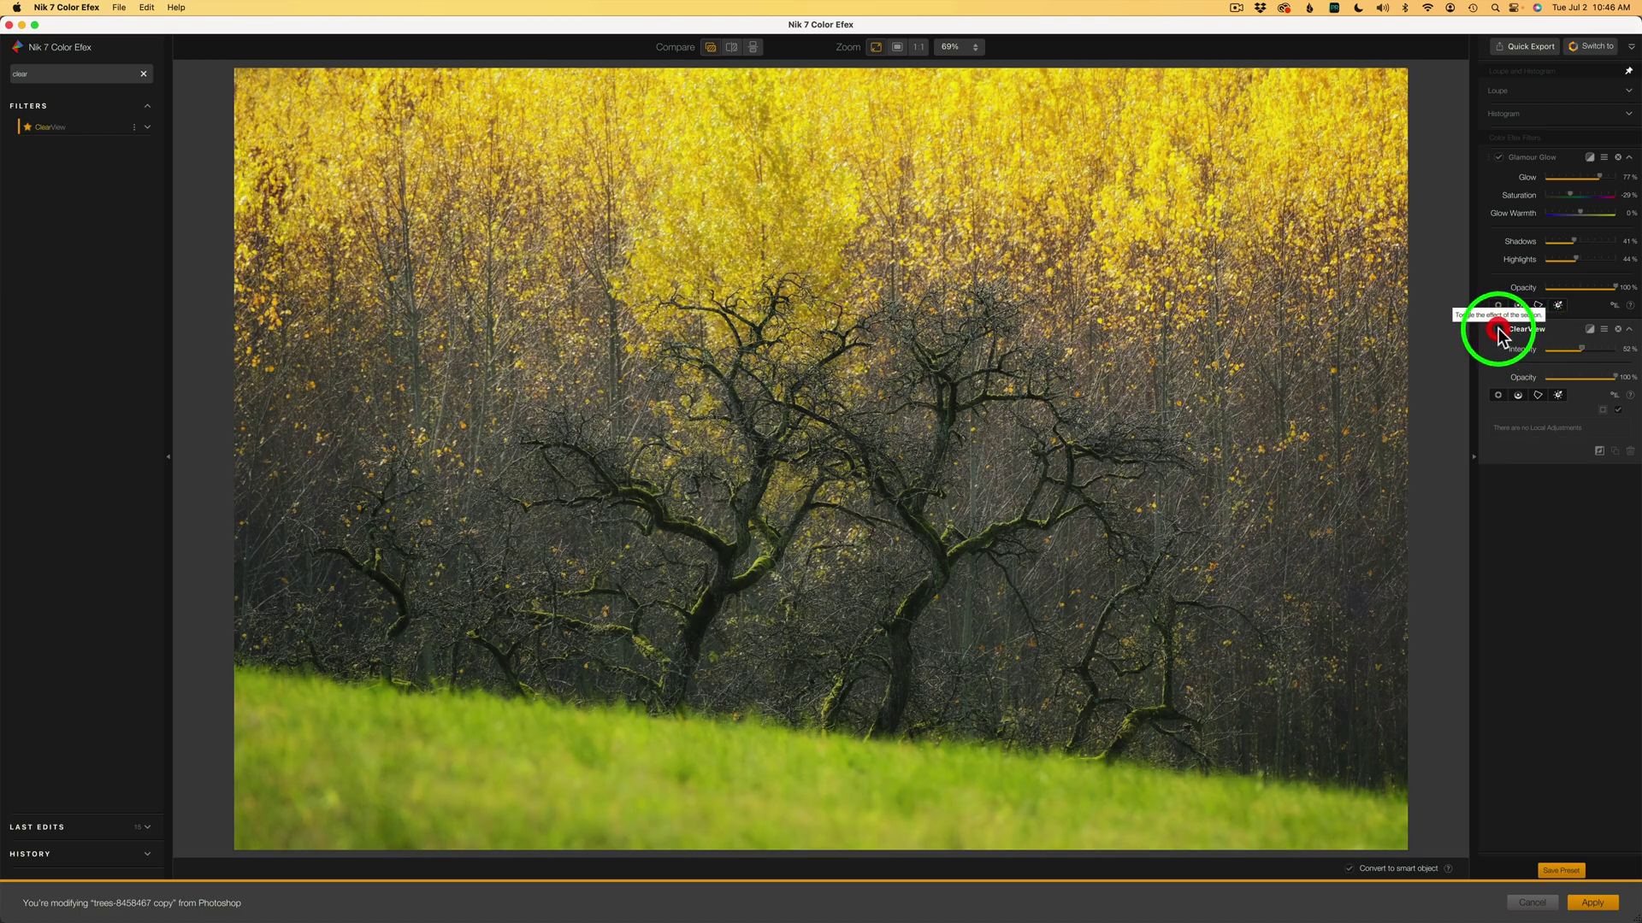
pyautogui.click(1498, 328)
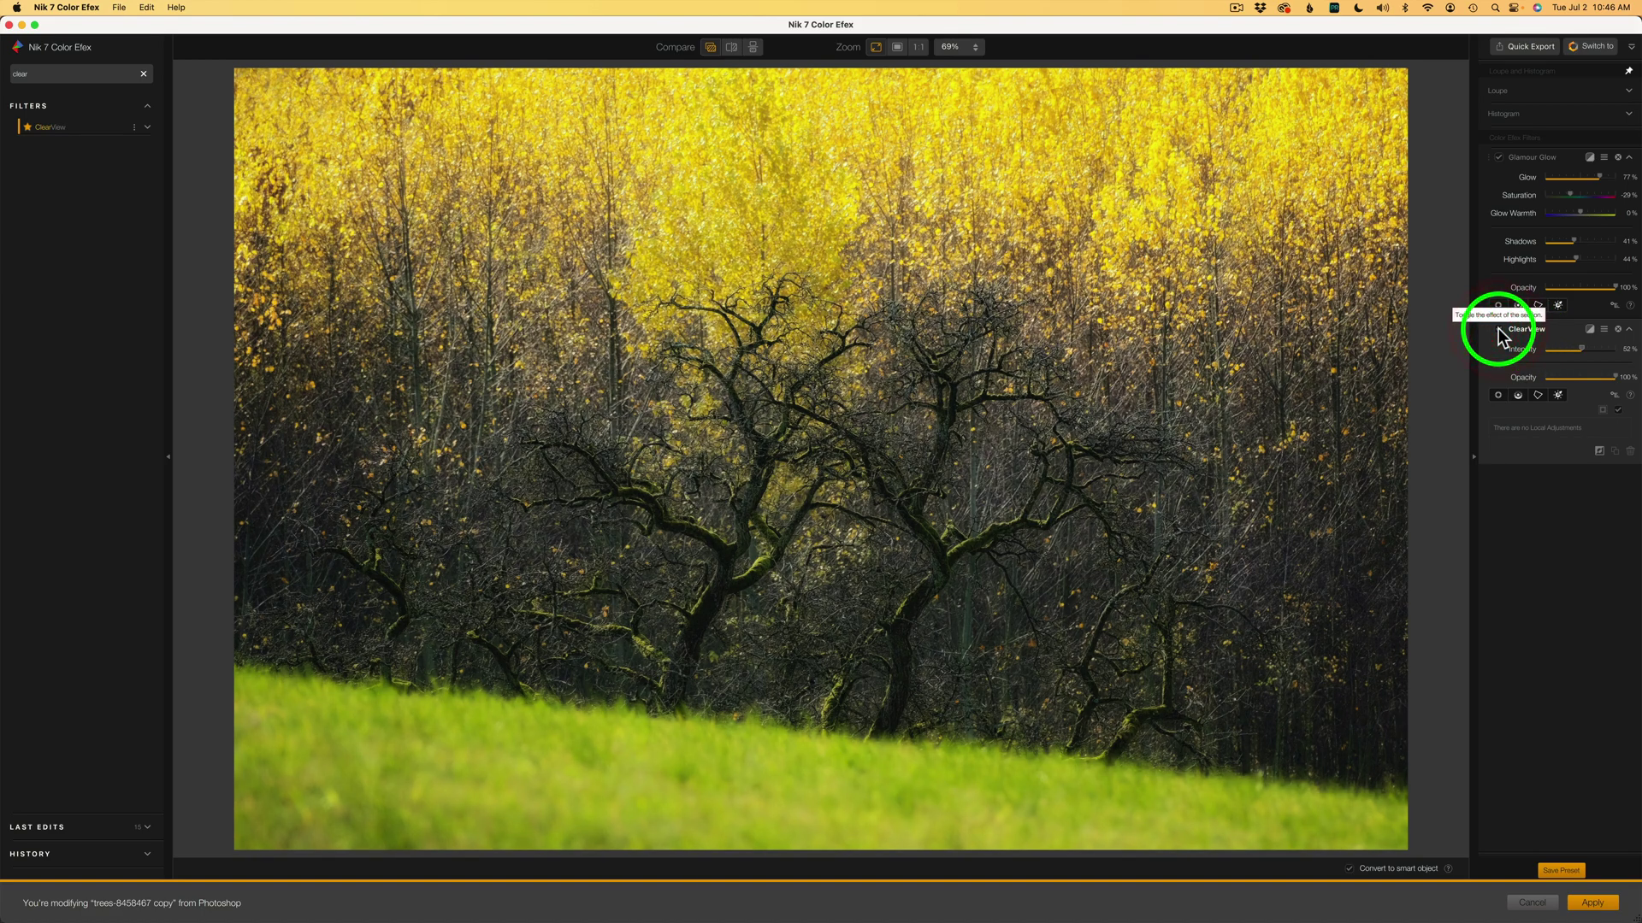
pyautogui.click(1499, 157)
pyautogui.click(1499, 157)
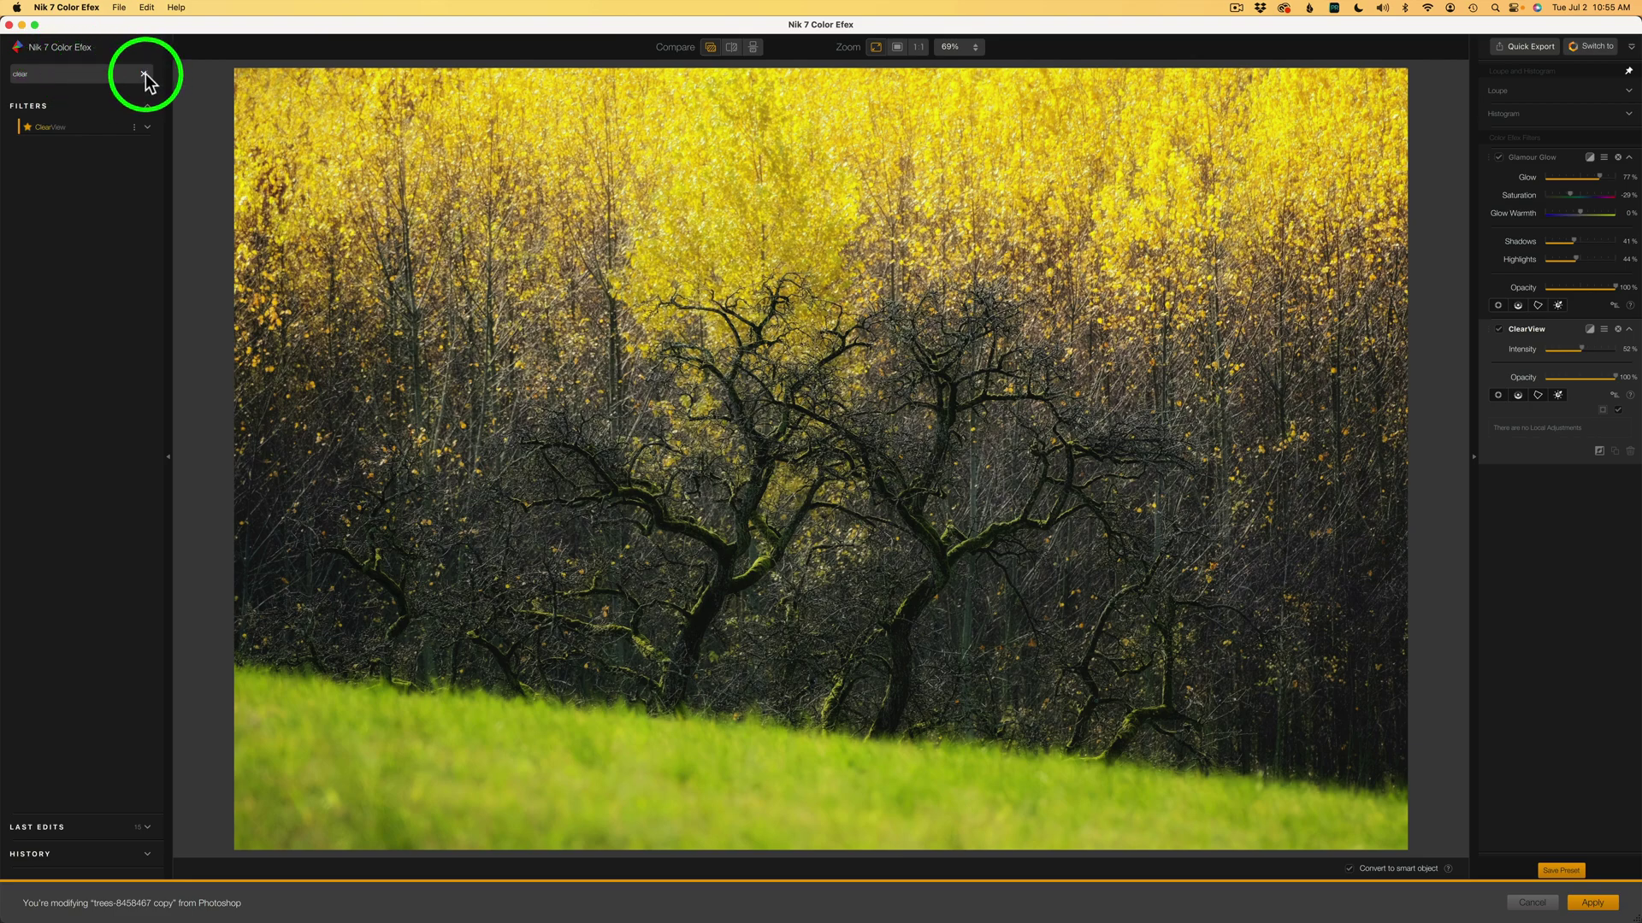
# Search 'hal', add the HSL filter and set its sampling Radius to around 8 px.
pyautogui.click(141, 75)
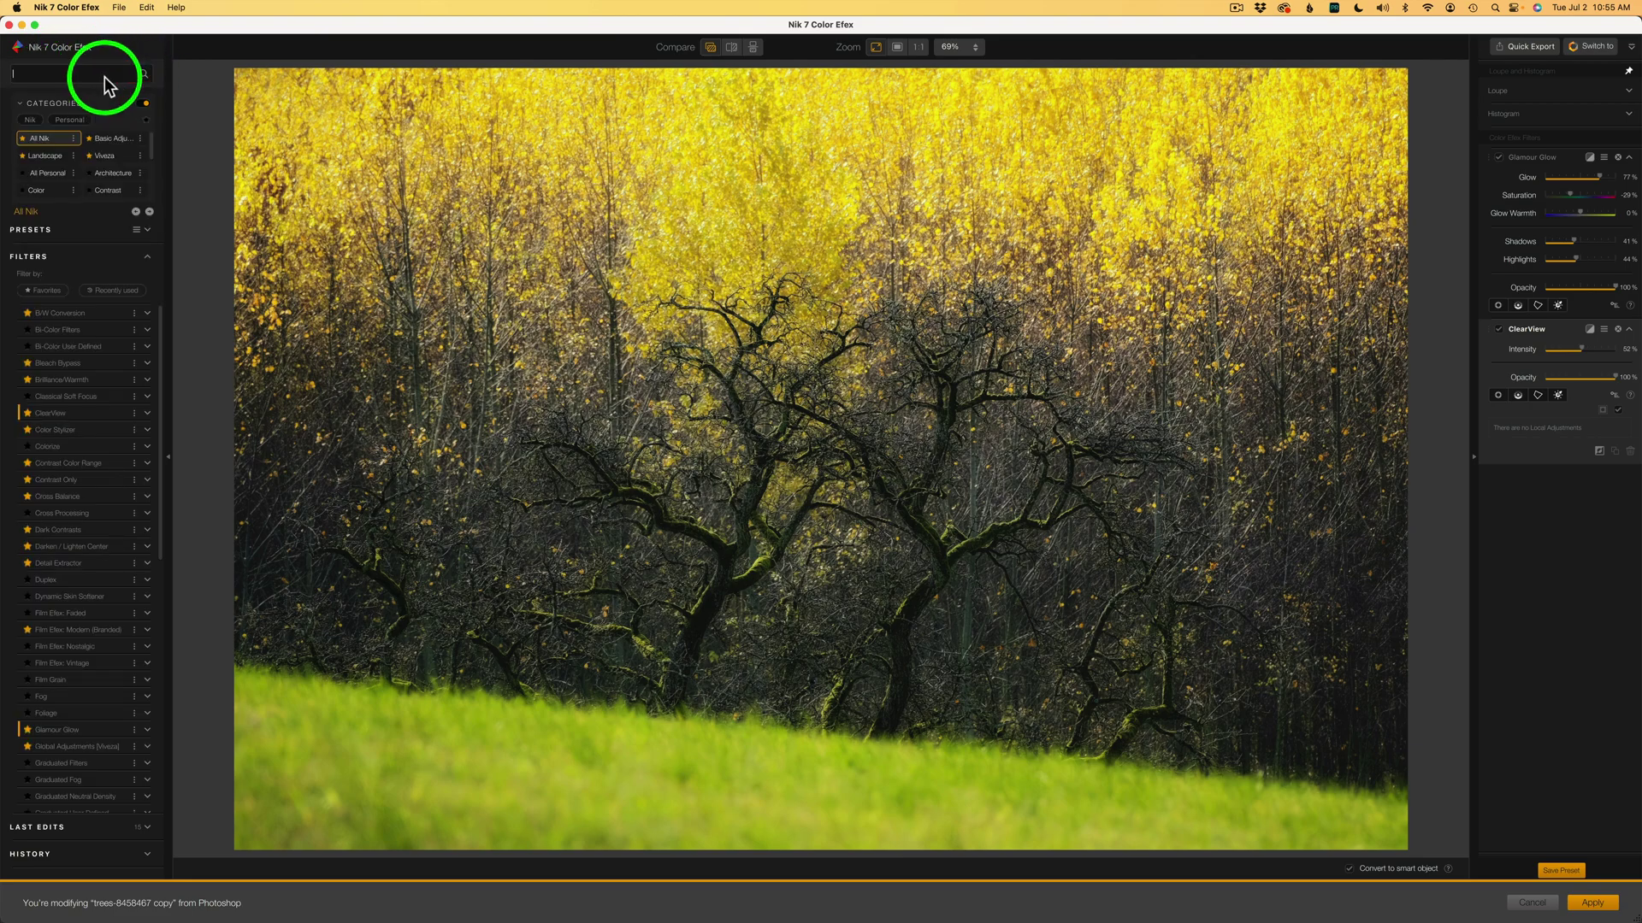
pyautogui.write('ha')
pyautogui.write('l')
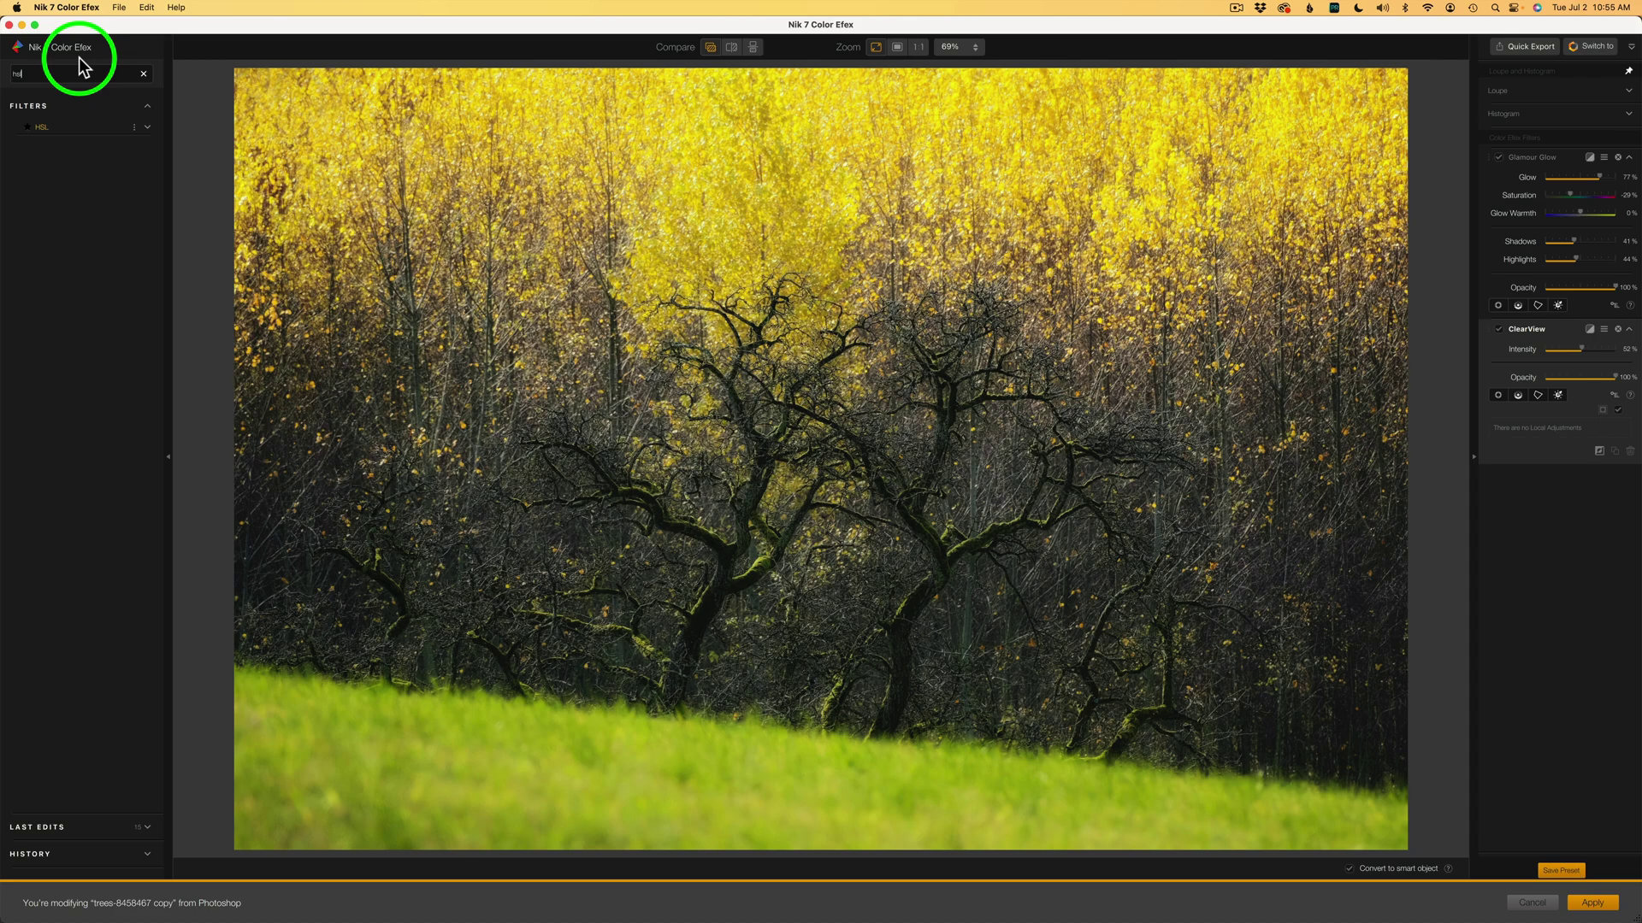
pyautogui.click(124, 131)
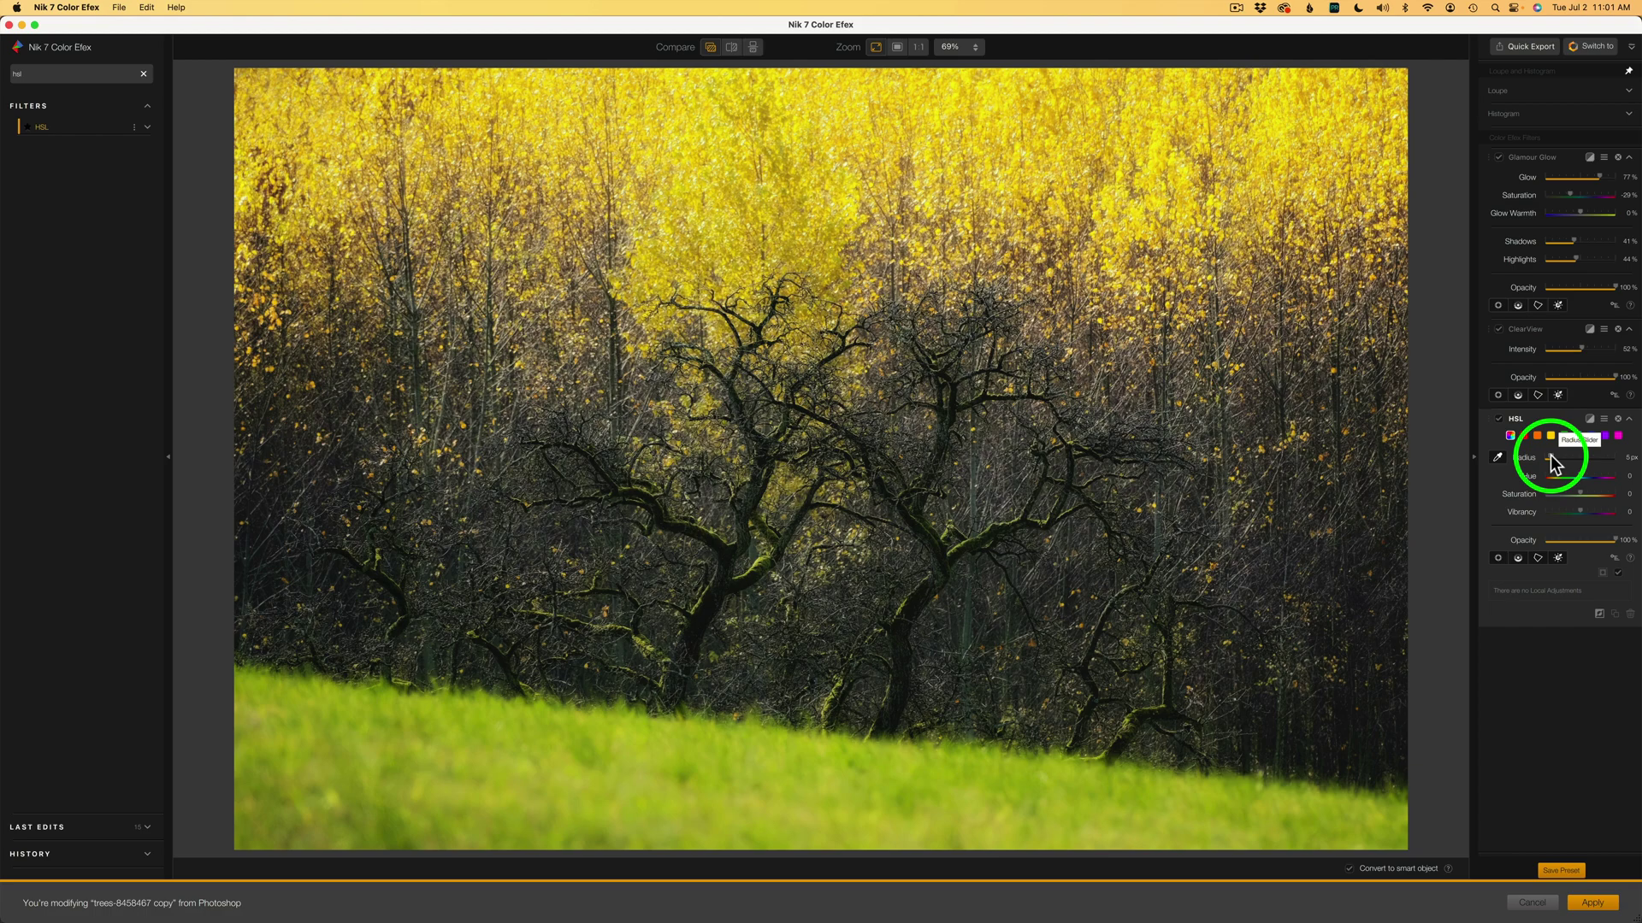
pyautogui.moveTo(1550, 458); pyautogui.dragTo(1598, 457)
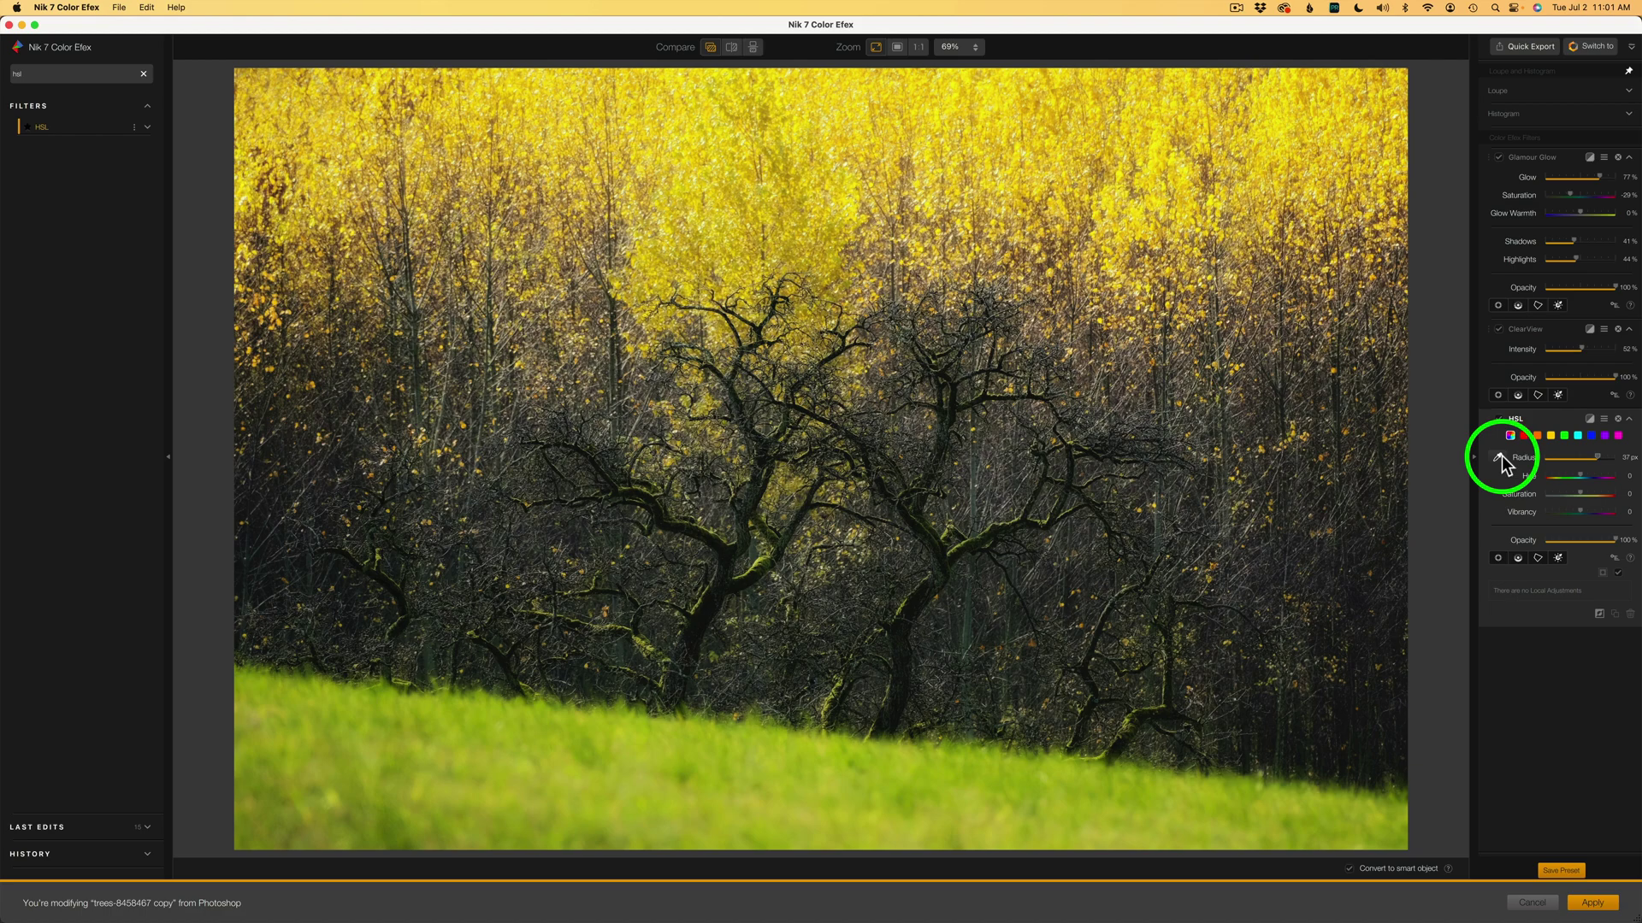
pyautogui.click(1498, 458)
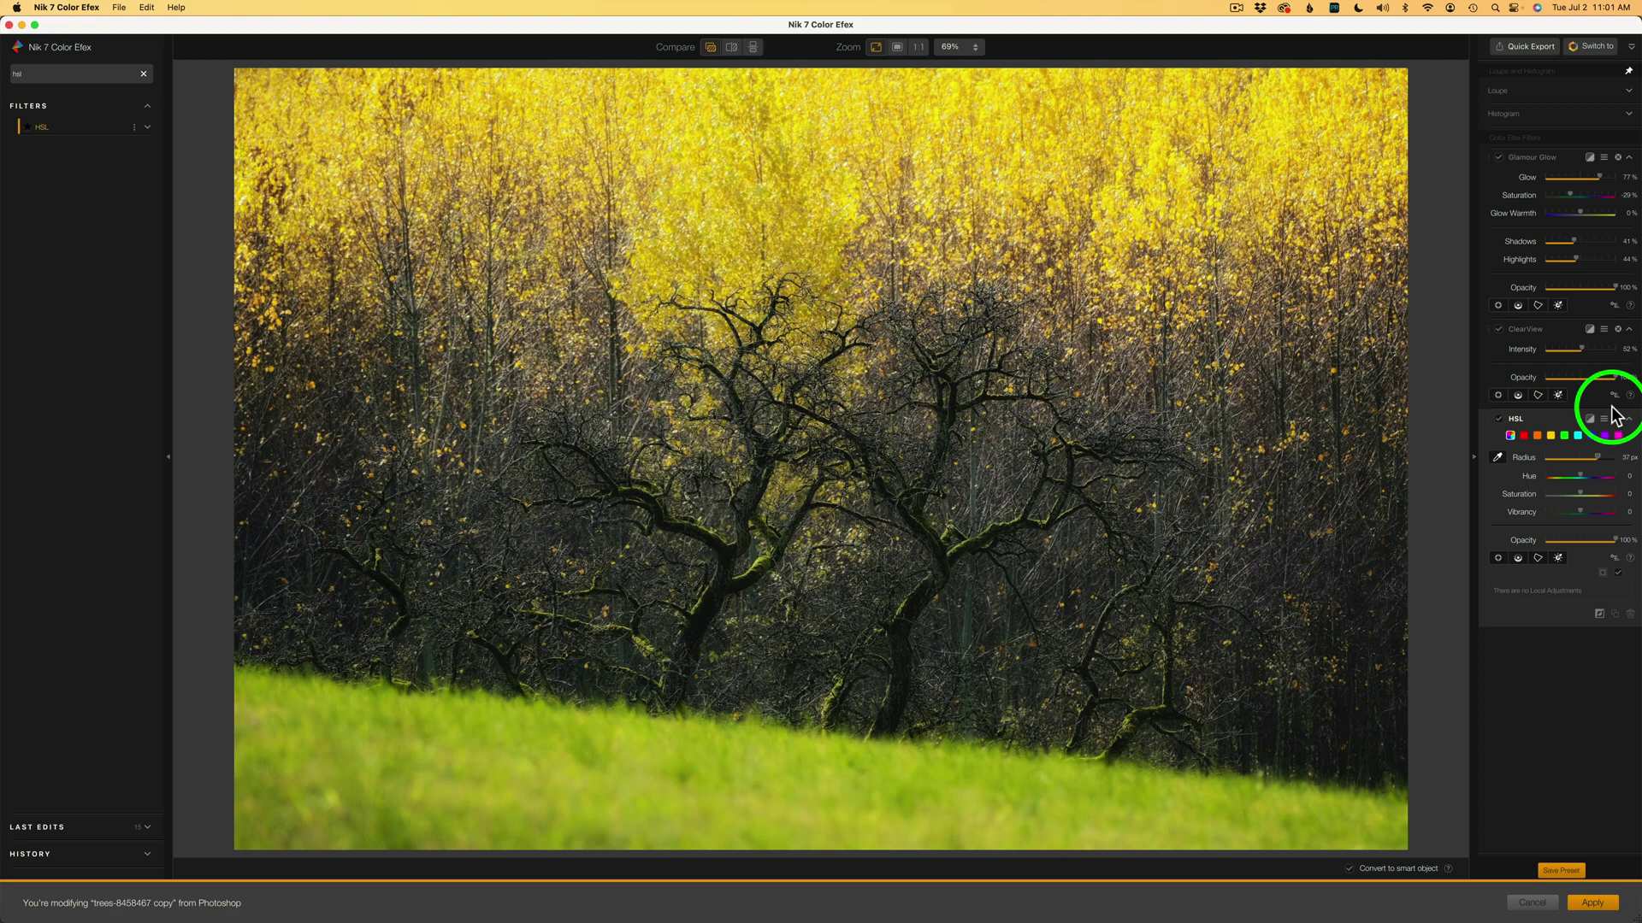
pyautogui.moveTo(1592, 464); pyautogui.dragTo(1557, 466)
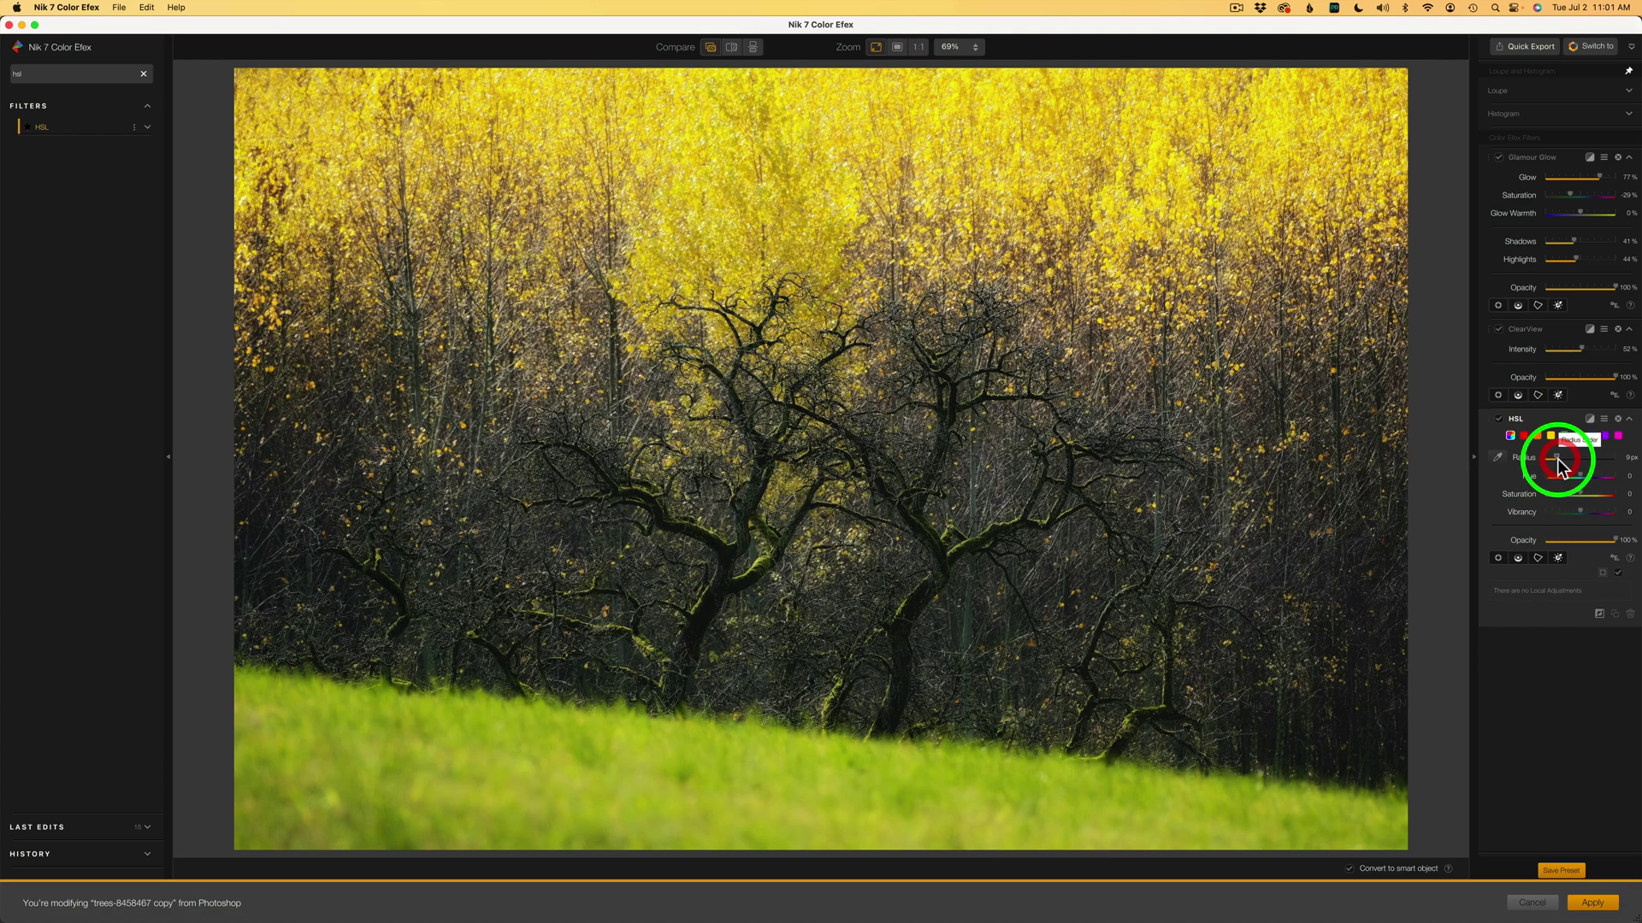
# Sample the yellow foliage with the HSL eyedropper and narrow the targeted yellow hue band.
pyautogui.click(1498, 459)
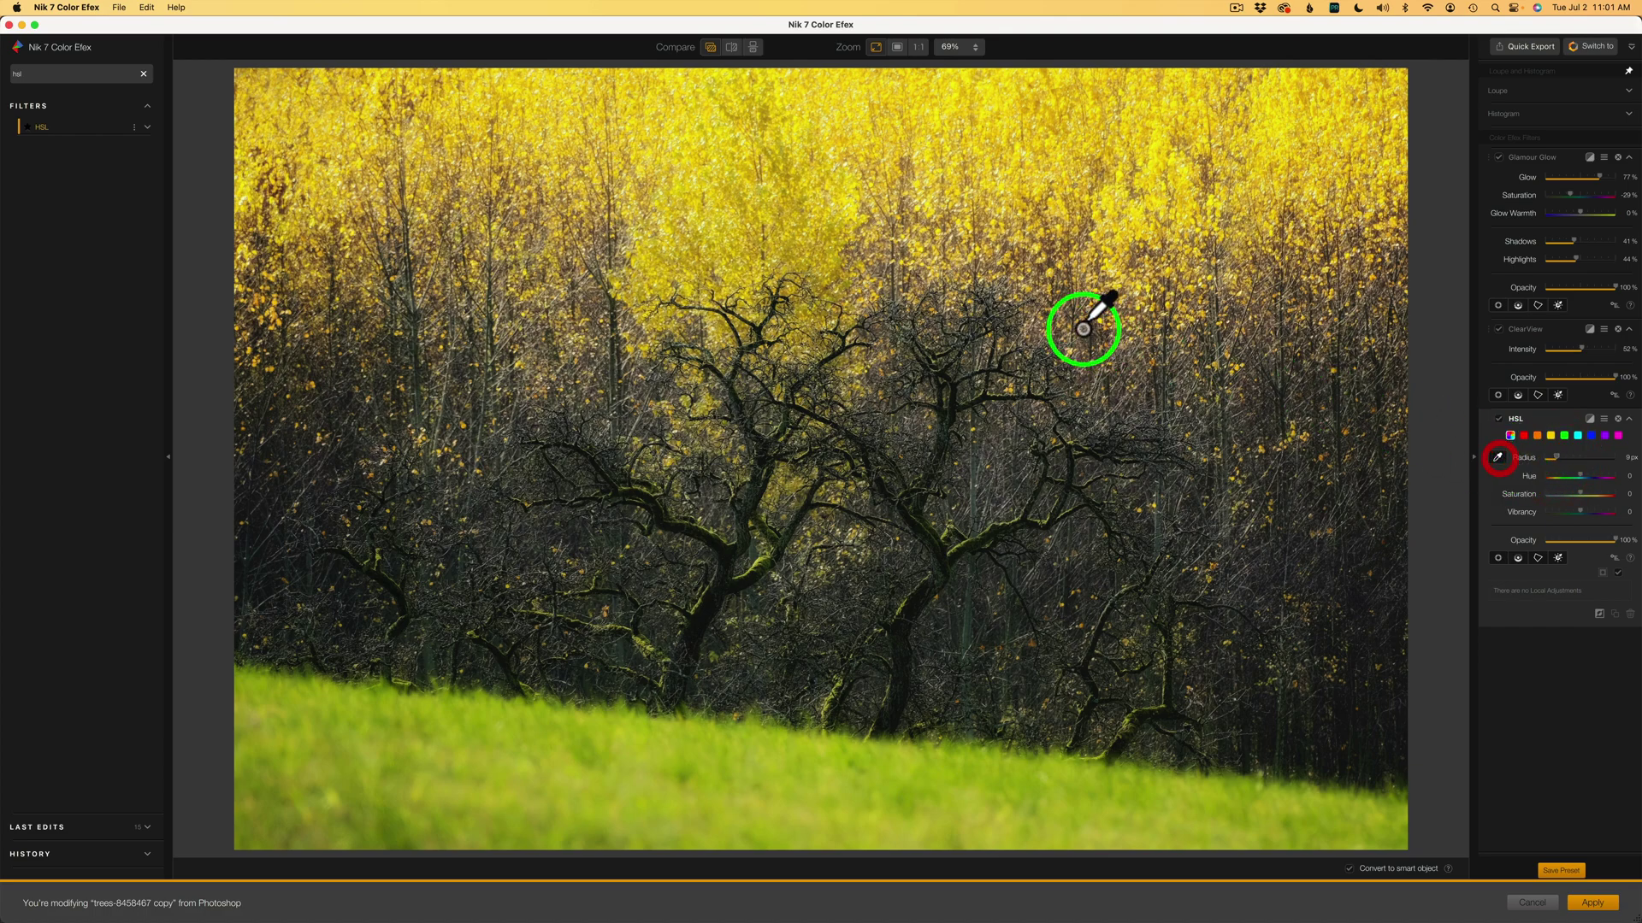
pyautogui.click(833, 165)
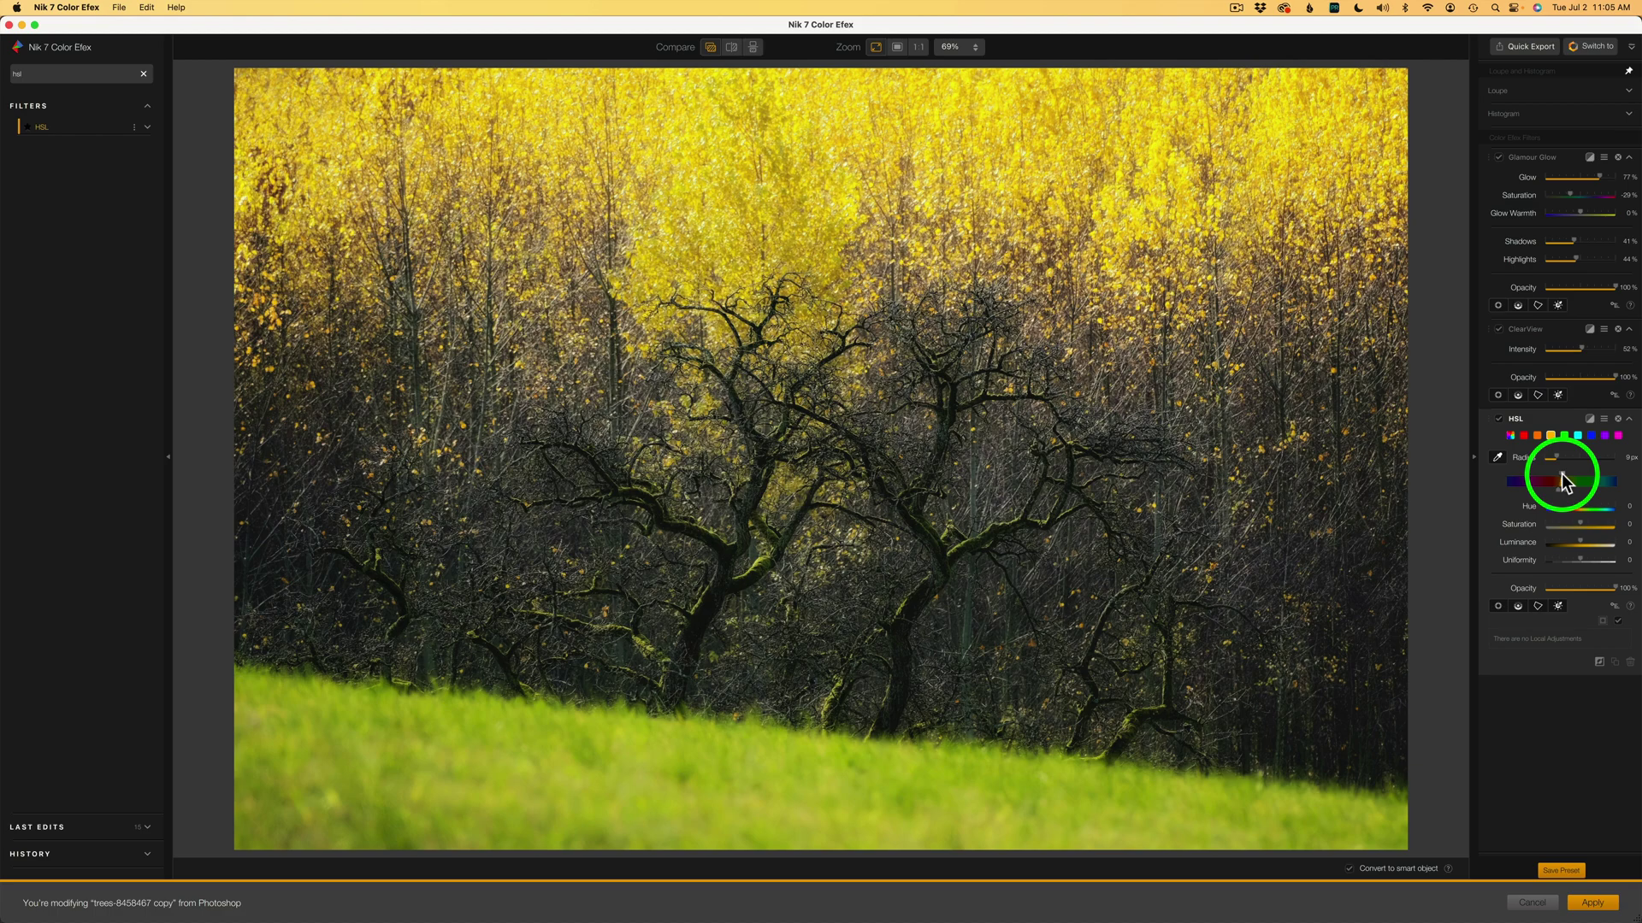
pyautogui.moveTo(1563, 482)
pyautogui.mouseDown()
pyautogui.moveTo(1545, 475)
pyautogui.moveTo(1583, 485)
pyautogui.moveTo(1563, 488)
pyautogui.mouseUp()
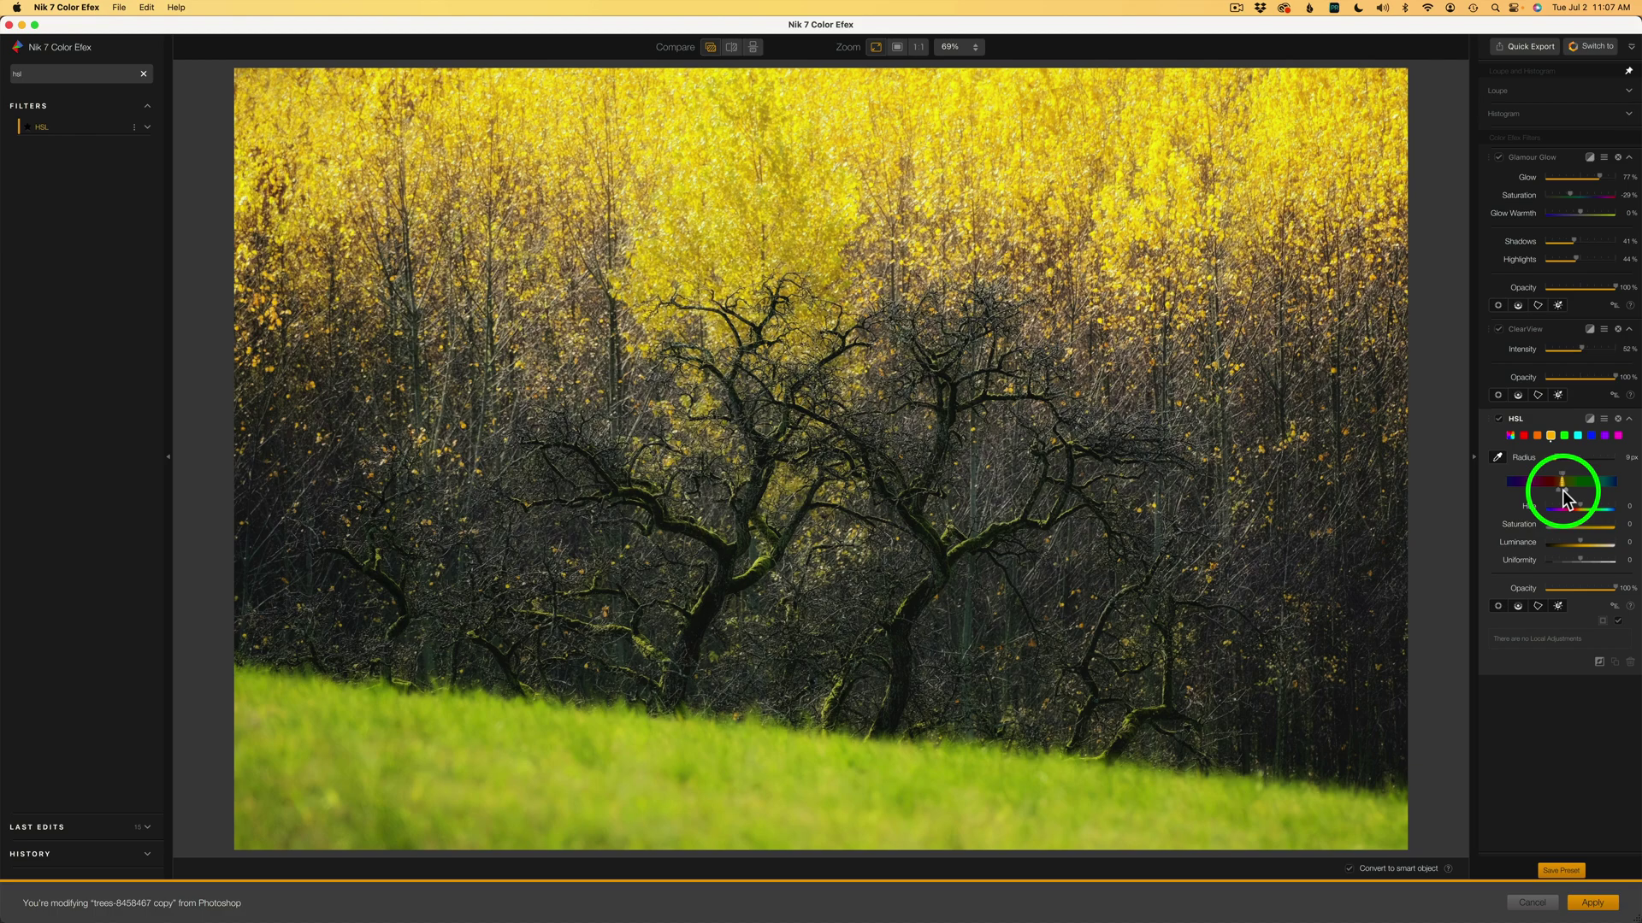
pyautogui.moveTo(1563, 497); pyautogui.dragTo(1529, 506)
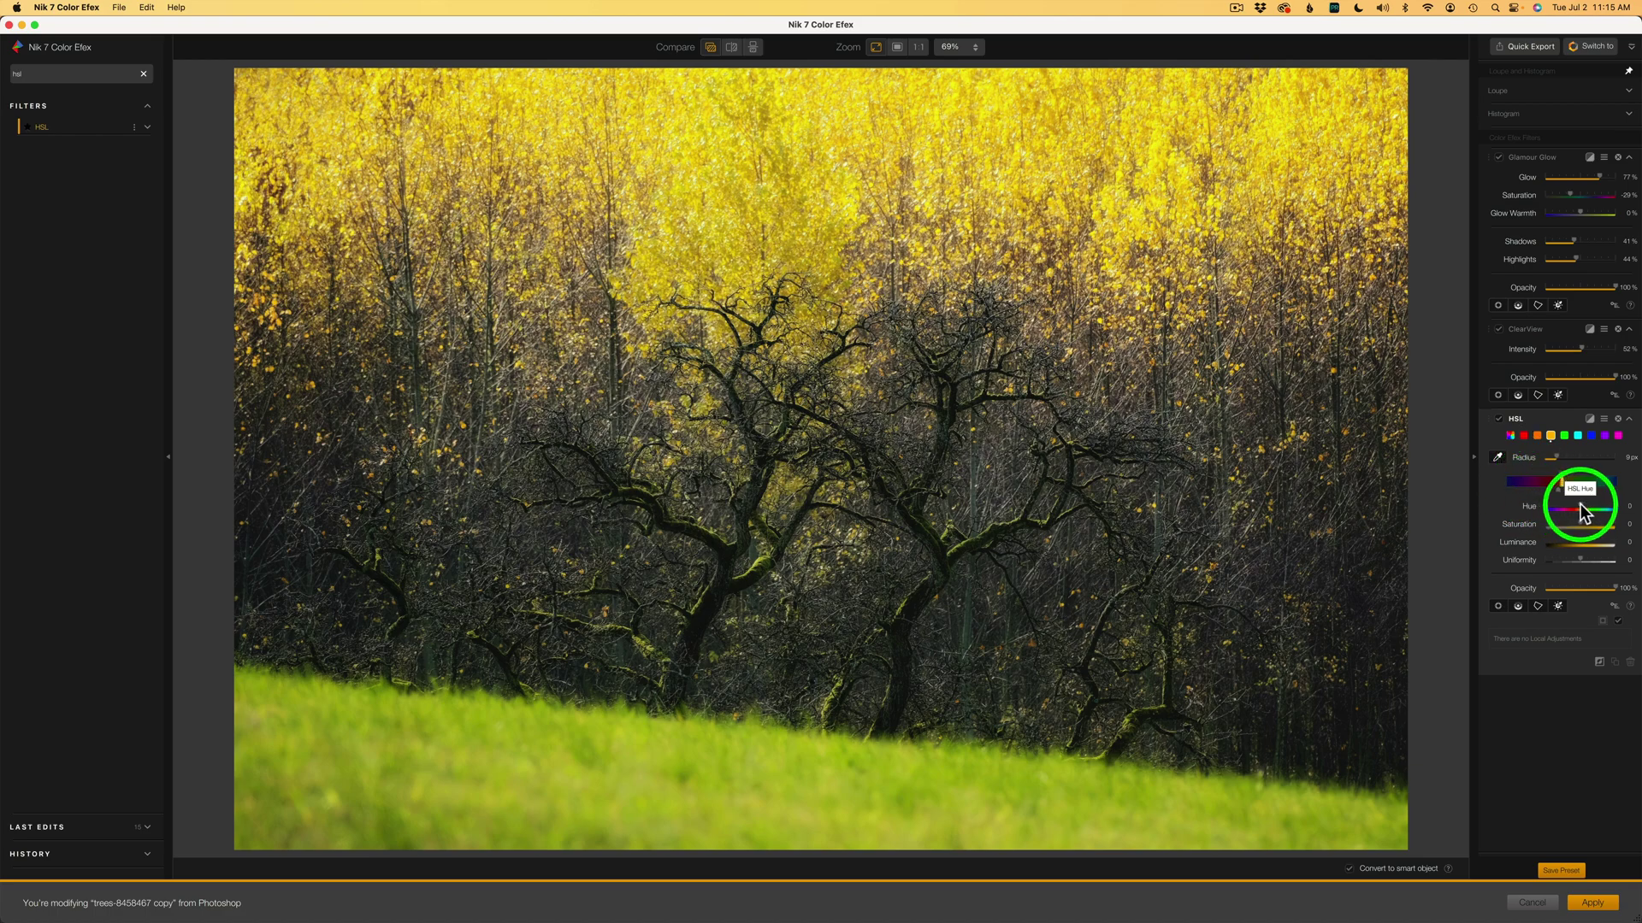
# Set HSL Hue -22, Saturation 81, Luminance -13 for orange foliage, then toggle to compare.
pyautogui.moveTo(1576, 504); pyautogui.dragTo(1573, 503)
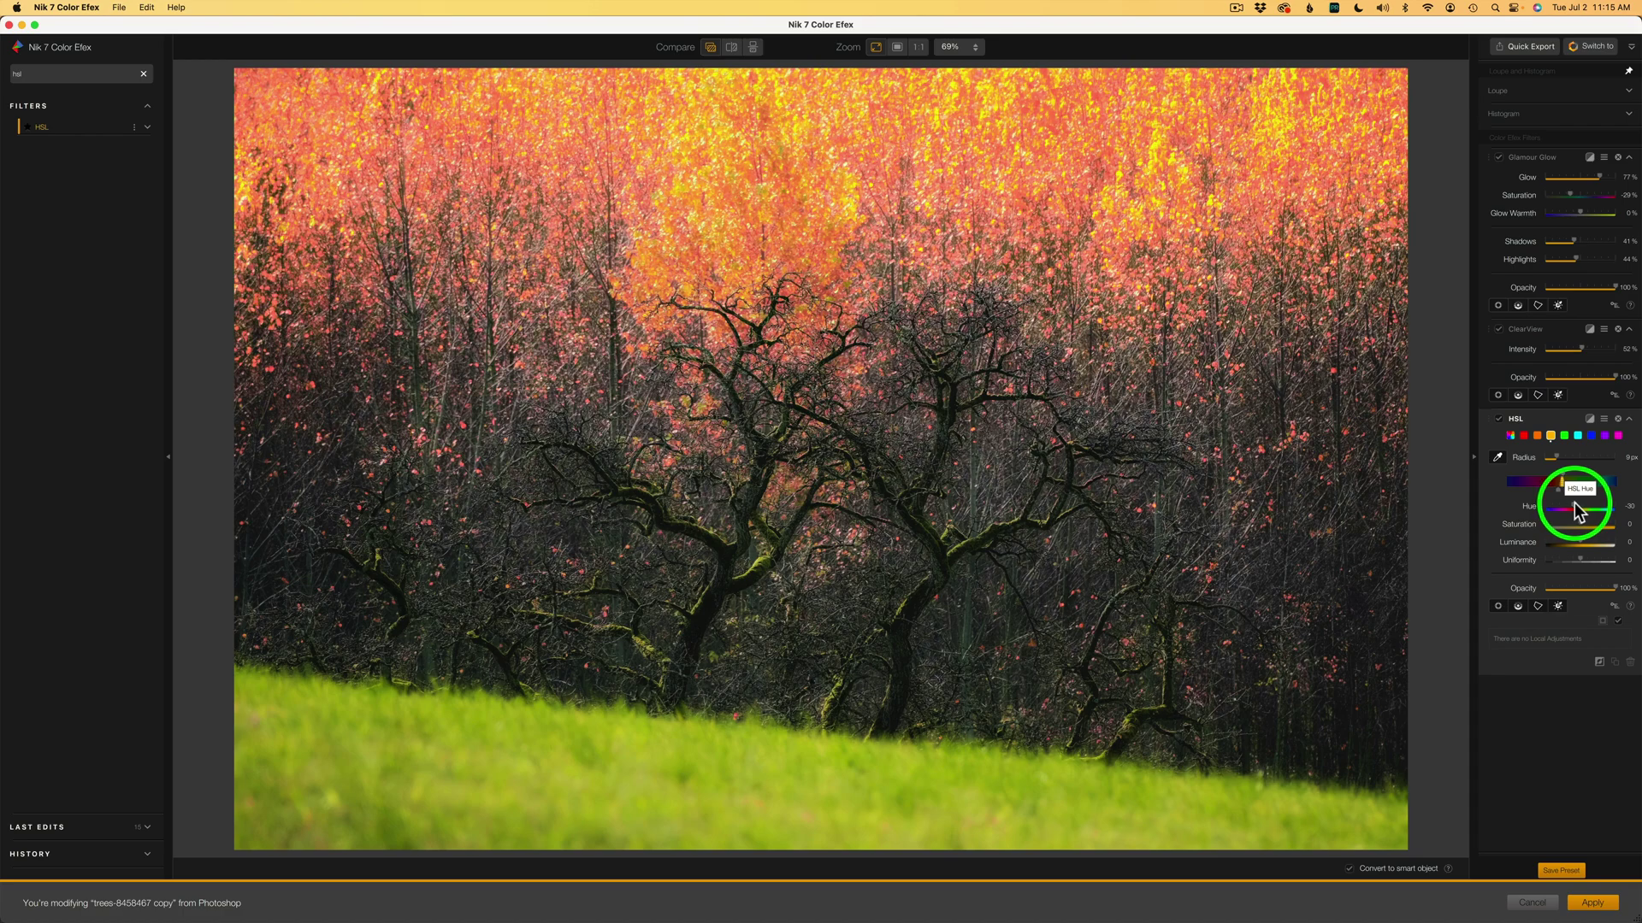
pyautogui.click(1575, 506)
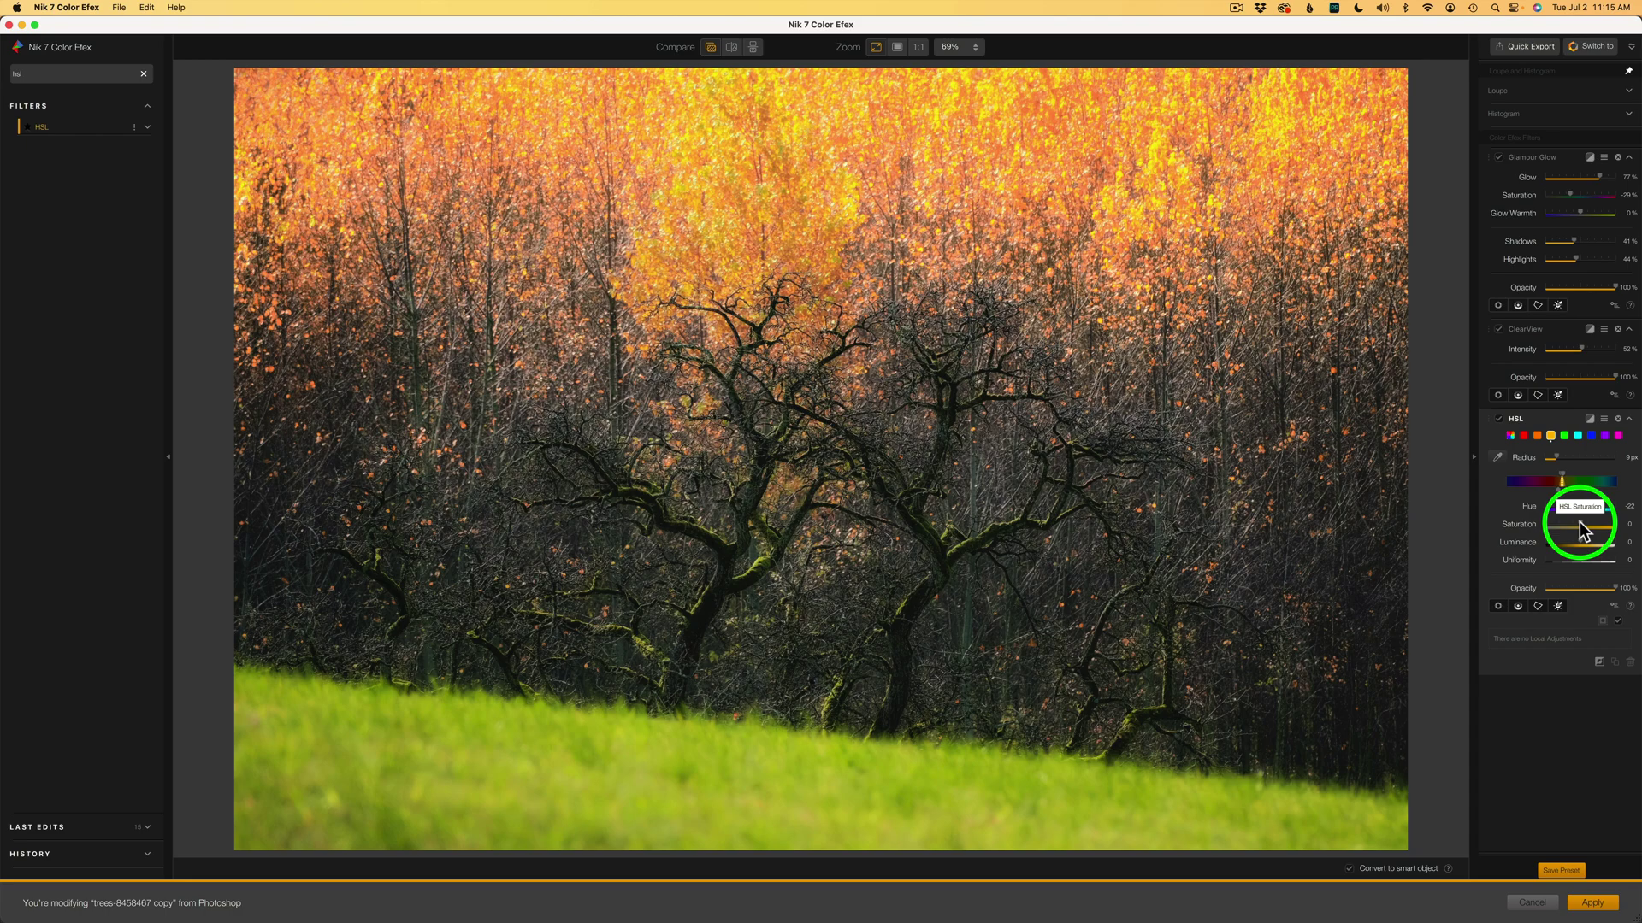
pyautogui.moveTo(1587, 523); pyautogui.dragTo(1606, 525)
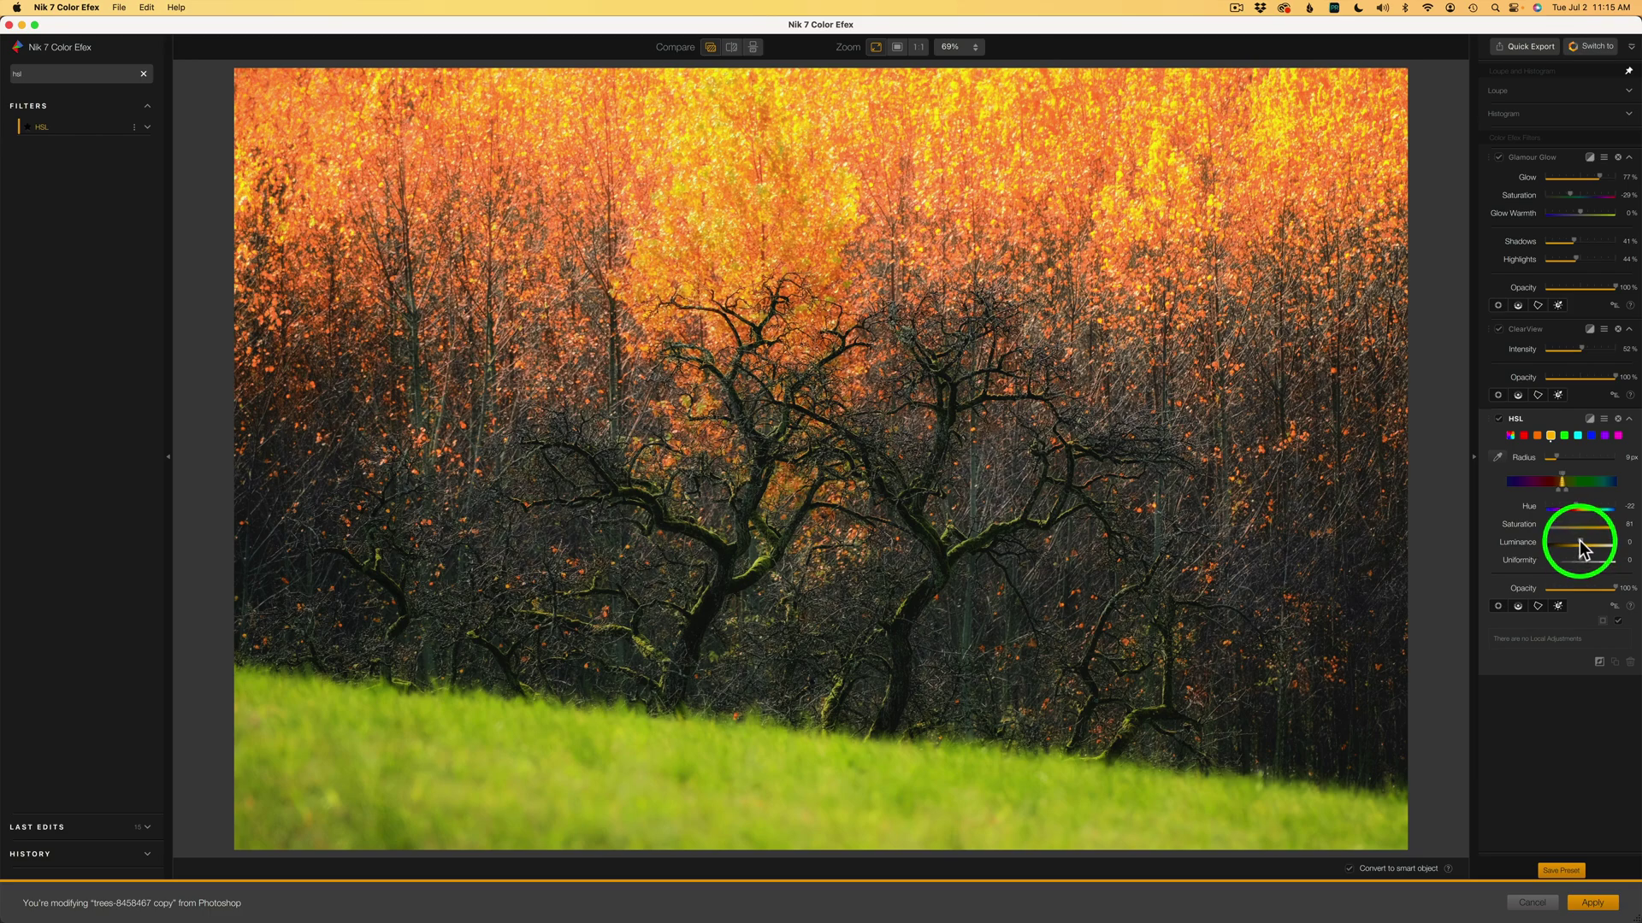
pyautogui.click(1580, 543)
pyautogui.moveTo(1577, 547); pyautogui.dragTo(1578, 549)
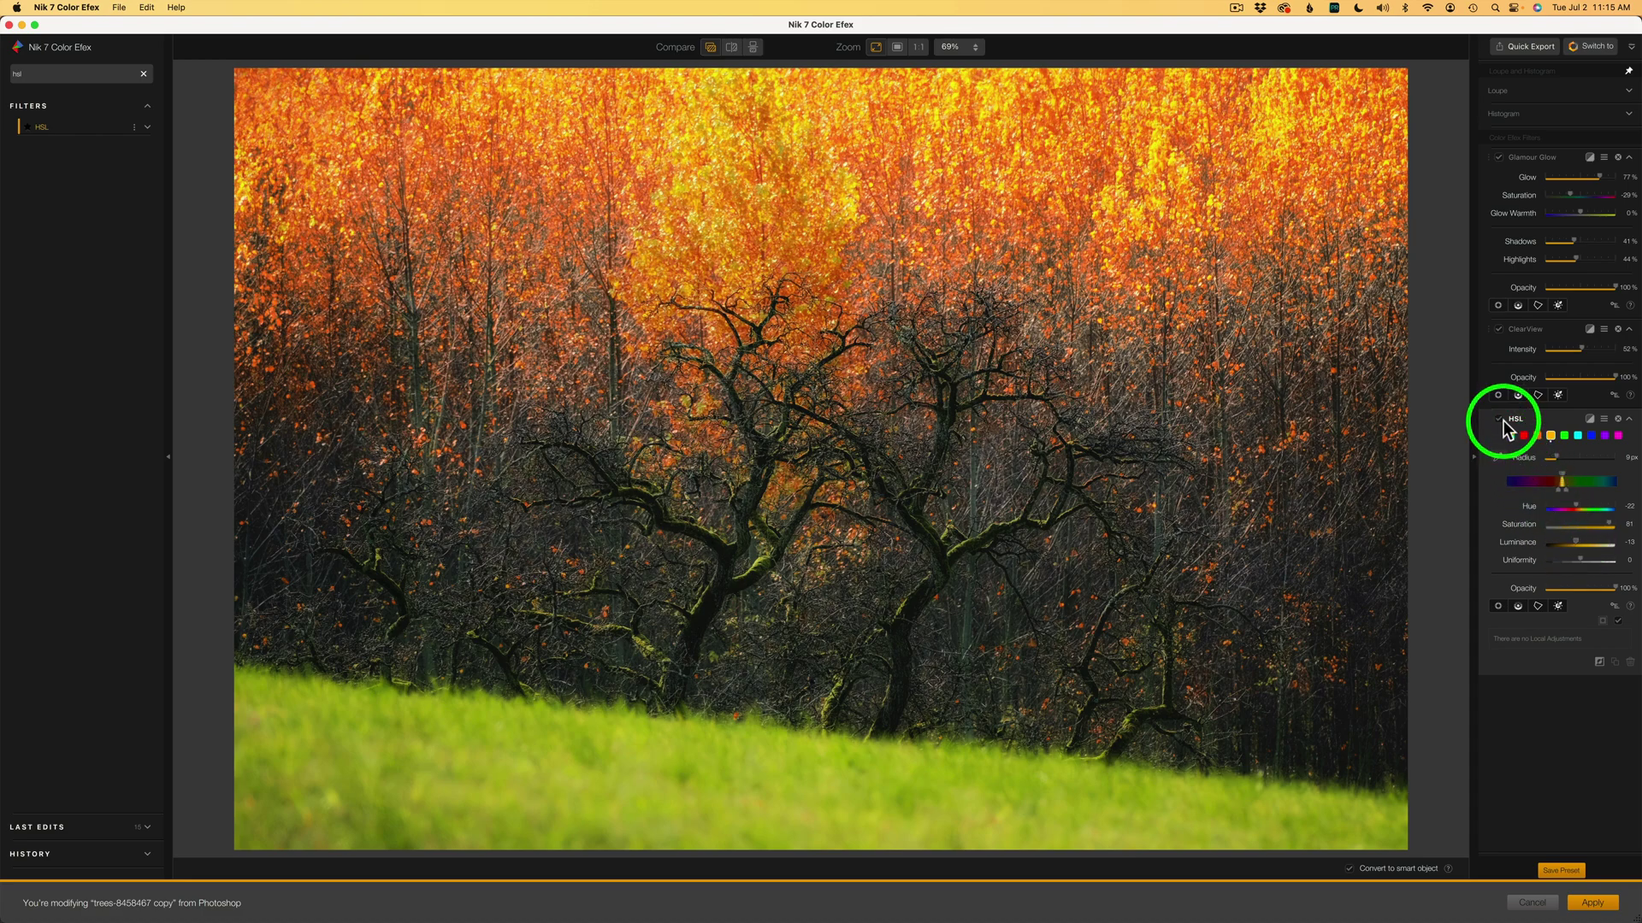
pyautogui.click(1500, 418)
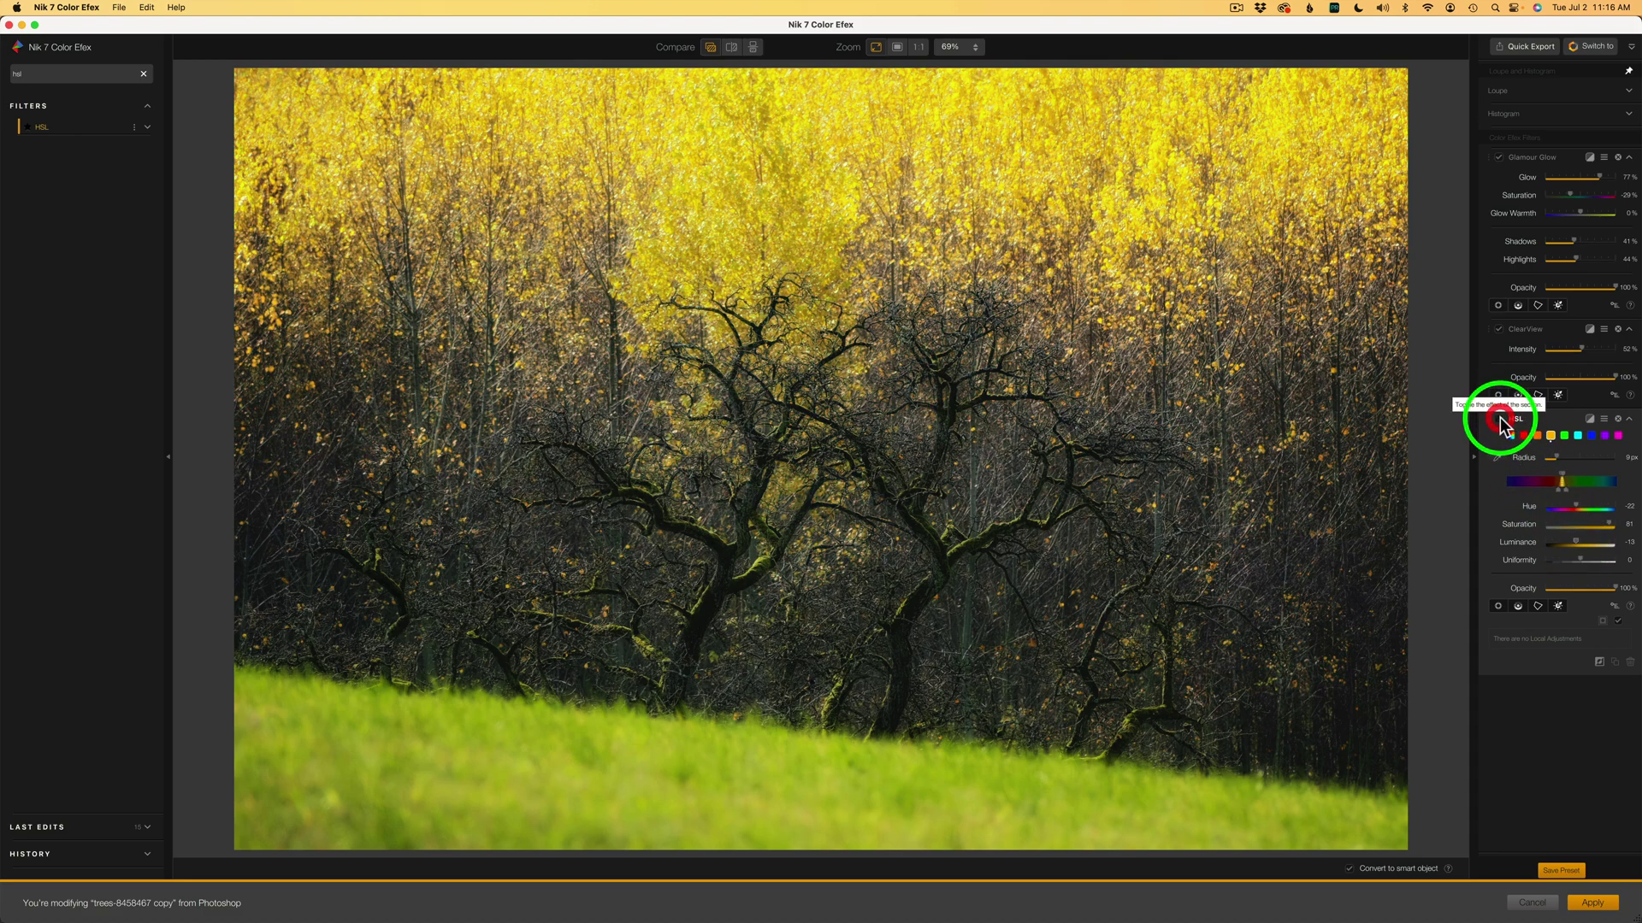
pyautogui.click(1499, 418)
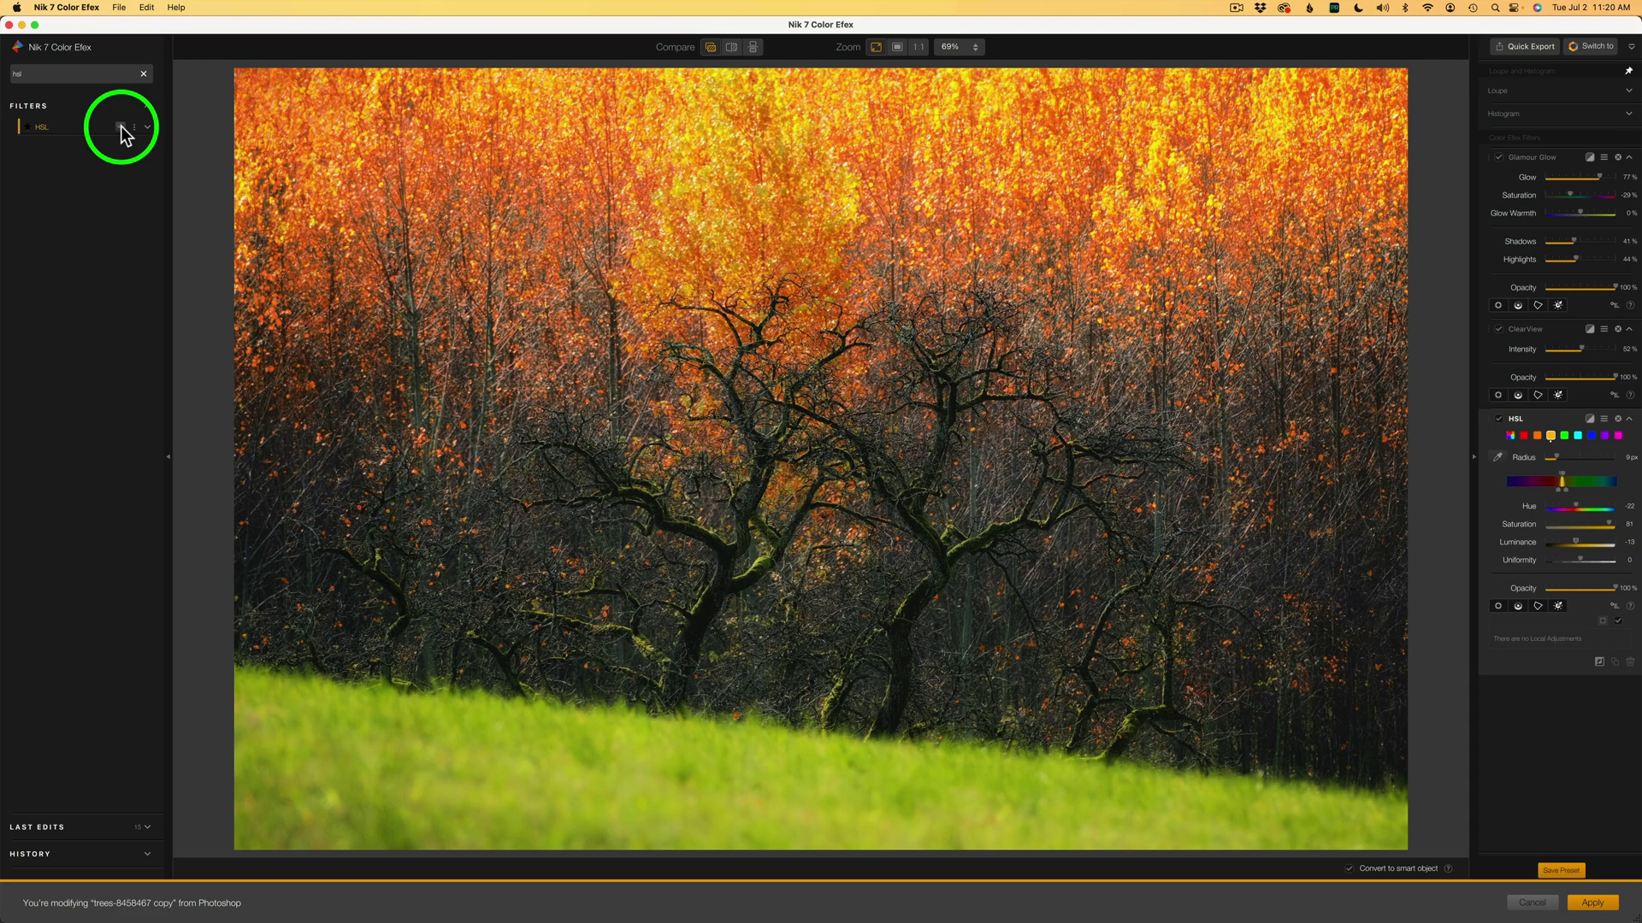
# Add another HSL filter from the Filters list below the first one.
pyautogui.click(121, 128)
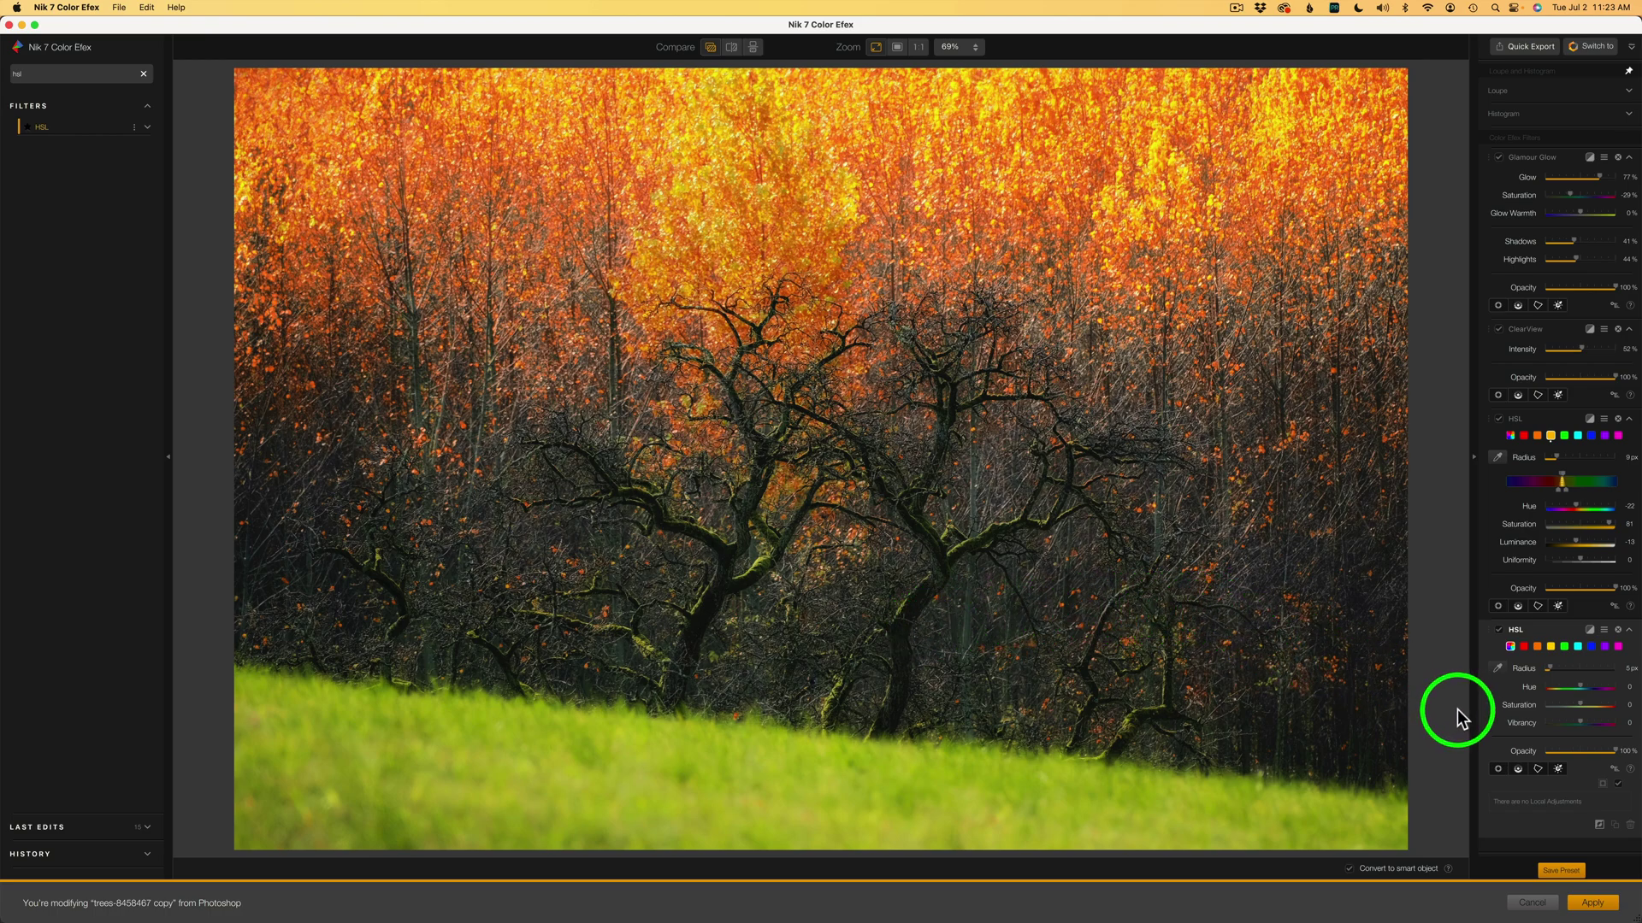
# Draw a four-point control polygon around the grass strip at the bottom of the photo.
pyautogui.click(1539, 772)
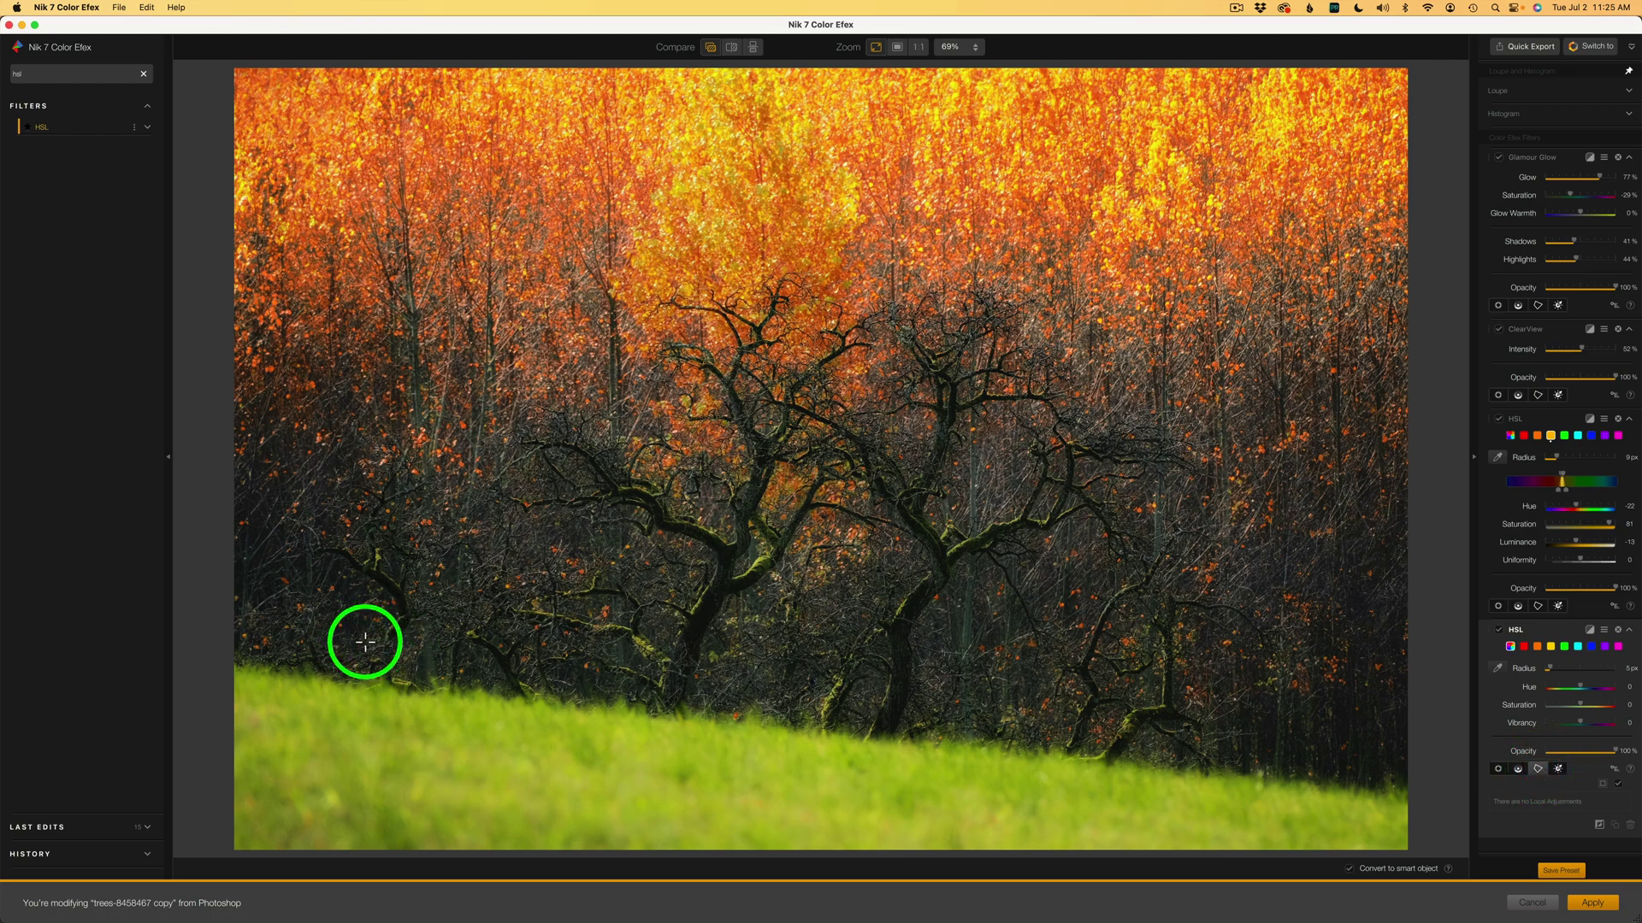
pyautogui.click(222, 642)
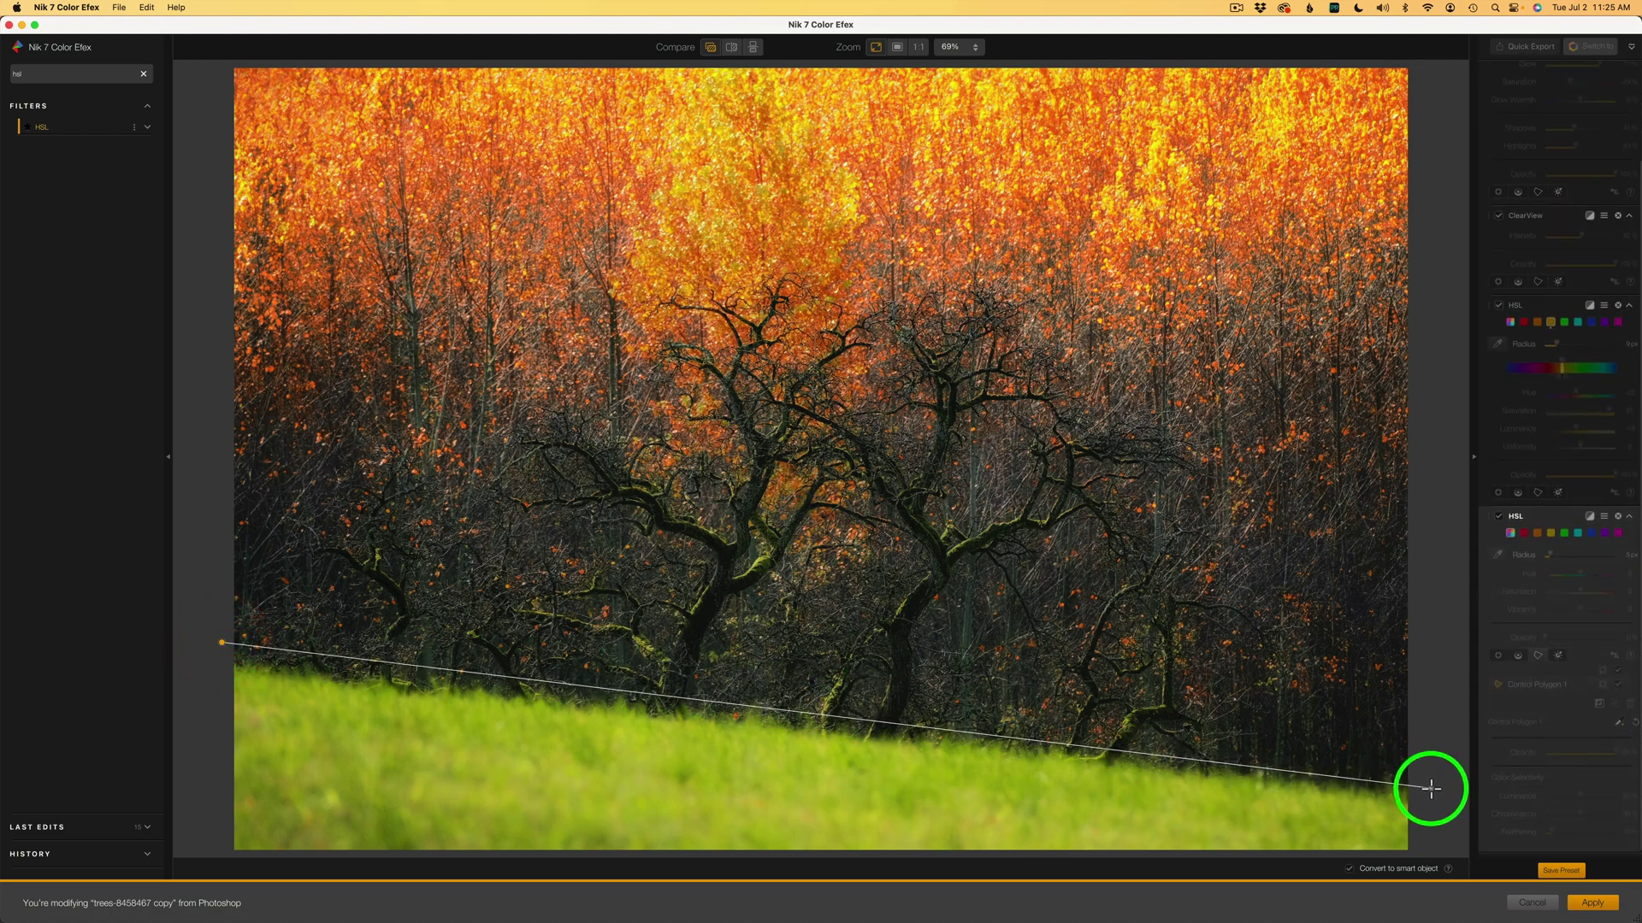
pyautogui.click(1433, 788)
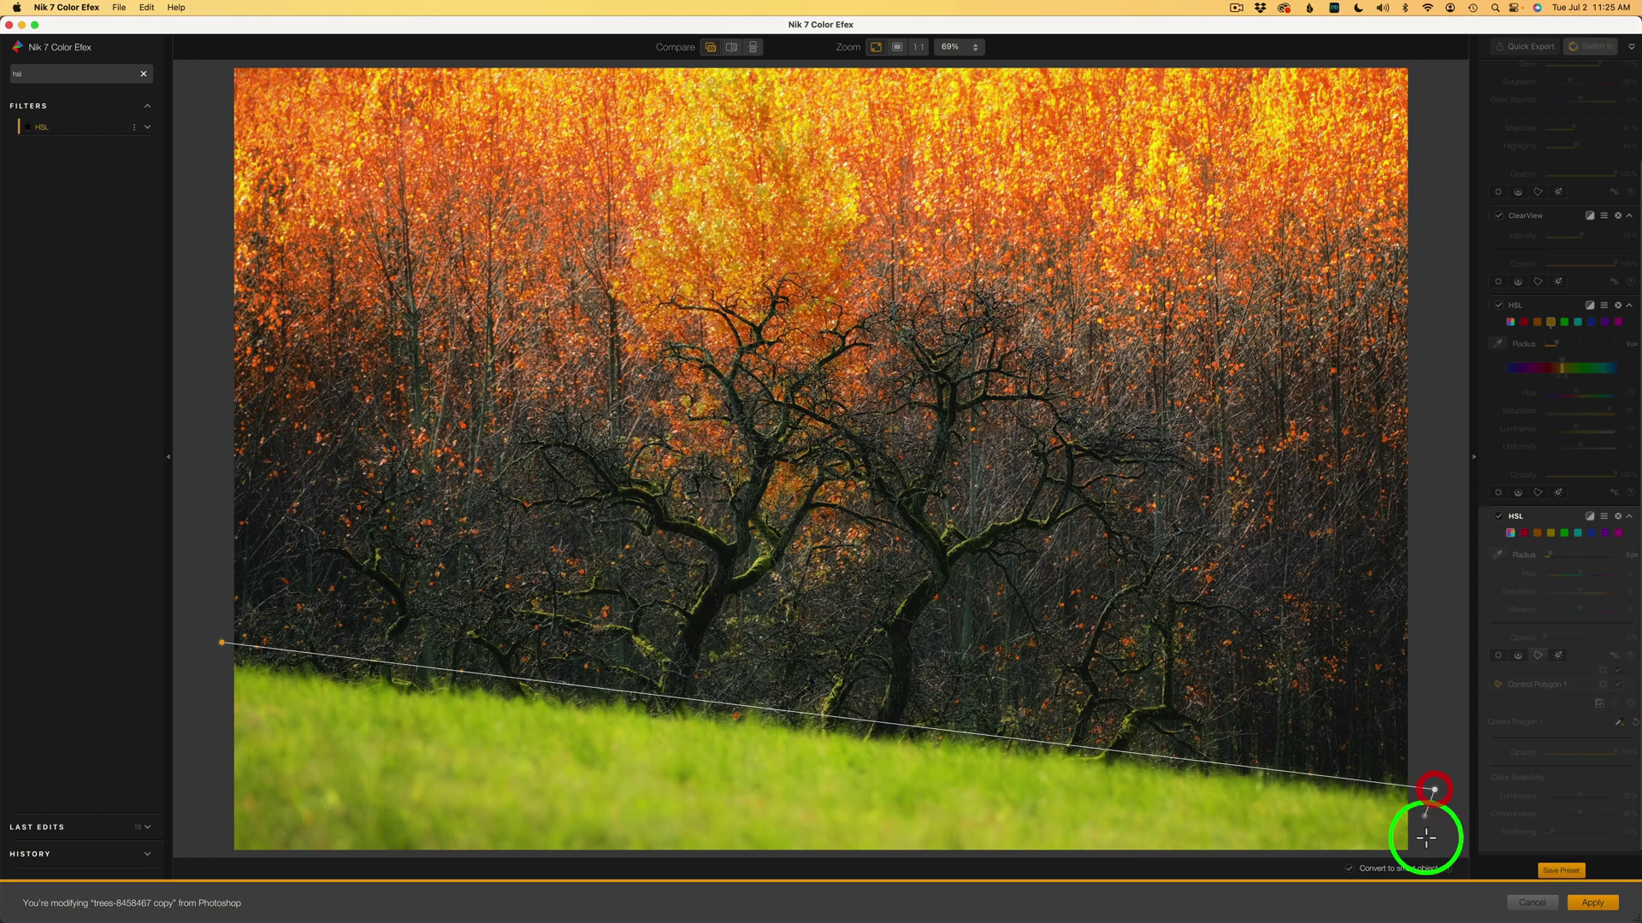
pyautogui.click(1427, 852)
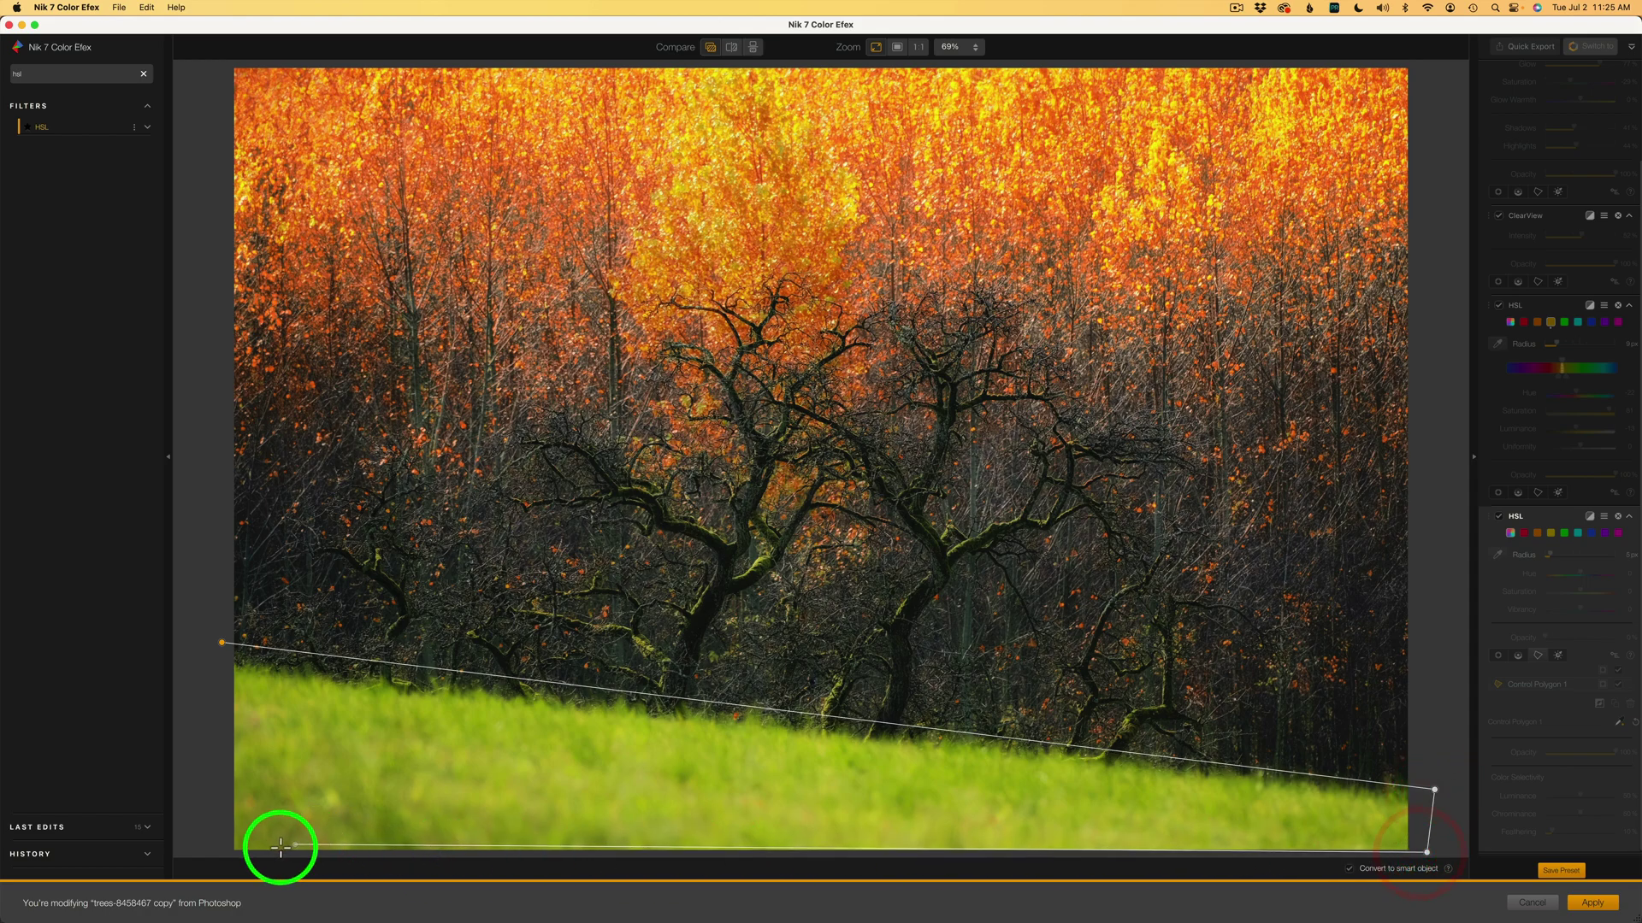
pyautogui.click(226, 853)
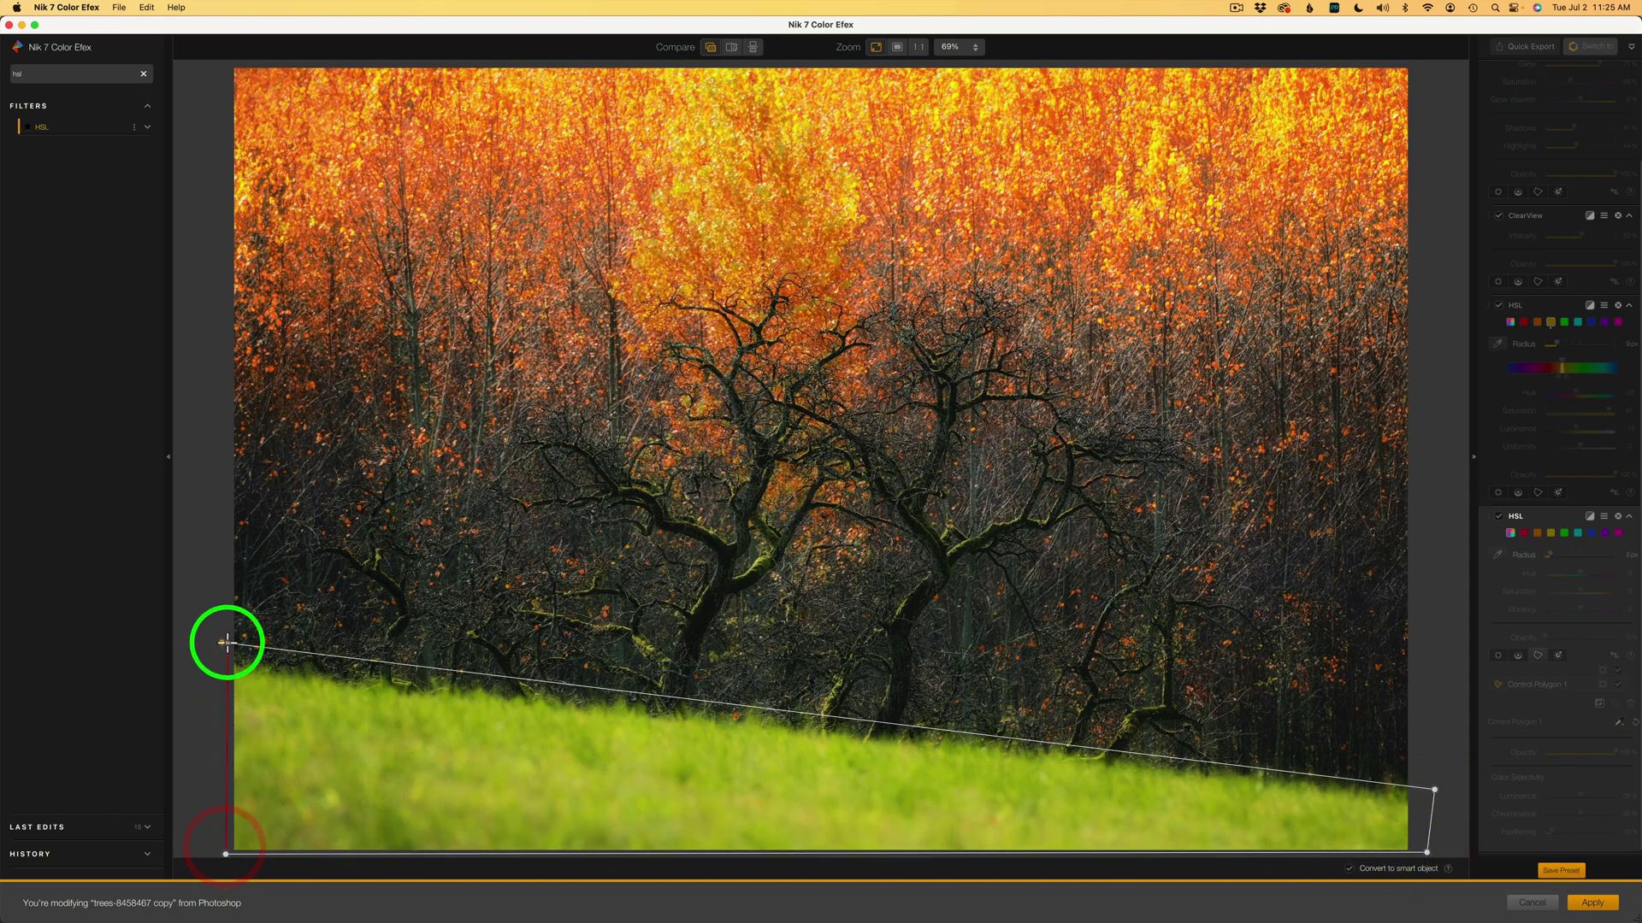
pyautogui.click(224, 642)
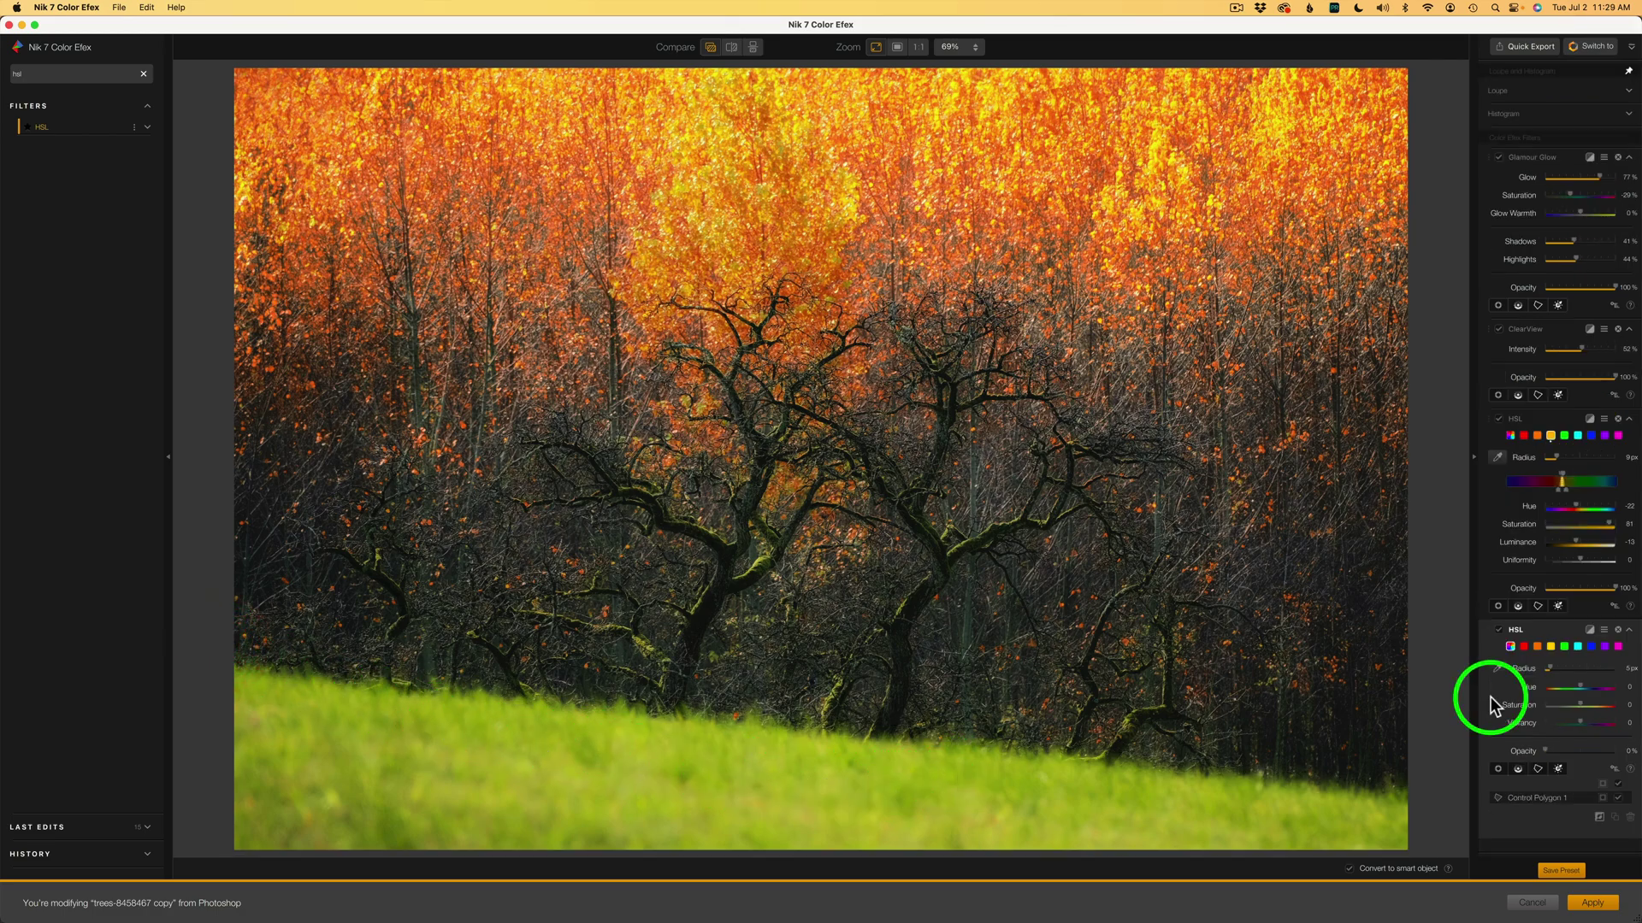
# Sample the green grass with the second HSL eyedropper and reshape the targeted green range.
pyautogui.click(1498, 669)
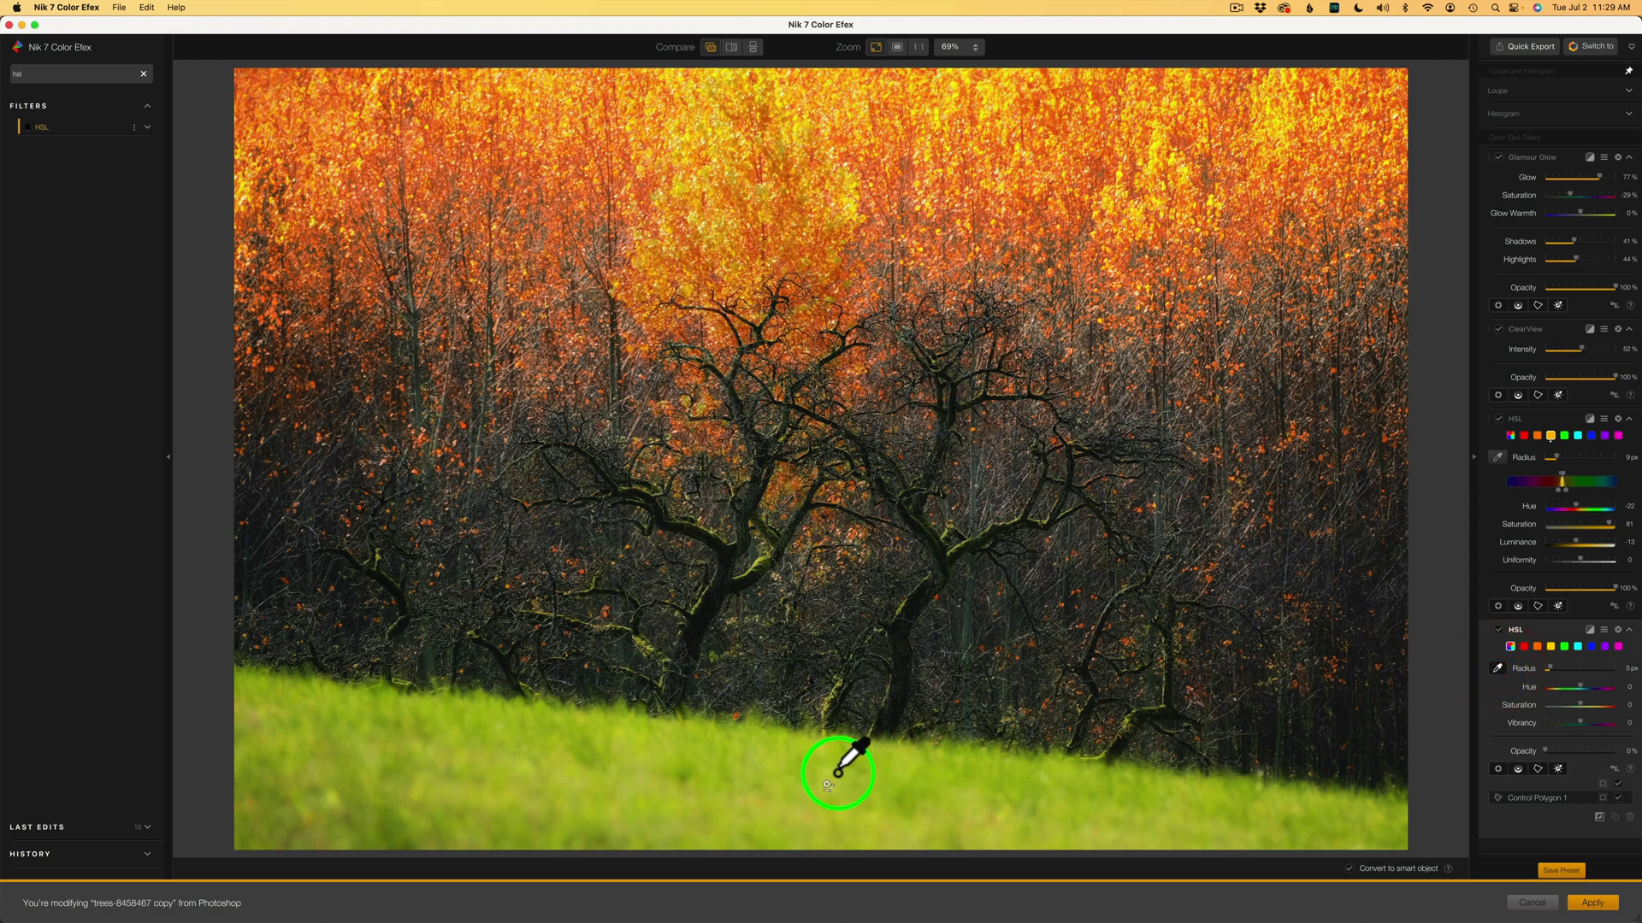
pyautogui.click(791, 768)
pyautogui.scroll(-2, 1521, 663)
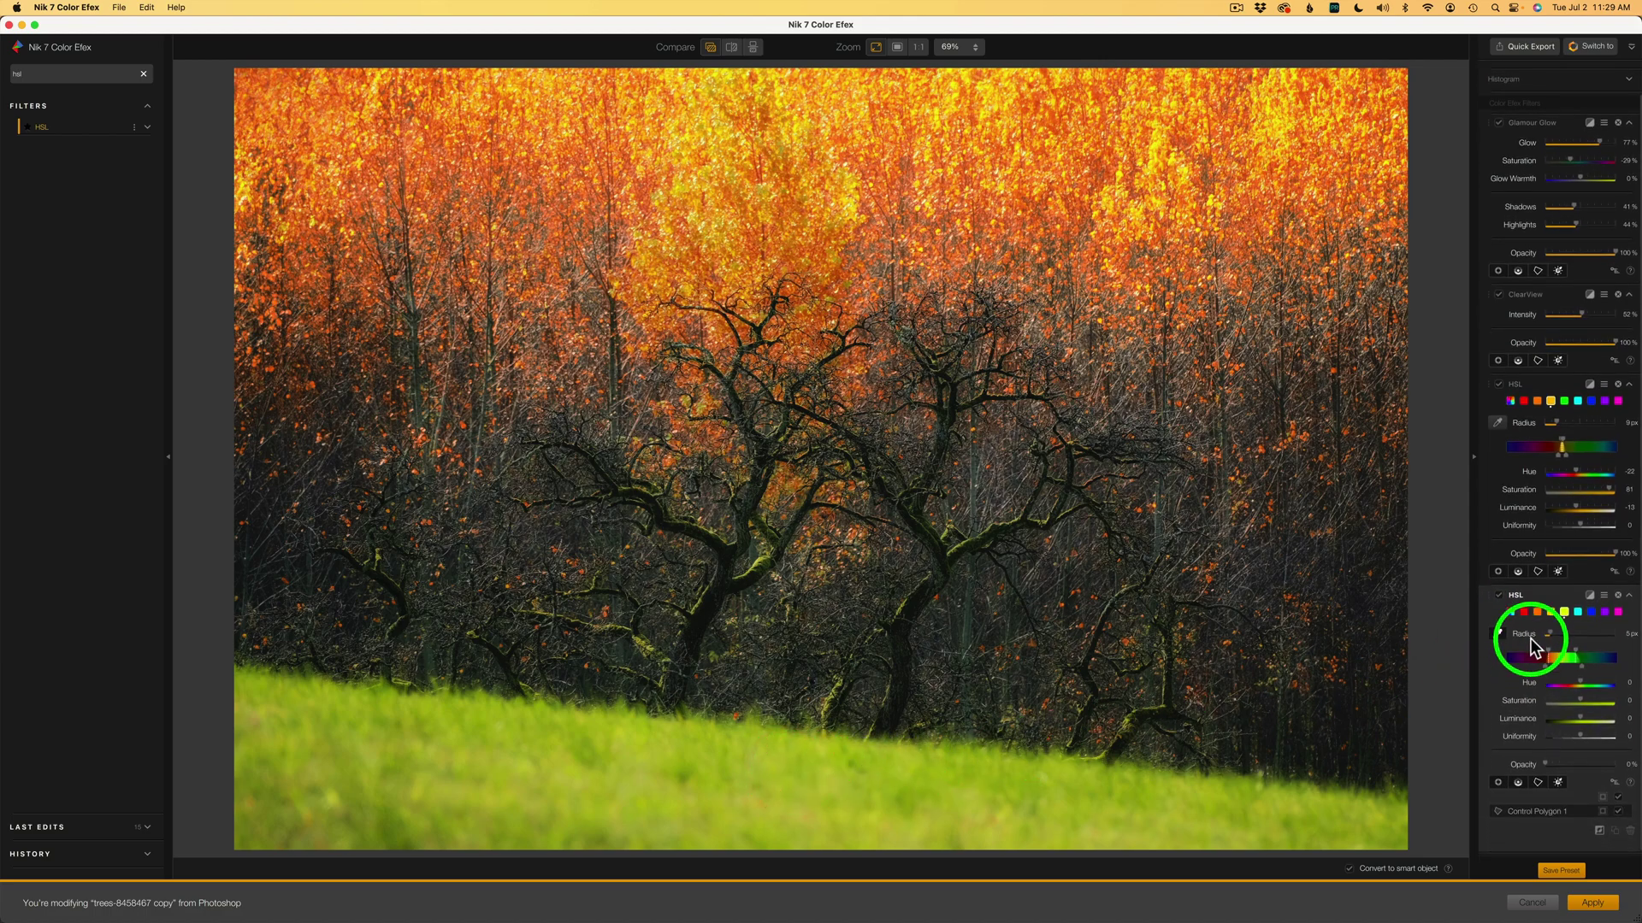
pyautogui.moveTo(1562, 665)
pyautogui.mouseDown()
pyautogui.moveTo(1576, 657)
pyautogui.moveTo(1545, 654)
pyautogui.moveTo(1563, 663)
pyautogui.mouseUp()
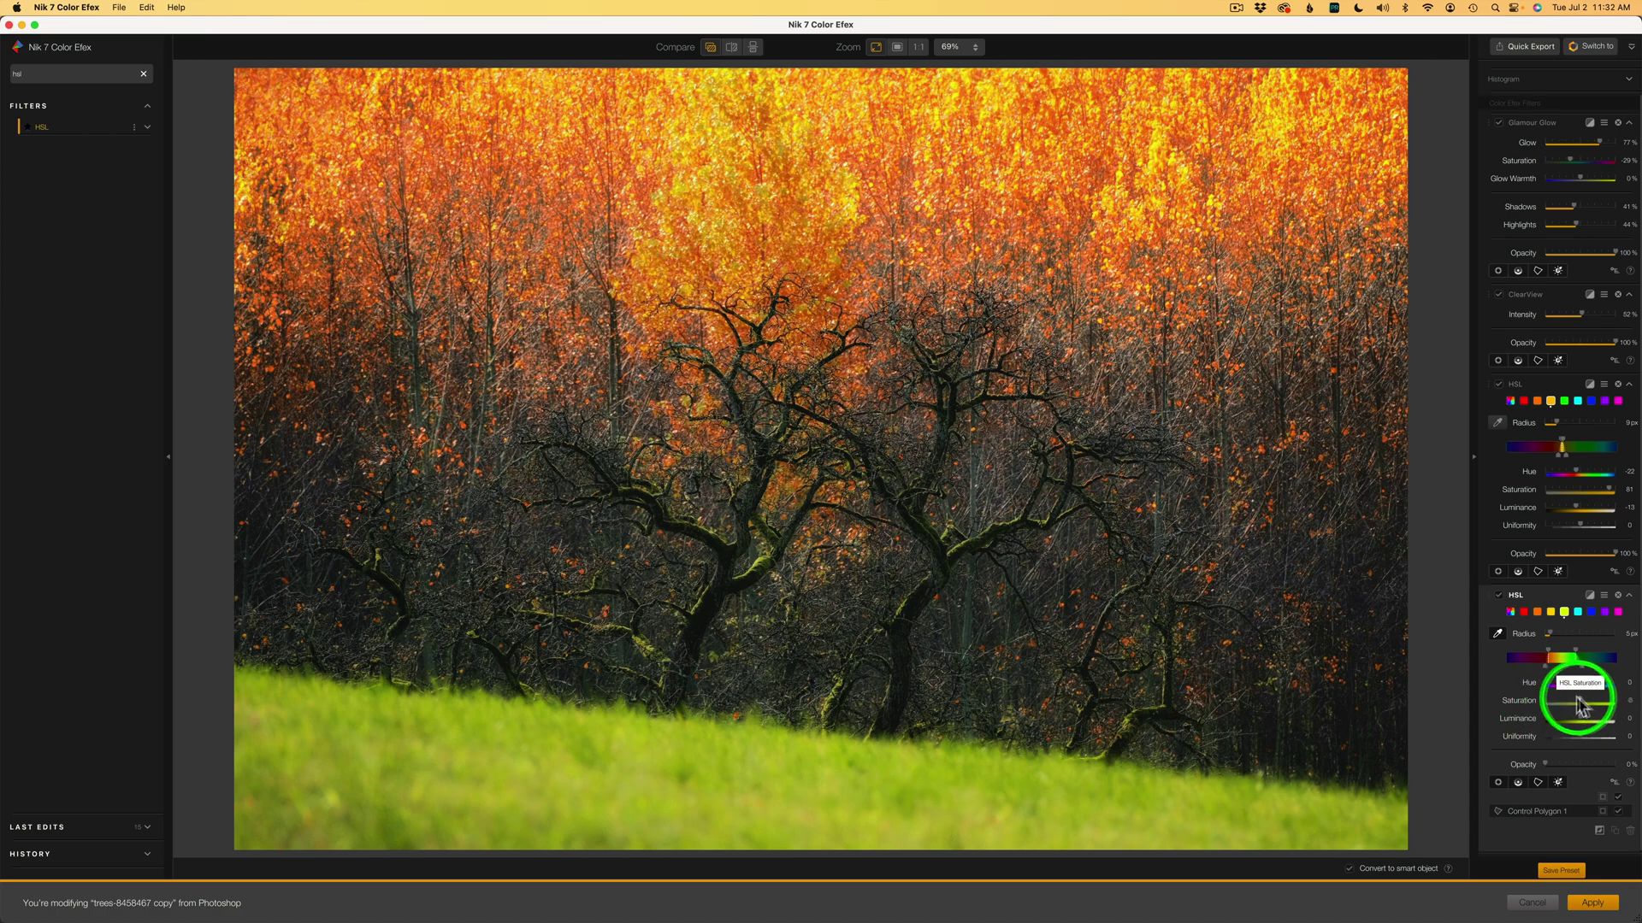
# Lower grass Saturation to about -26 and Luminance to -11, and raise Uniformity.
pyautogui.moveTo(1578, 697); pyautogui.dragTo(1575, 704)
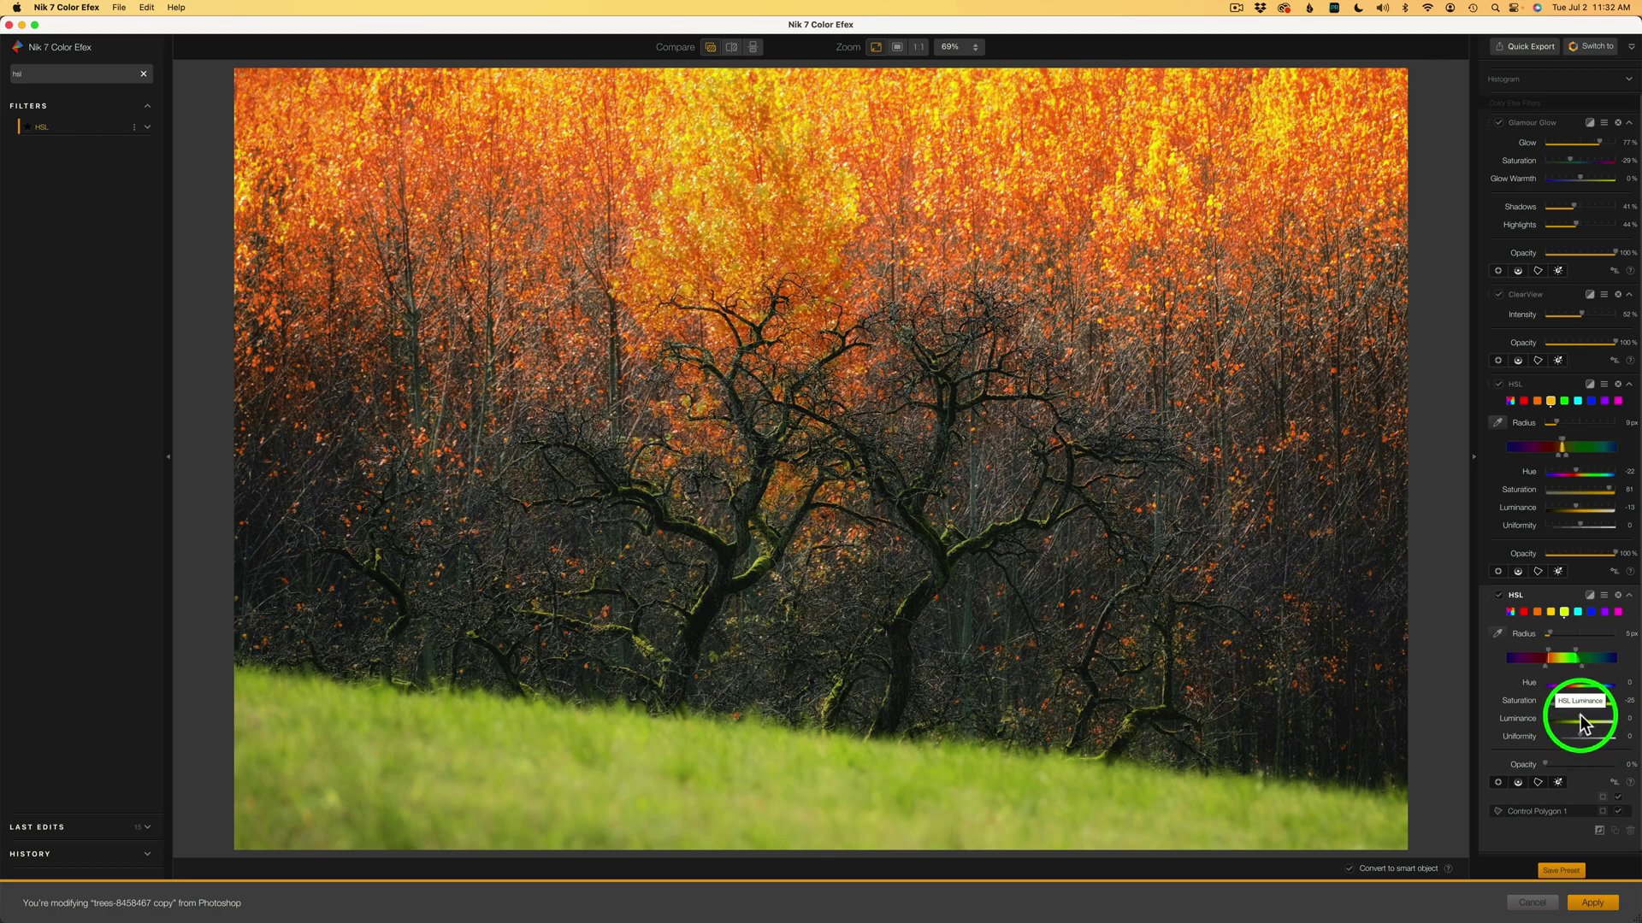
pyautogui.moveTo(1583, 722); pyautogui.dragTo(1576, 715)
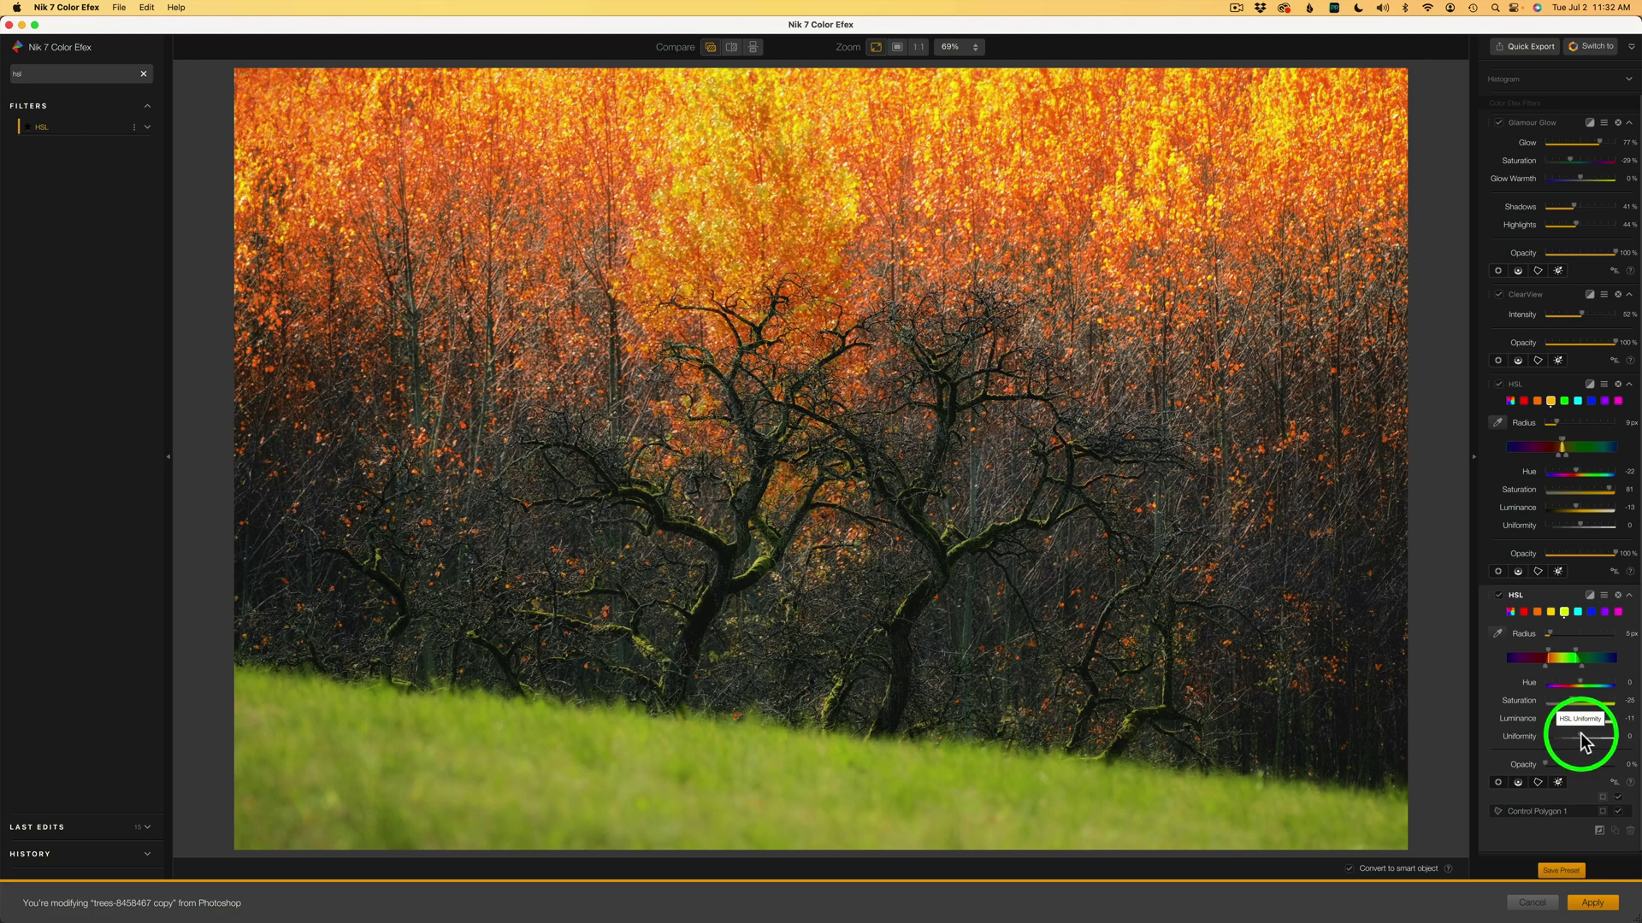
pyautogui.moveTo(1584, 742); pyautogui.dragTo(1606, 738)
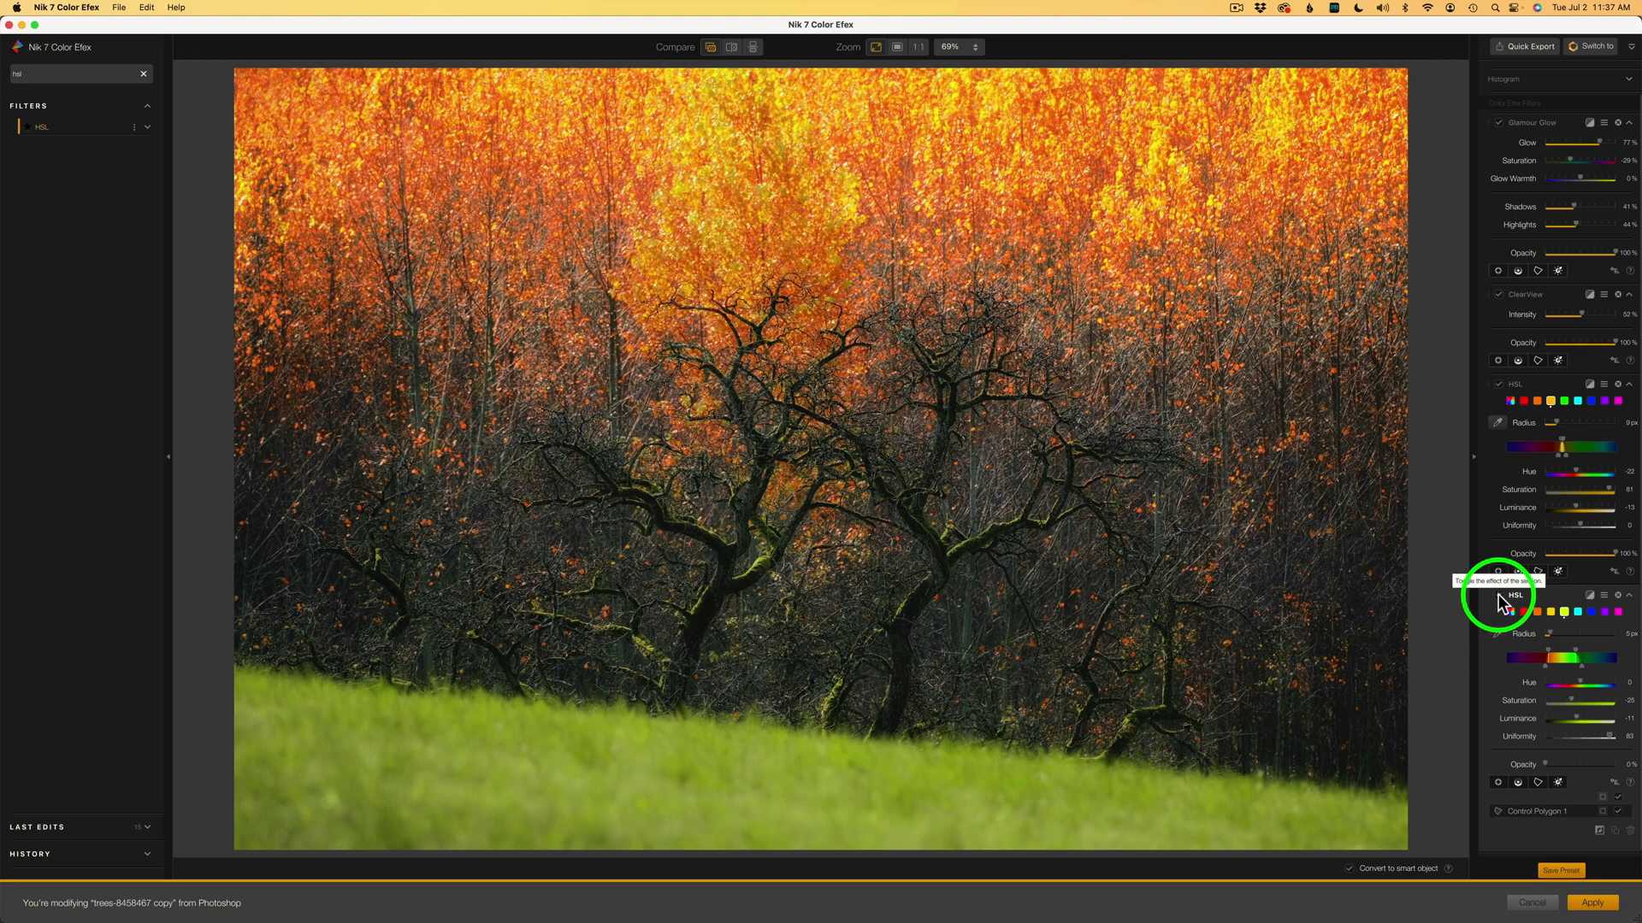
pyautogui.click(1498, 593)
pyautogui.click(1498, 594)
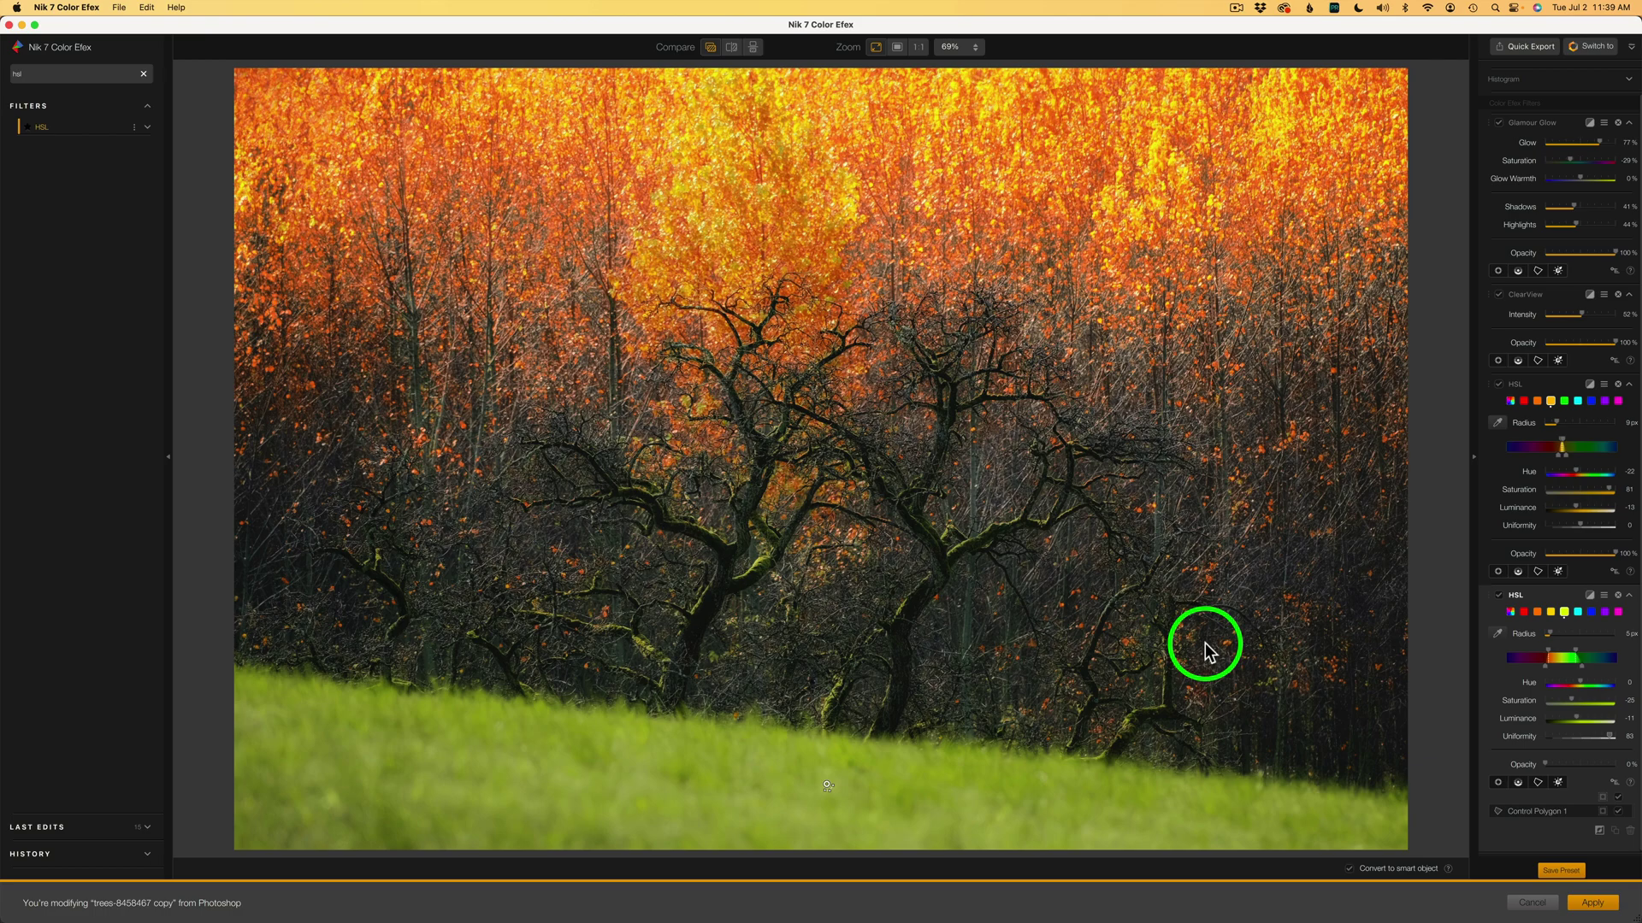
# Search filters for 'contrast' and add Contrast Only to the tree photo's effect stack.
pyautogui.click(143, 74)
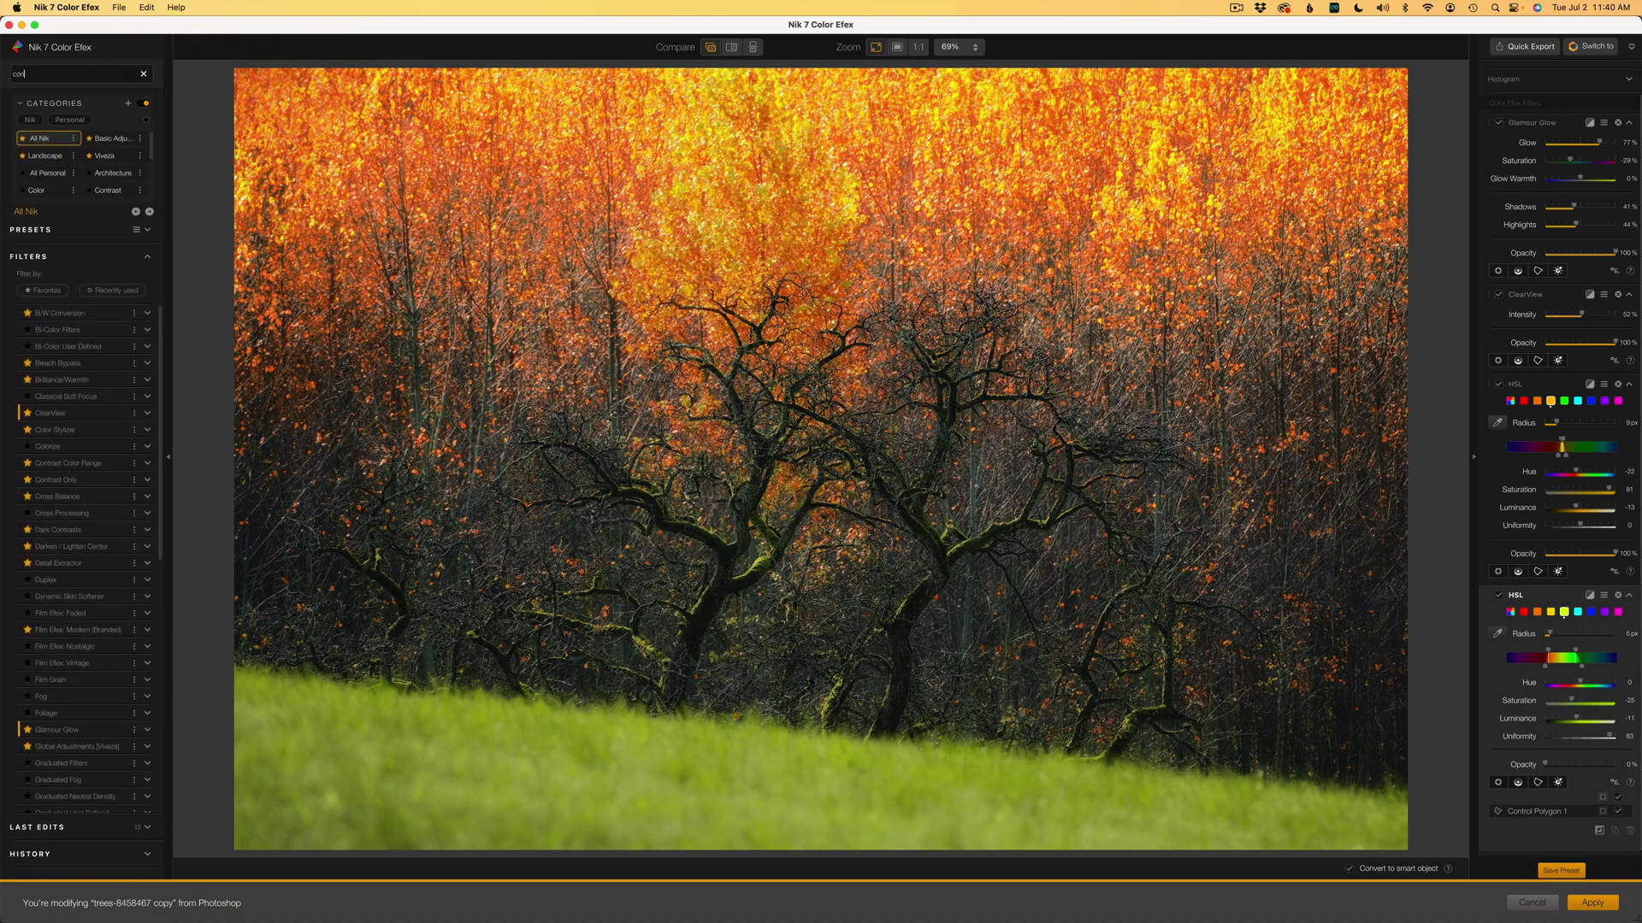
pyautogui.write('contrast')
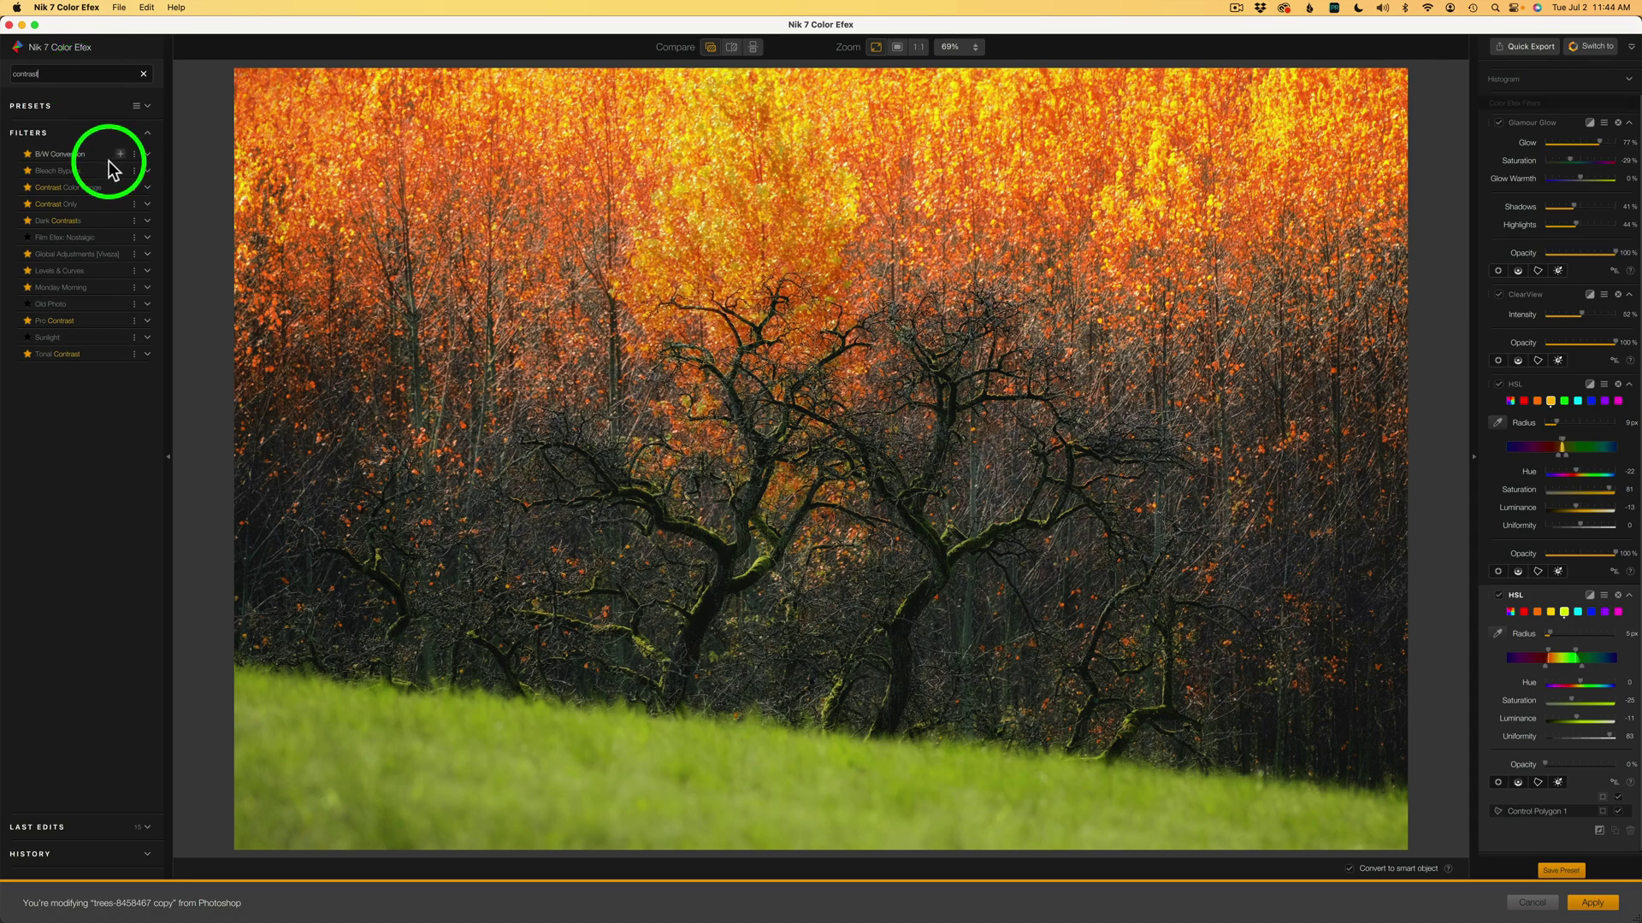
pyautogui.click(121, 205)
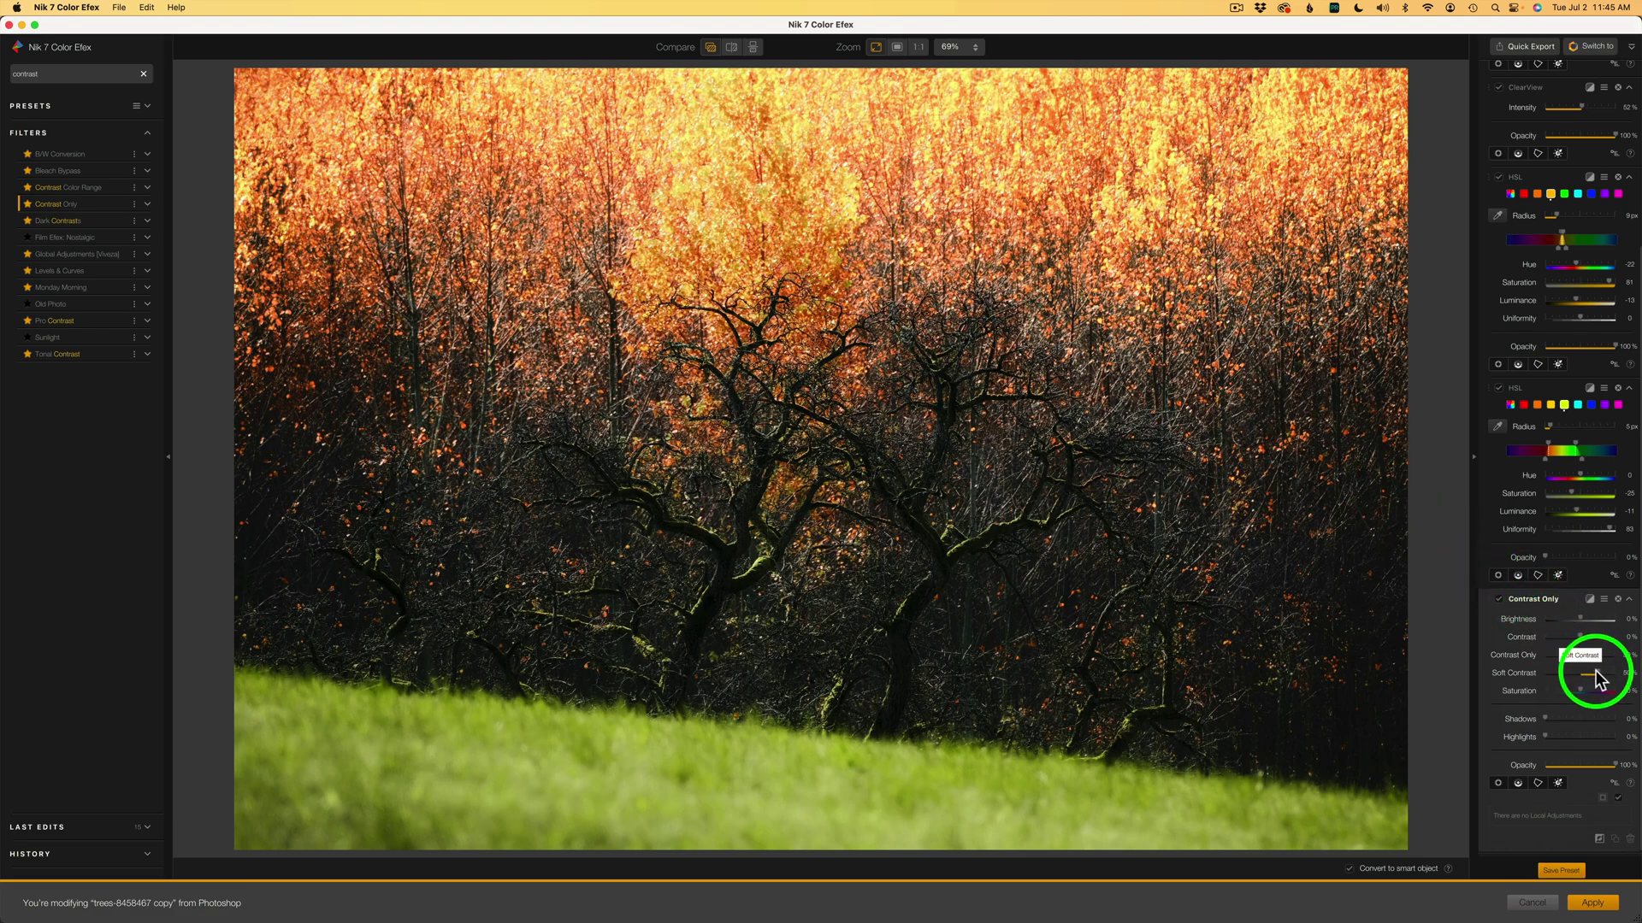
# Nudge Soft Contrast up, lower Contrast Only to 30%, and toggle the filter to compare.
pyautogui.moveTo(1598, 678); pyautogui.dragTo(1578, 680)
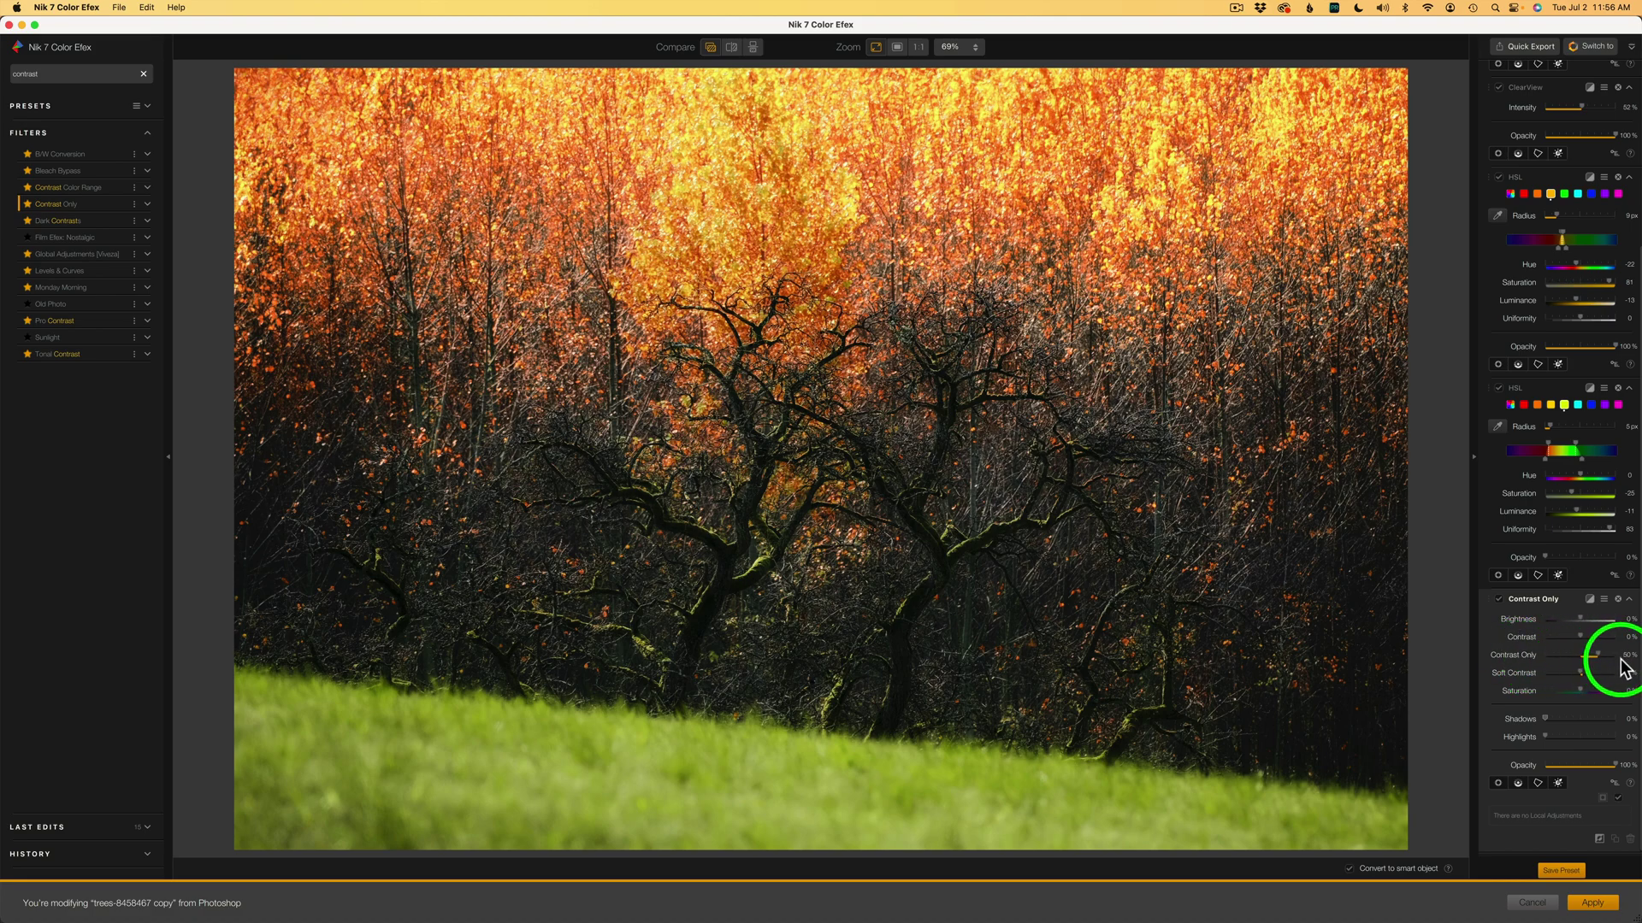
pyautogui.moveTo(1599, 655); pyautogui.dragTo(1602, 664)
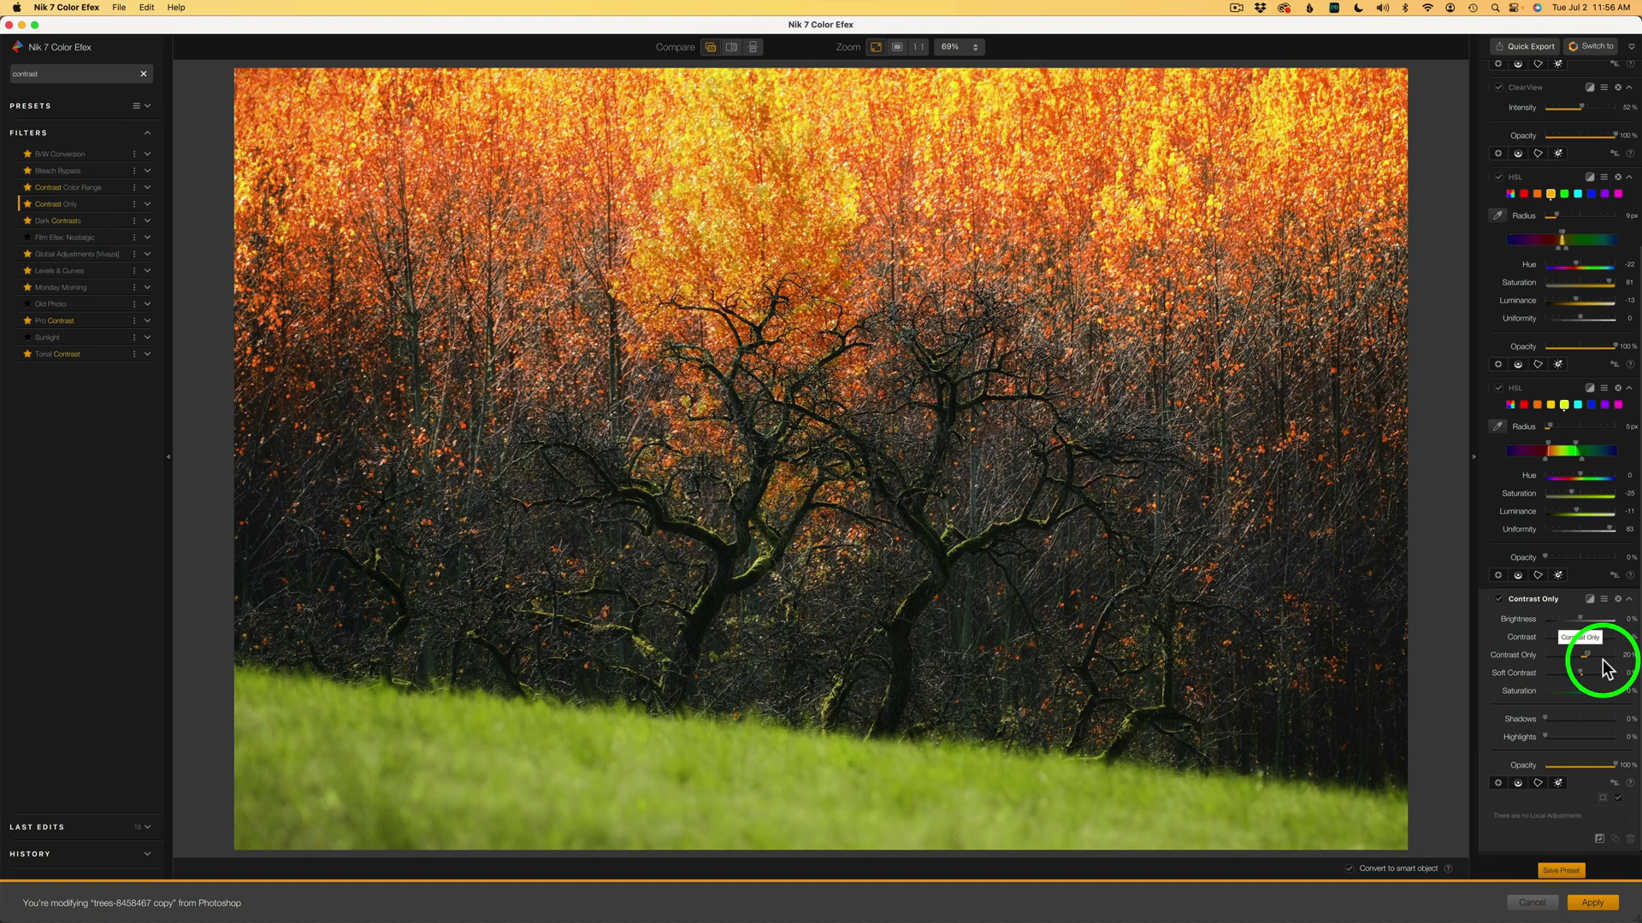
pyautogui.click(1501, 600)
pyautogui.click(1500, 601)
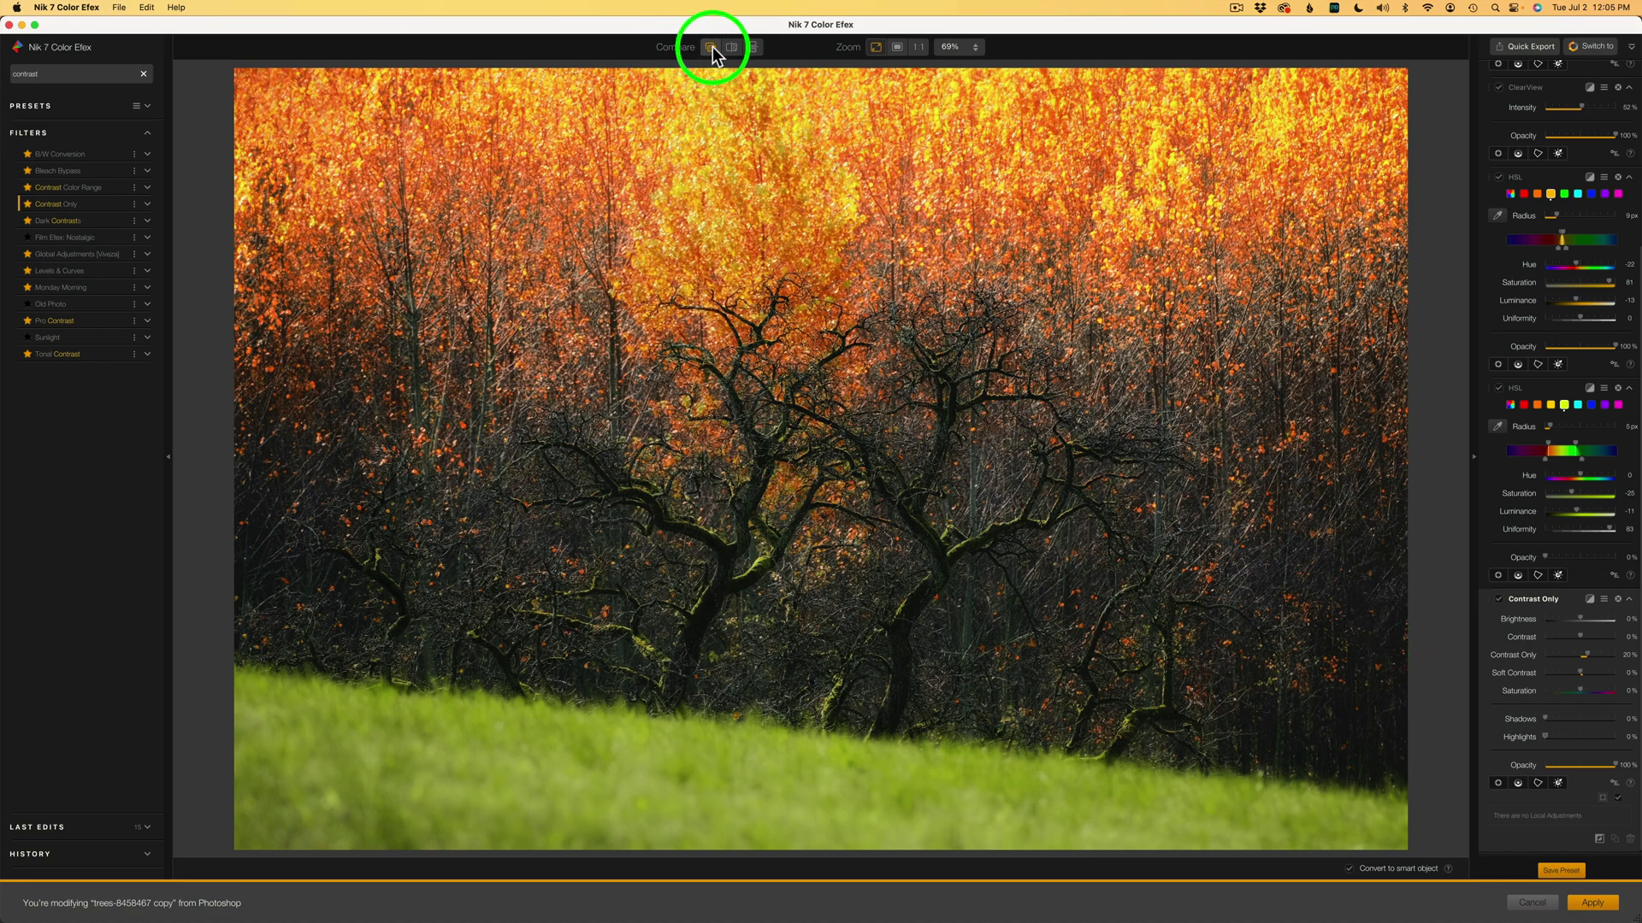
pyautogui.click(711, 49)
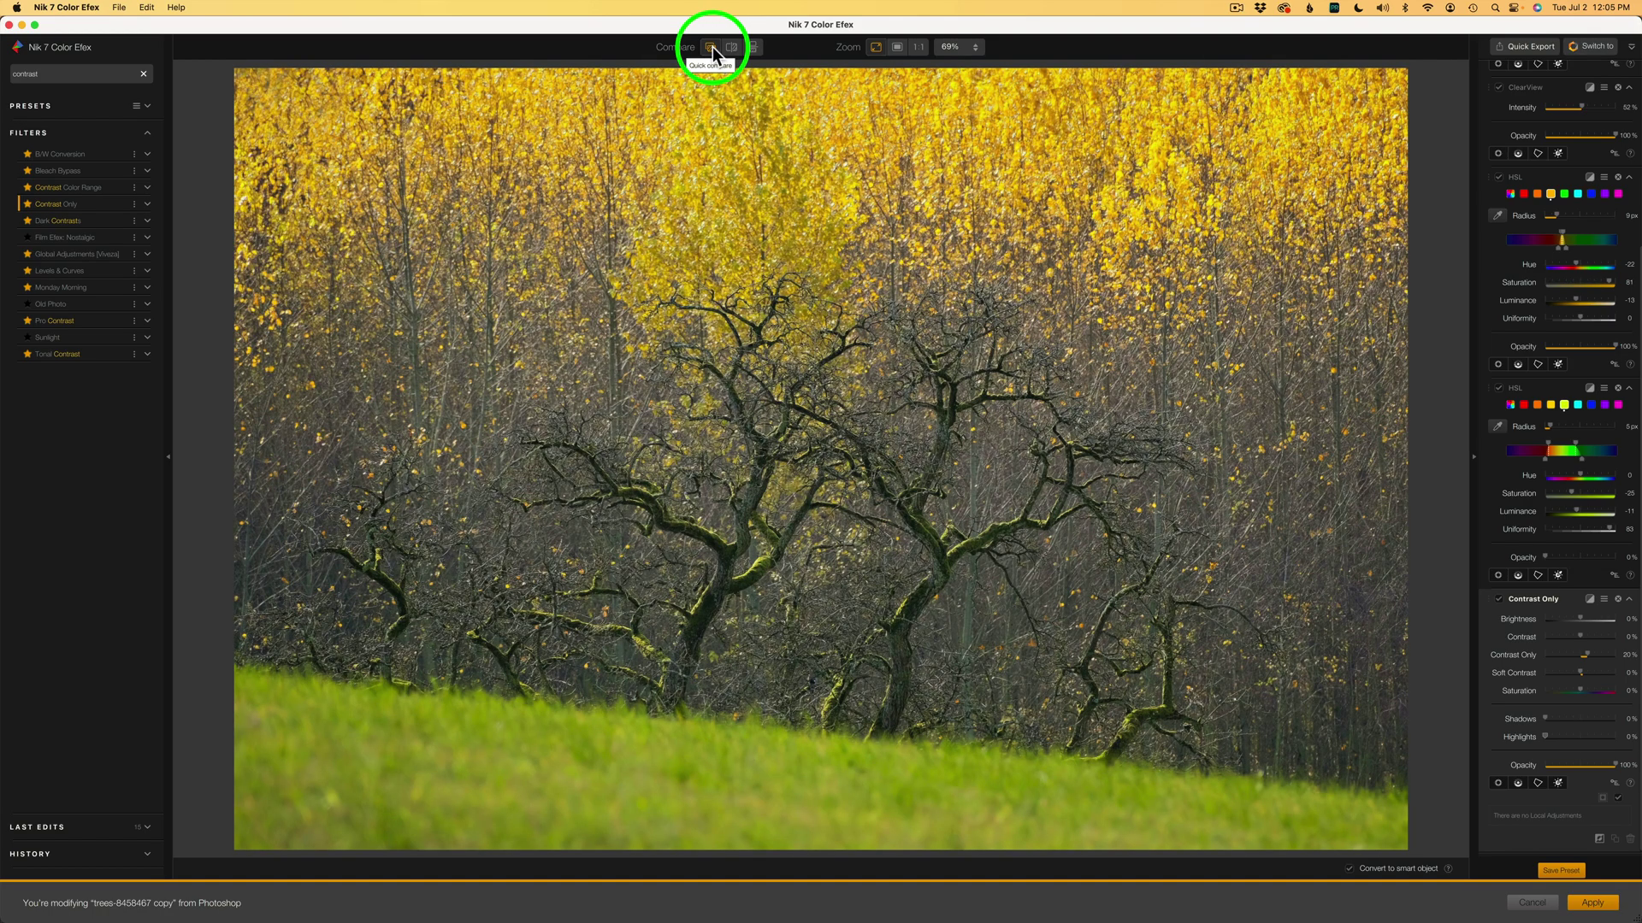
pyautogui.click(710, 48)
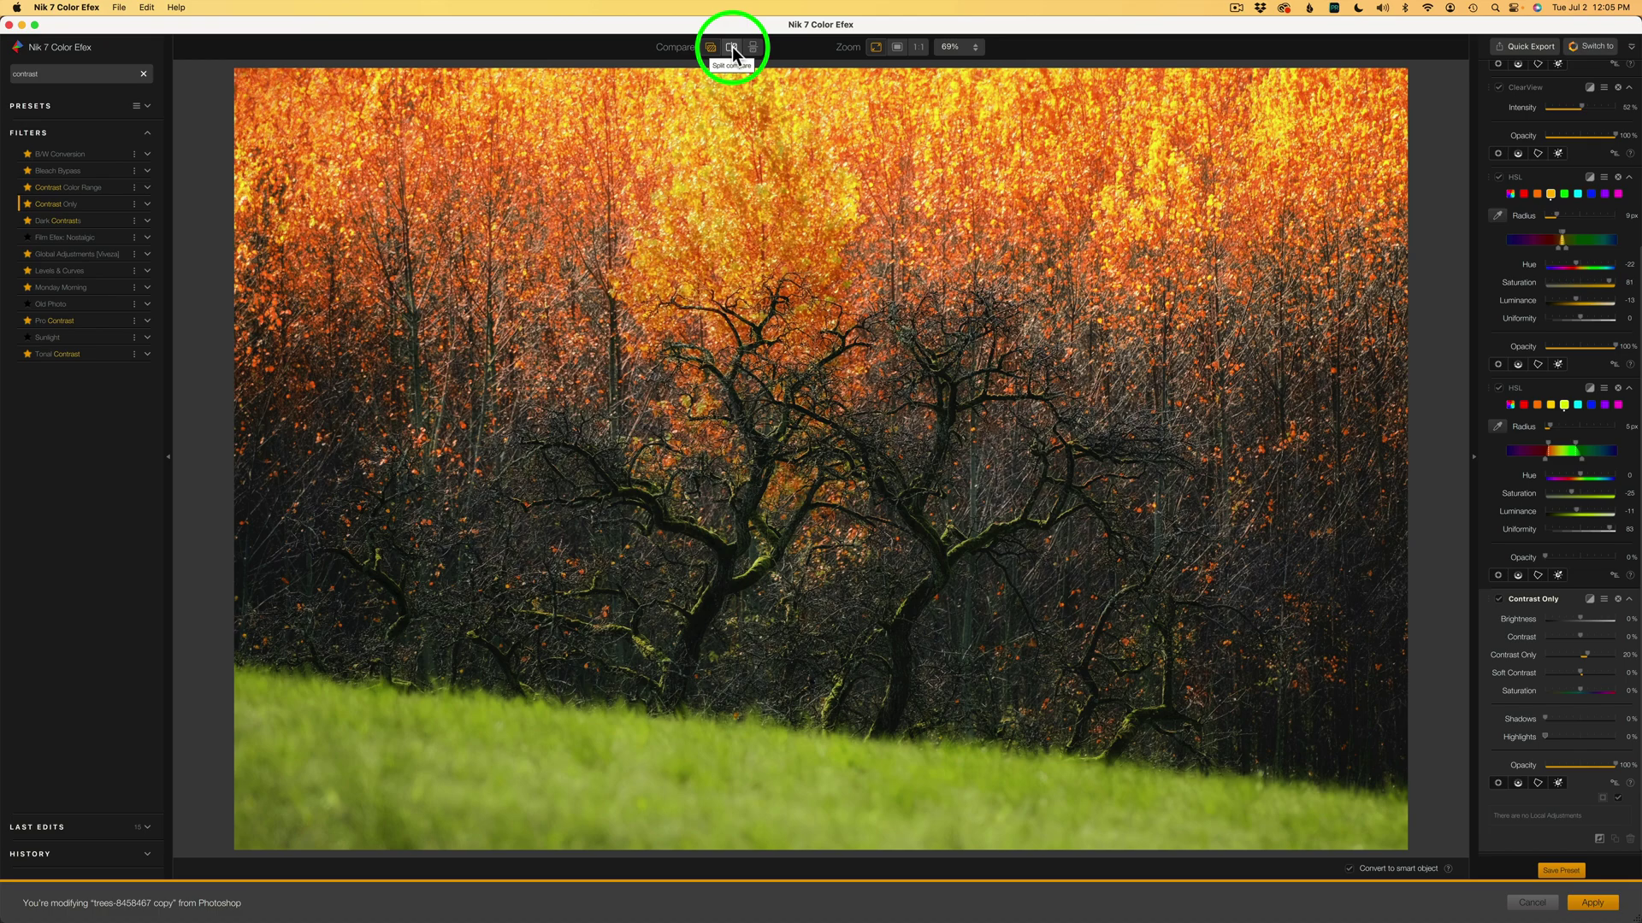
pyautogui.click(732, 49)
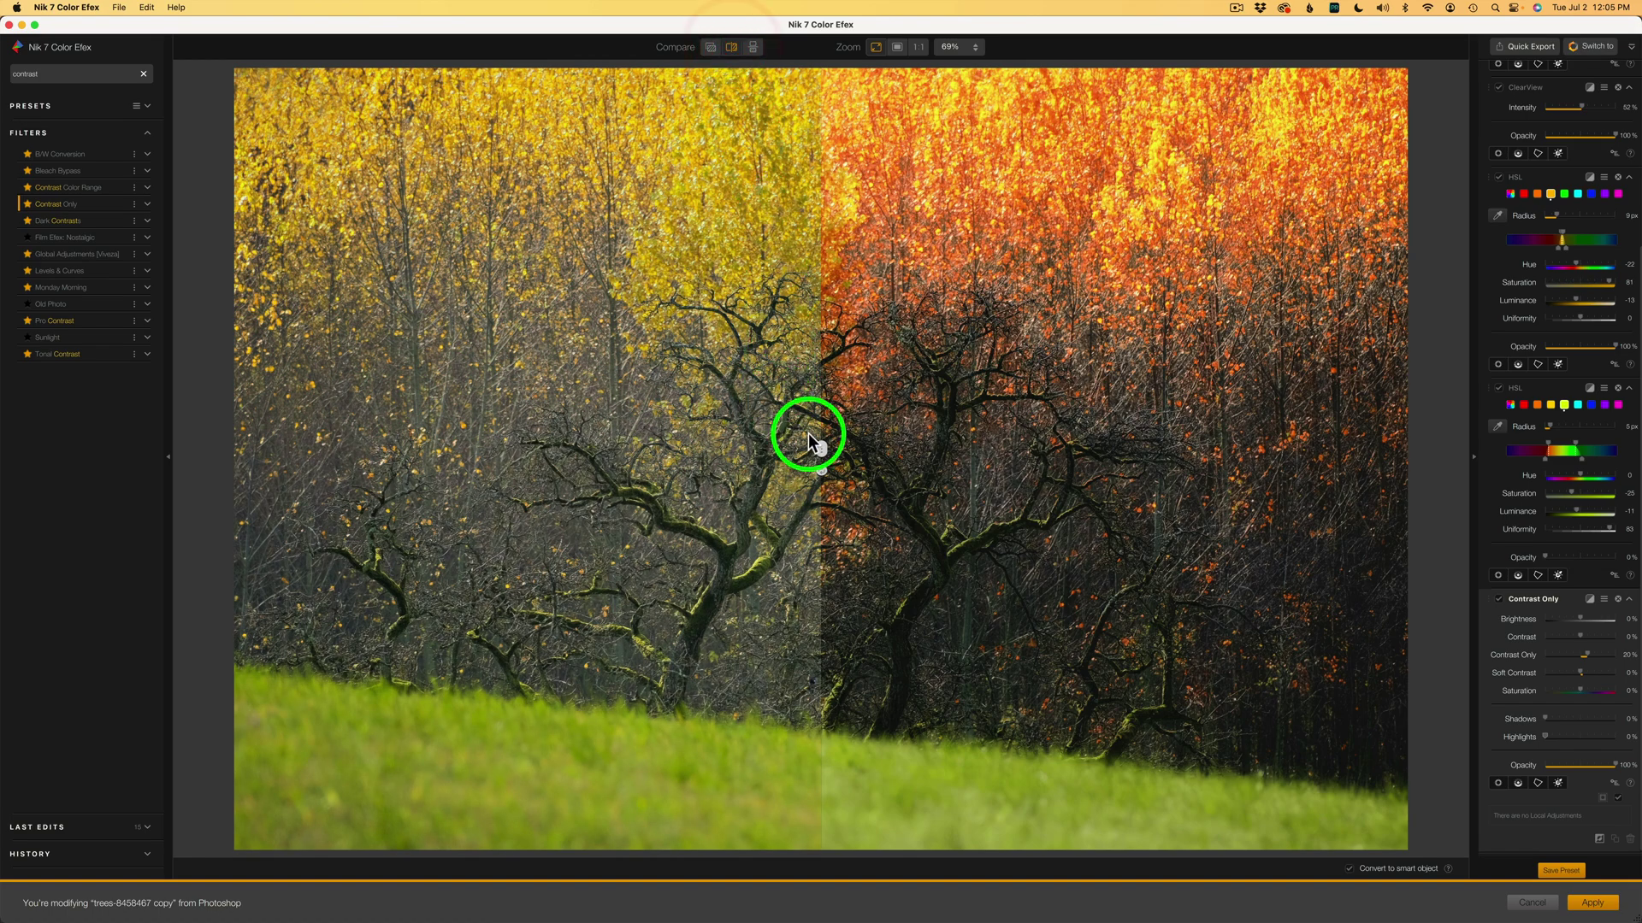
pyautogui.moveTo(822, 451)
pyautogui.mouseDown()
pyautogui.moveTo(1420, 444)
pyautogui.moveTo(880, 433)
pyautogui.moveTo(255, 373)
pyautogui.moveTo(842, 432)
pyautogui.mouseUp()
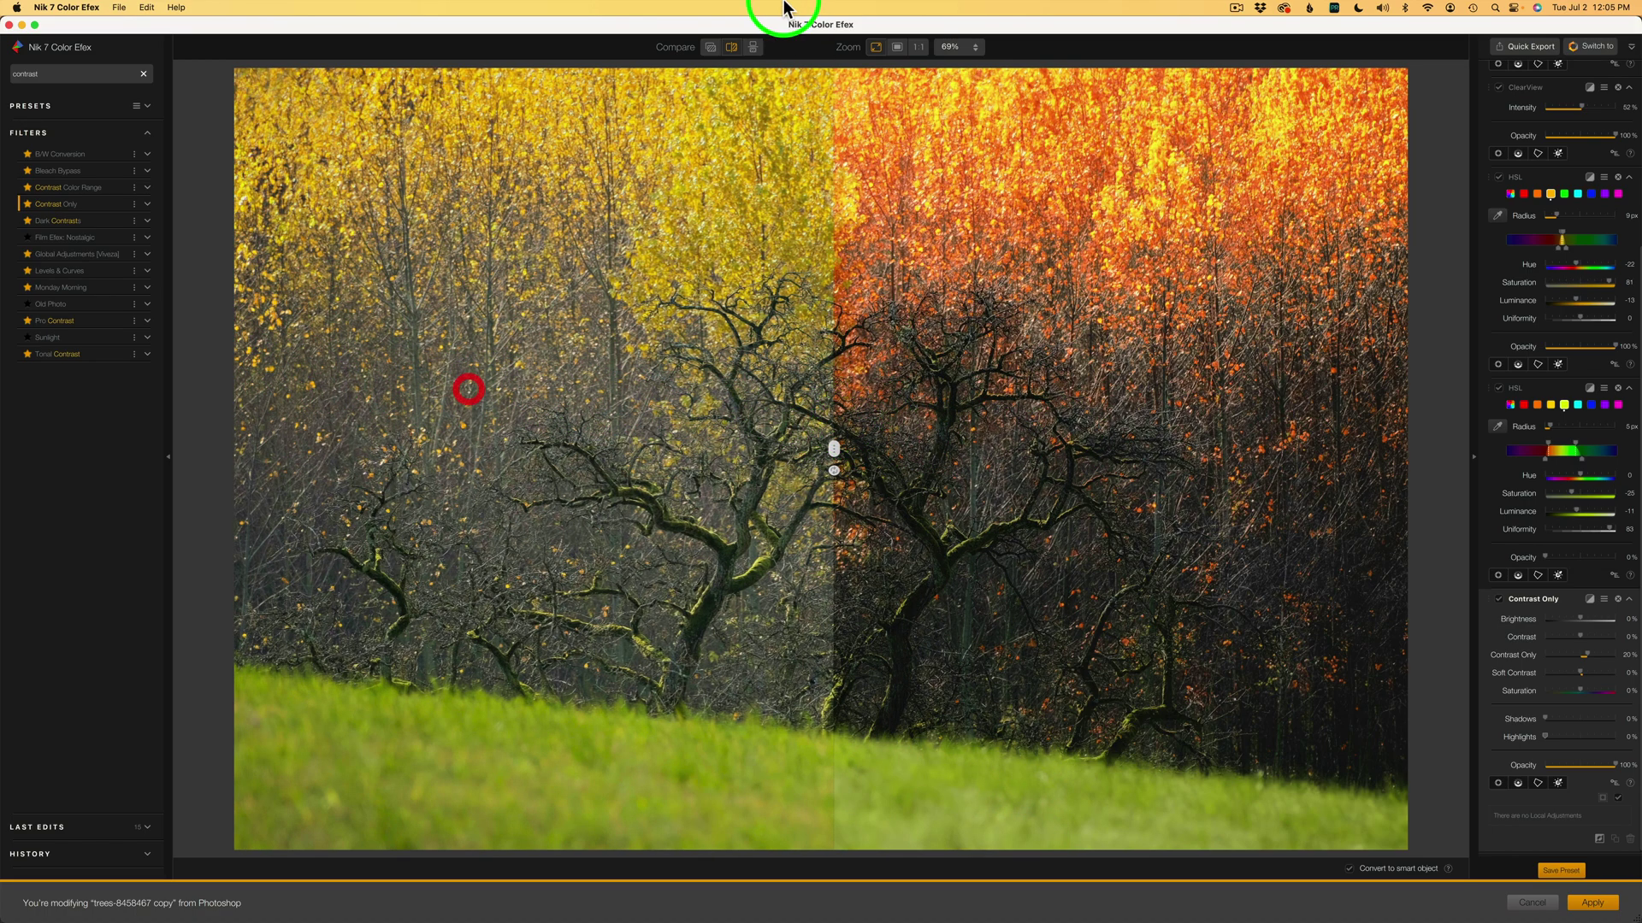
pyautogui.click(710, 49)
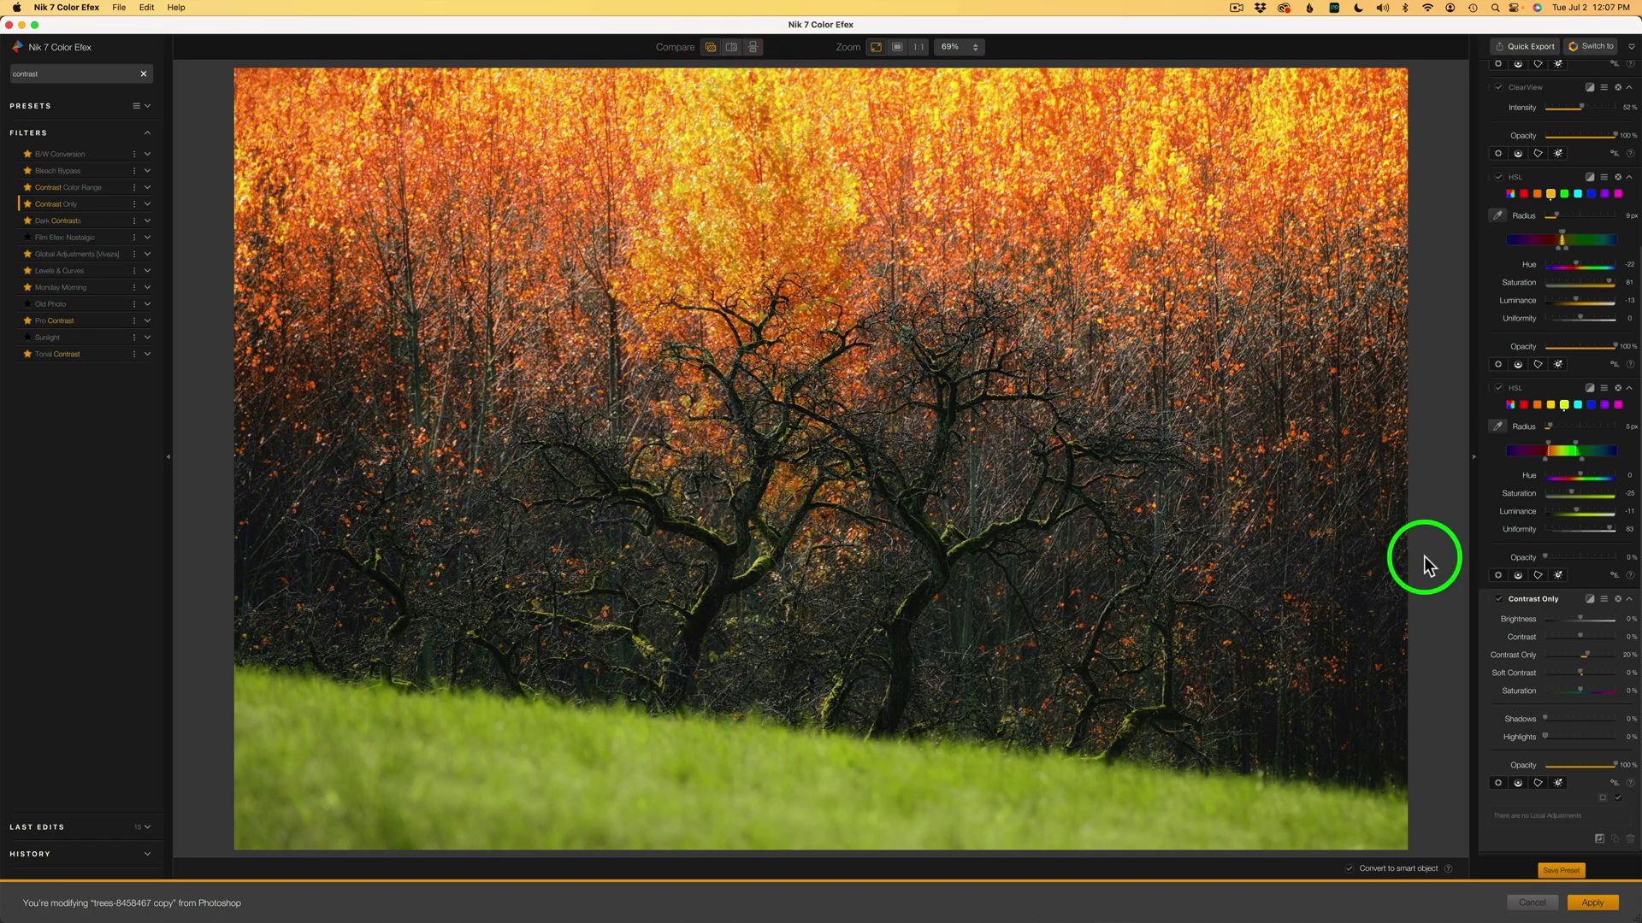
# Apply the Color Efex look as an editable smart filter, then minimize the Nik Collection 7 palette.
pyautogui.click(1592, 903)
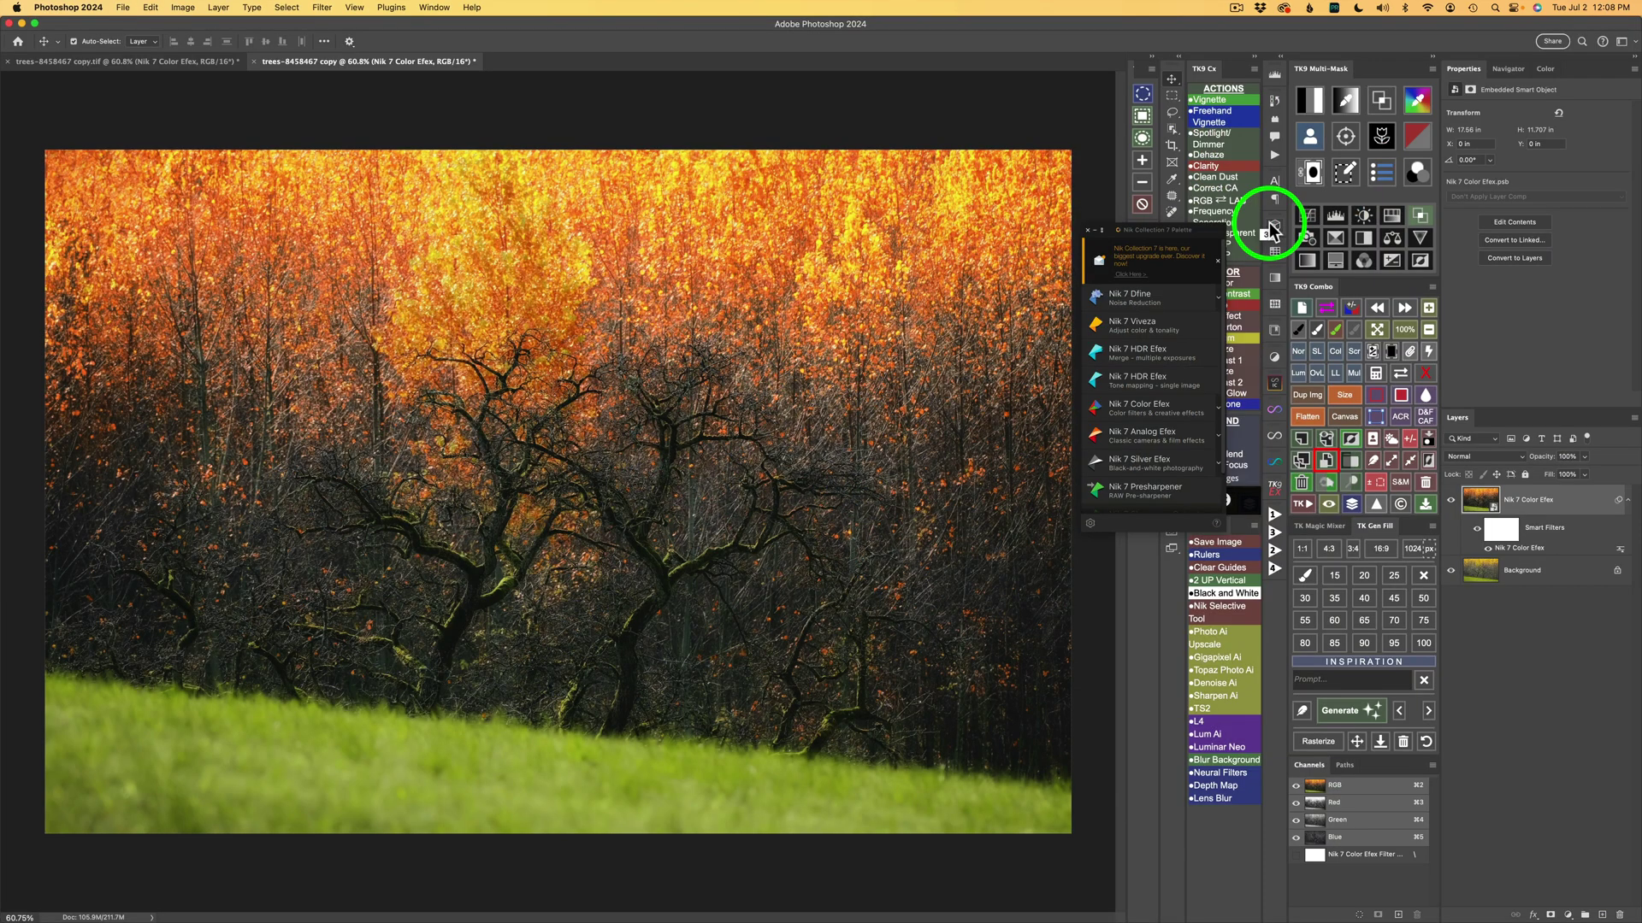
pyautogui.click(1097, 230)
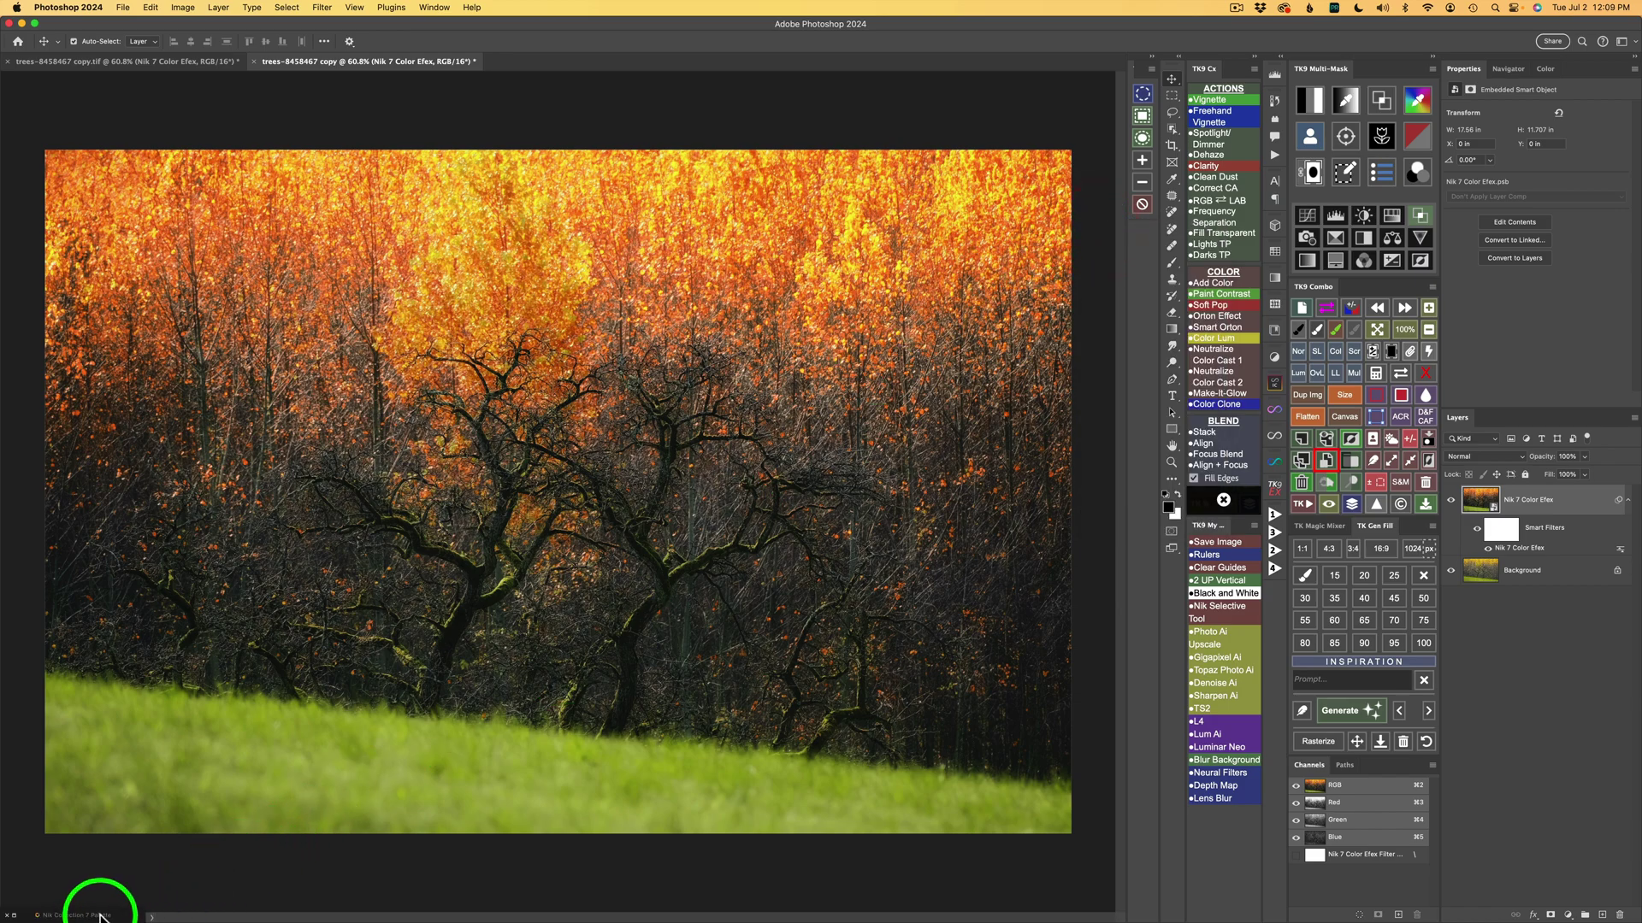
pyautogui.click(14, 916)
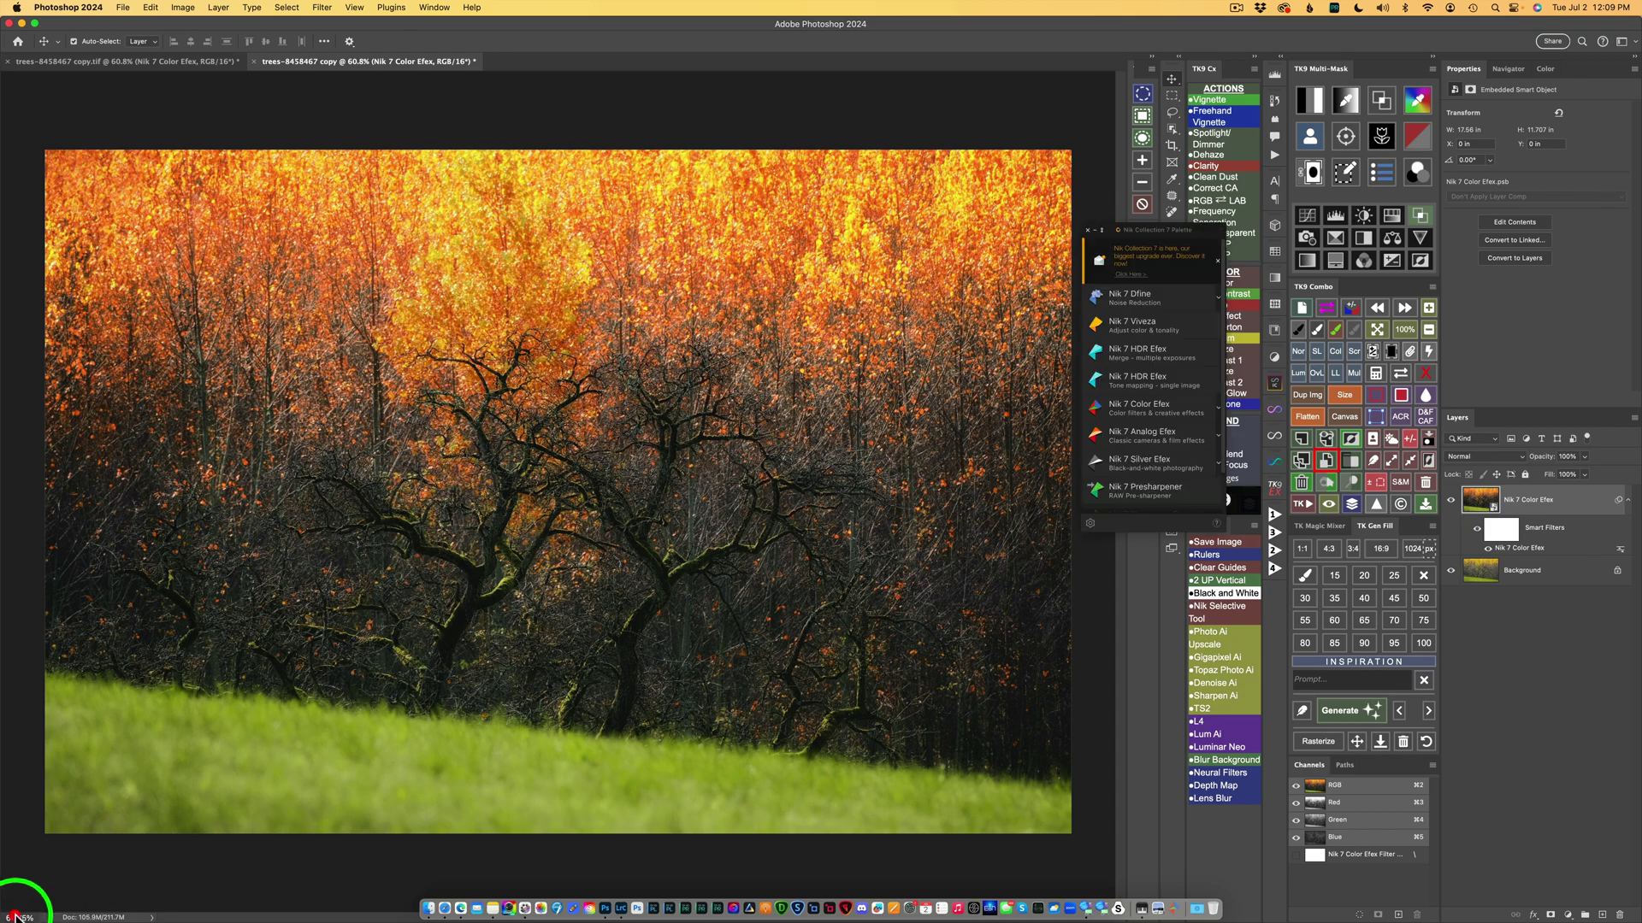
pyautogui.click(1098, 232)
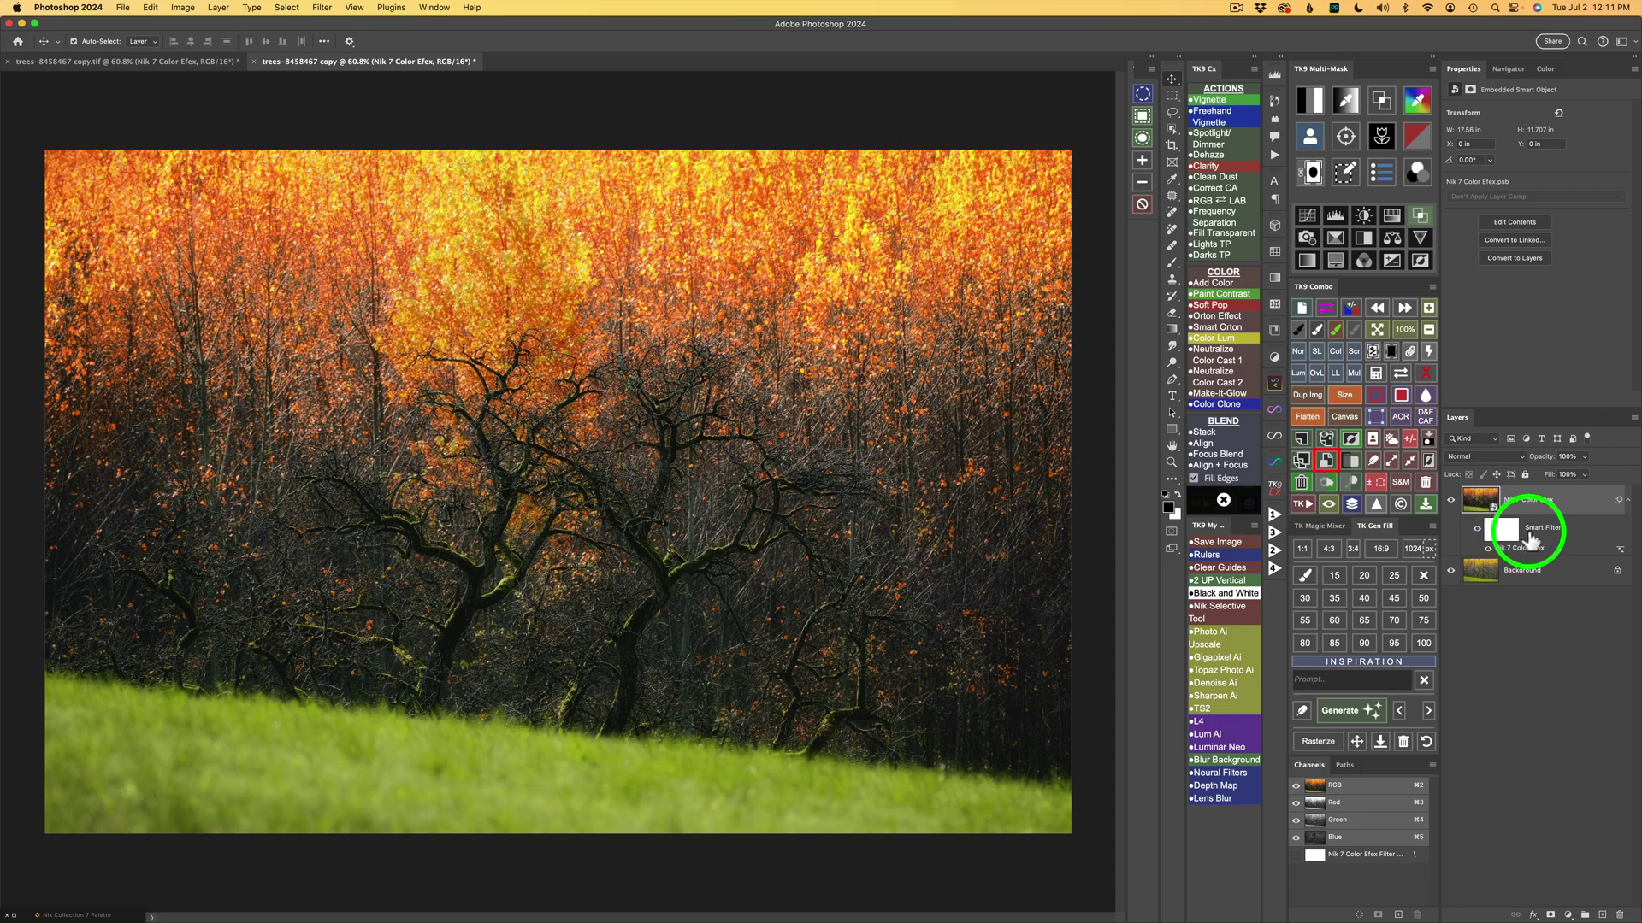
pyautogui.click(1451, 506)
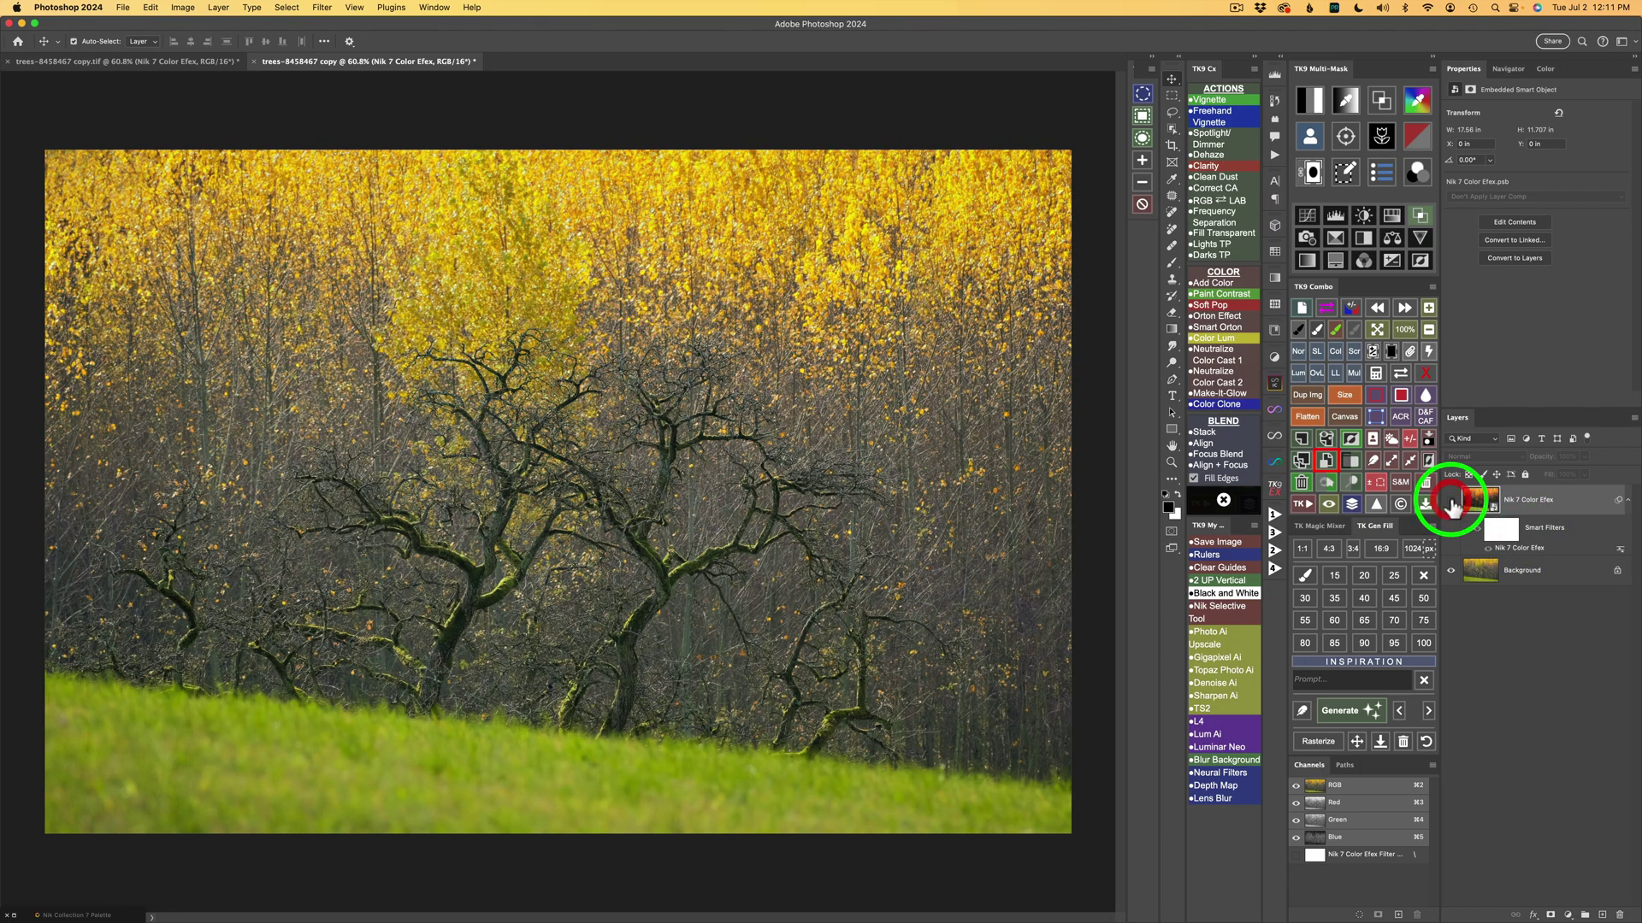
pyautogui.click(1451, 506)
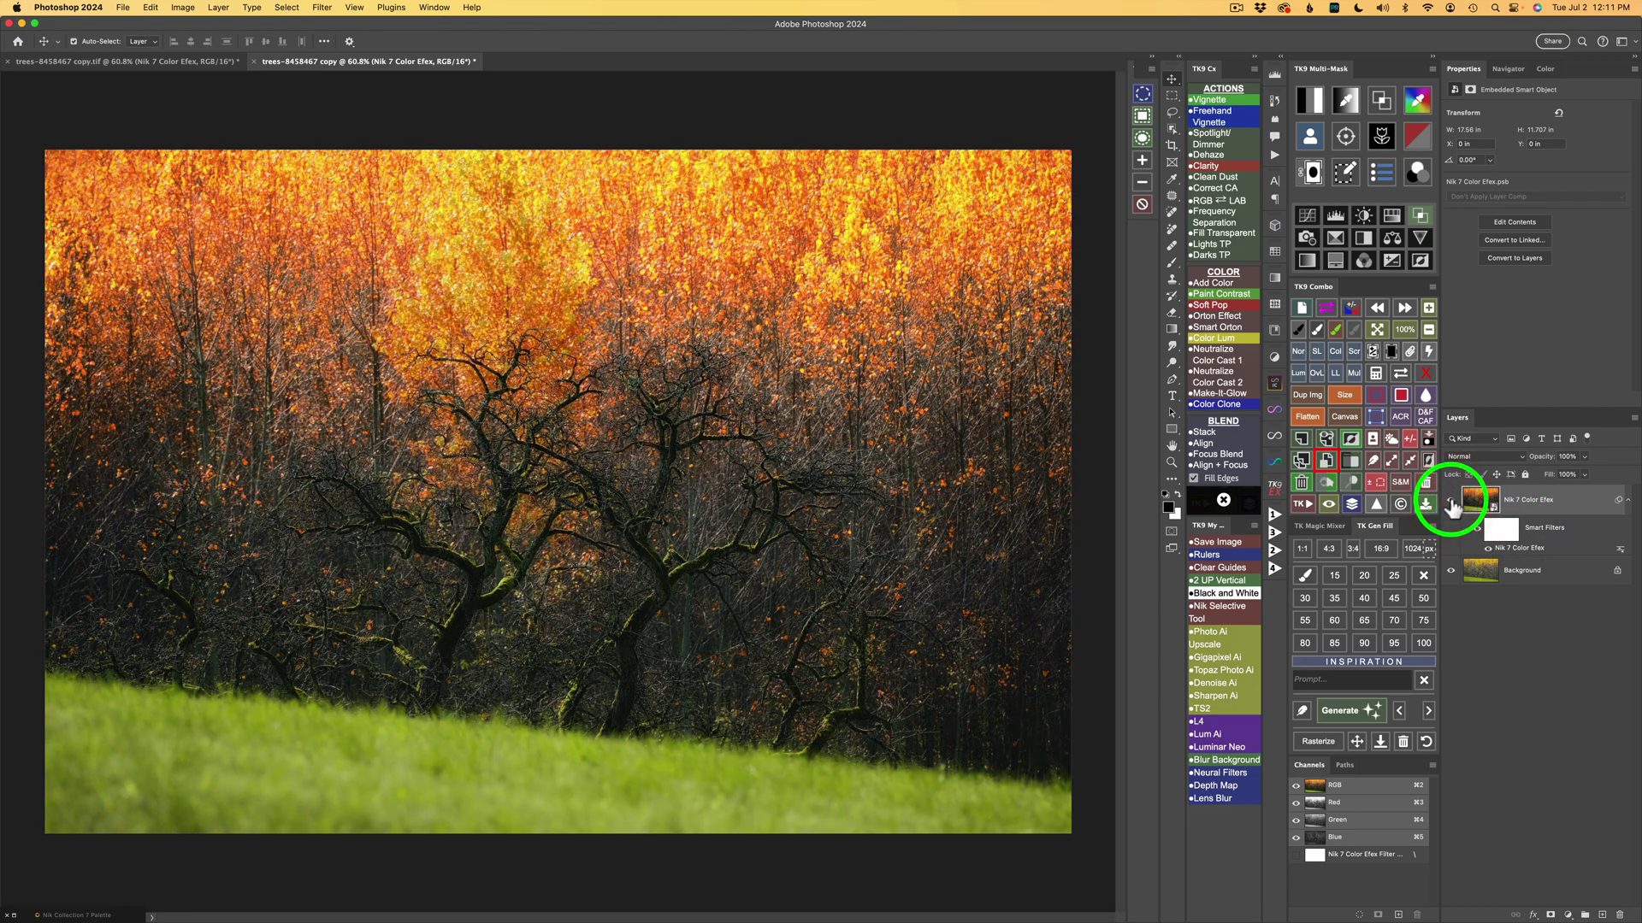